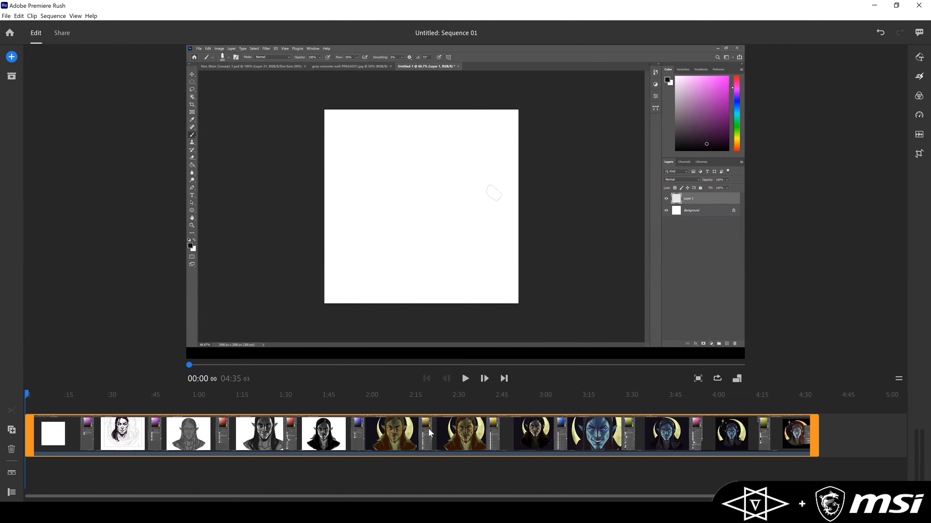
Return the playhead to the start of the timelapse clip and open the clip's speed settings.
mouse_move(25, 392)
left_mouse_down()
mouse_move(389, 373)
mouse_move(757, 381)
mouse_move(598, 403)
mouse_move(315, 396)
mouse_move(116, 414)
mouse_move(24, 407)
left_mouse_up()
left_click(918, 117)
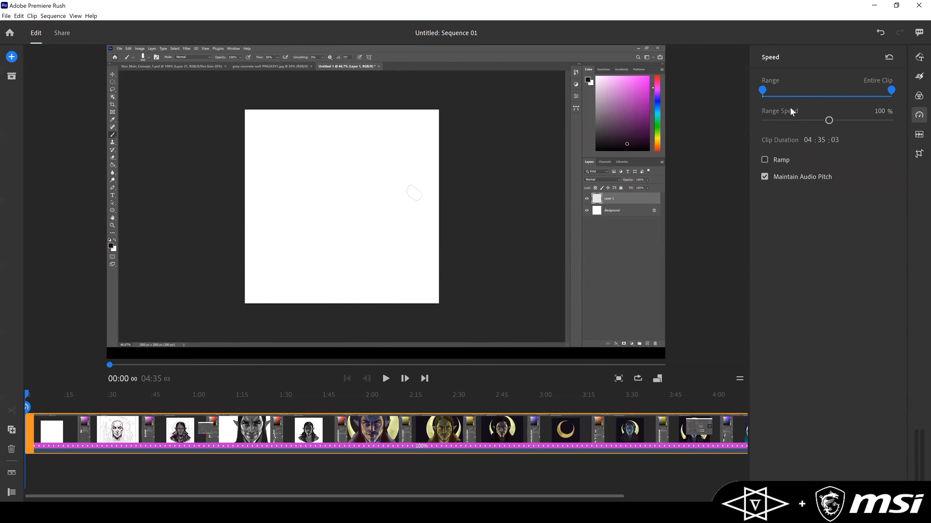
Try limiting the speed range to a middle section of the clip, and restore the range to the entire clip.
left_click_drag(761, 92, 793, 97)
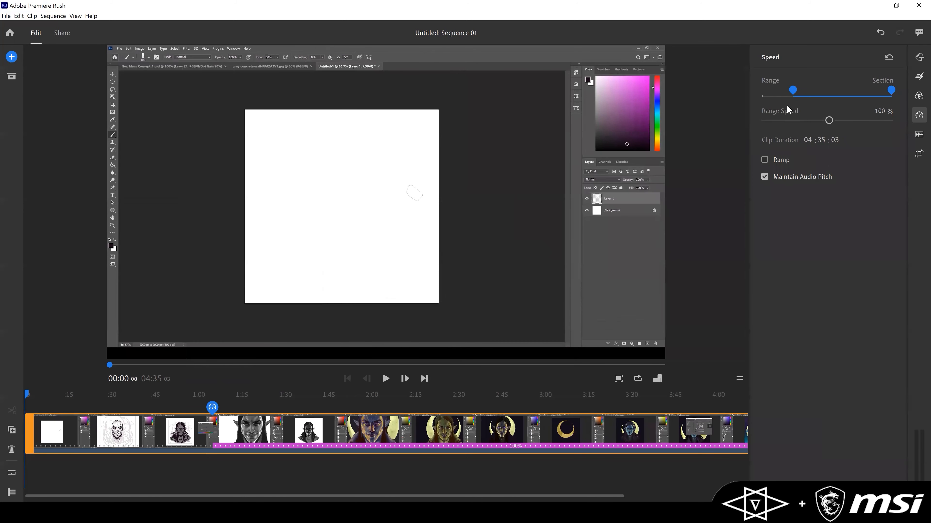
left_click_drag(891, 91, 827, 97)
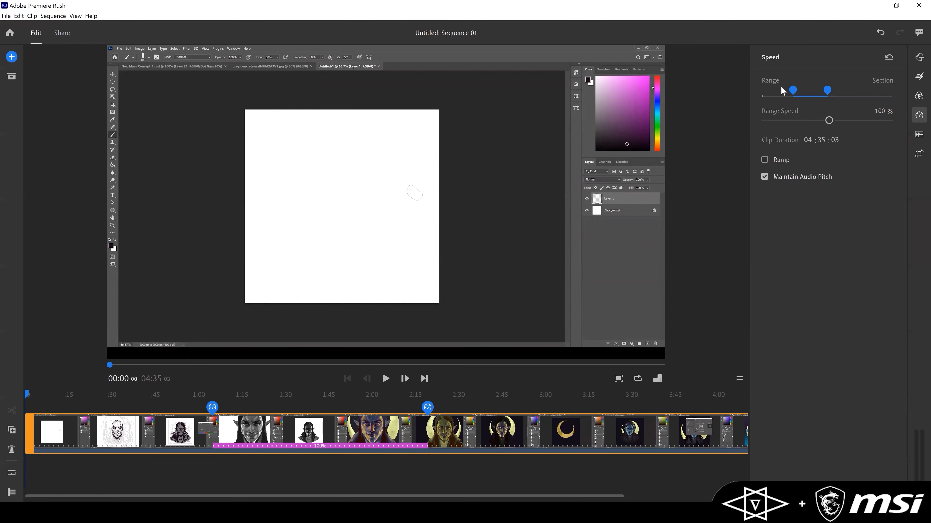
left_click_drag(793, 90, 755, 96)
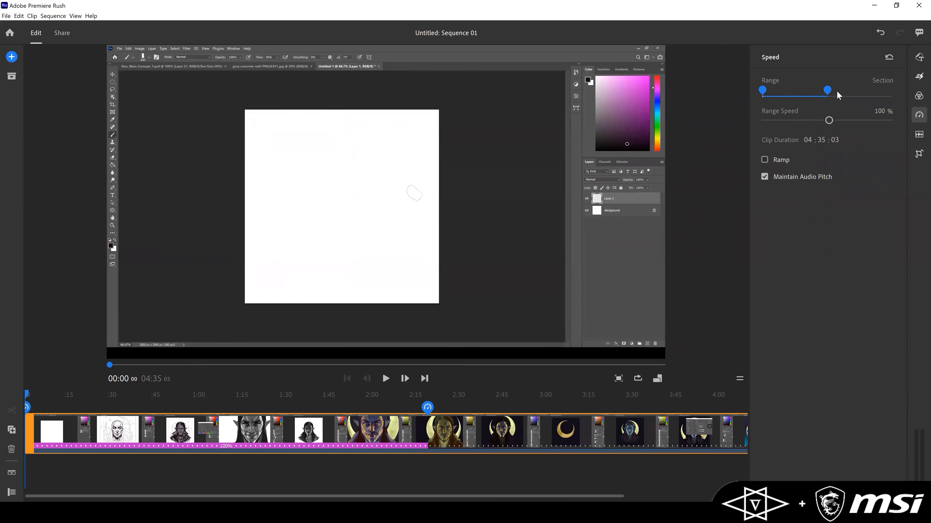
left_click_drag(828, 91, 901, 91)
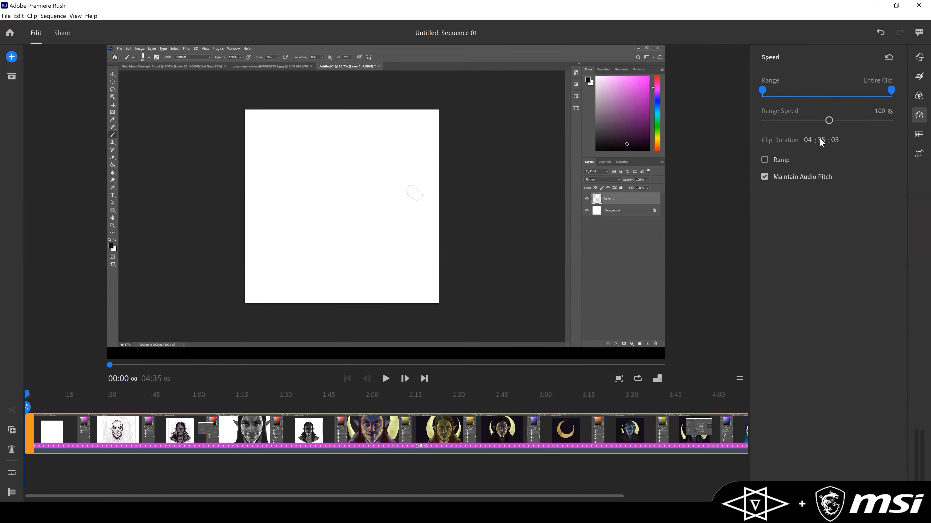
Try a range speed of 132% on the timelapse clip, and set the speed back to 100%.
mouse_move(829, 121)
left_mouse_down()
mouse_move(863, 115)
mouse_move(804, 123)
mouse_move(839, 120)
left_mouse_up()
left_click(877, 108)
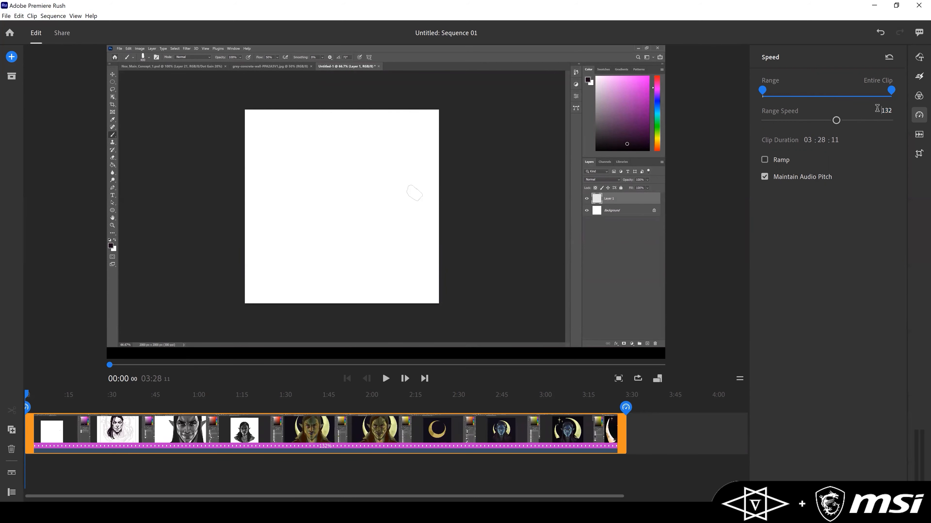
left_click_drag(884, 110, 894, 111)
type("00")
key("Return")
Set the timelapse clip's duration to 04:00:00.
left_click(821, 141)
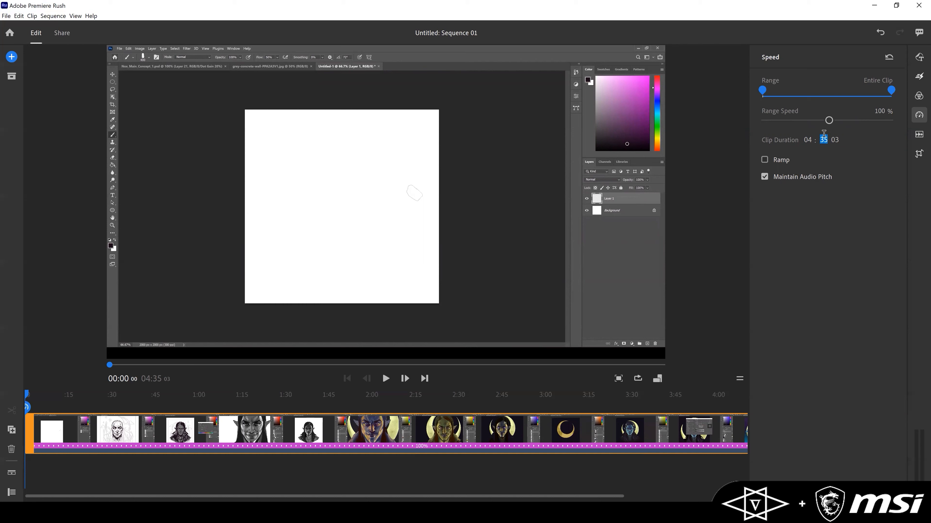
type("00")
left_click(837, 135)
type("00")
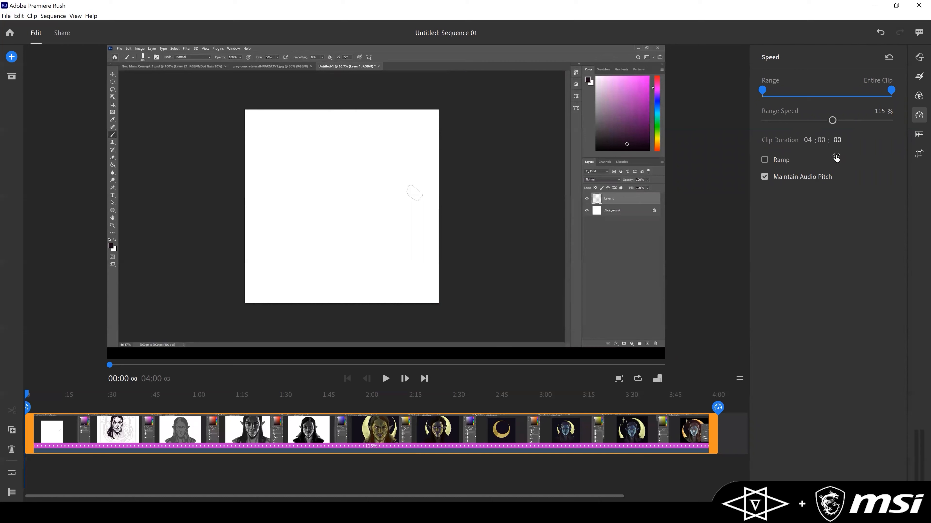
left_click(810, 140)
key("Return")
Split the timelapse clip at about 1:40 and again at about 2:31.
mouse_move(26, 398)
left_mouse_down()
mouse_move(333, 388)
mouse_move(316, 392)
left_mouse_up()
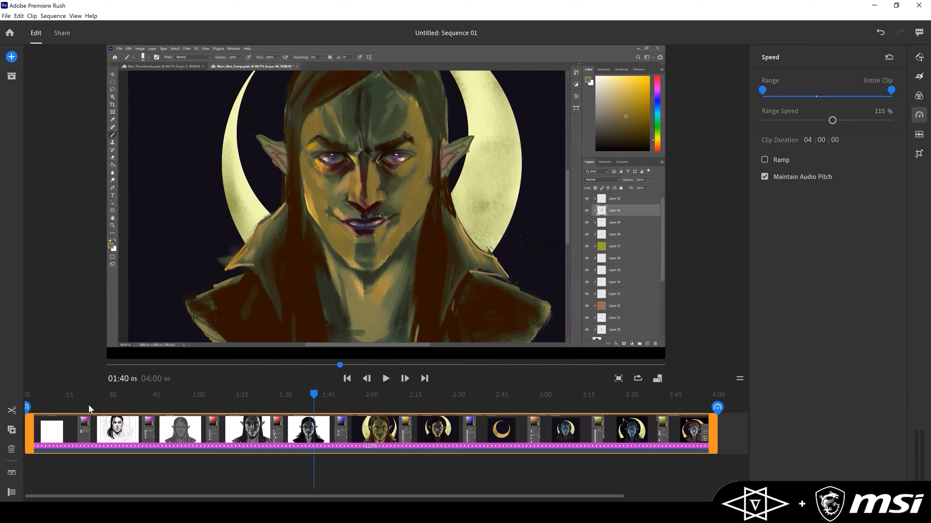
left_click(13, 412)
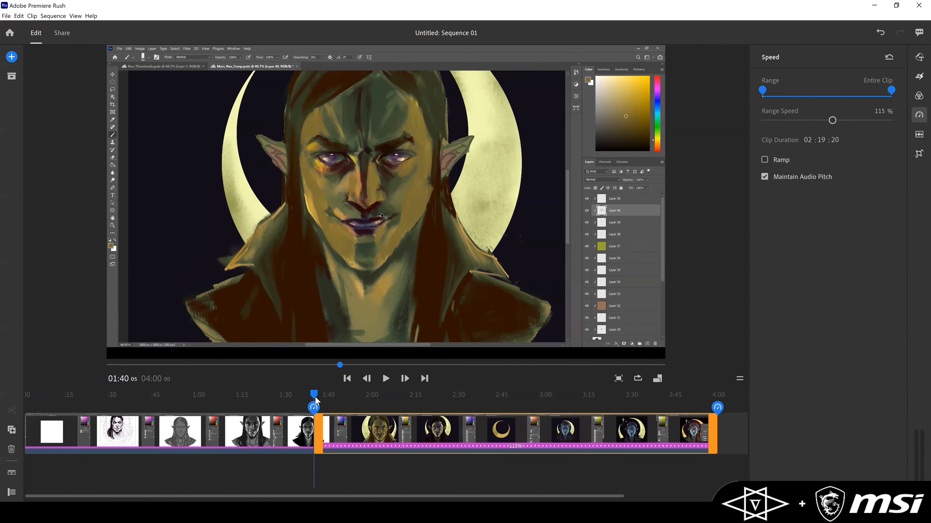
left_click_drag(312, 394, 460, 392)
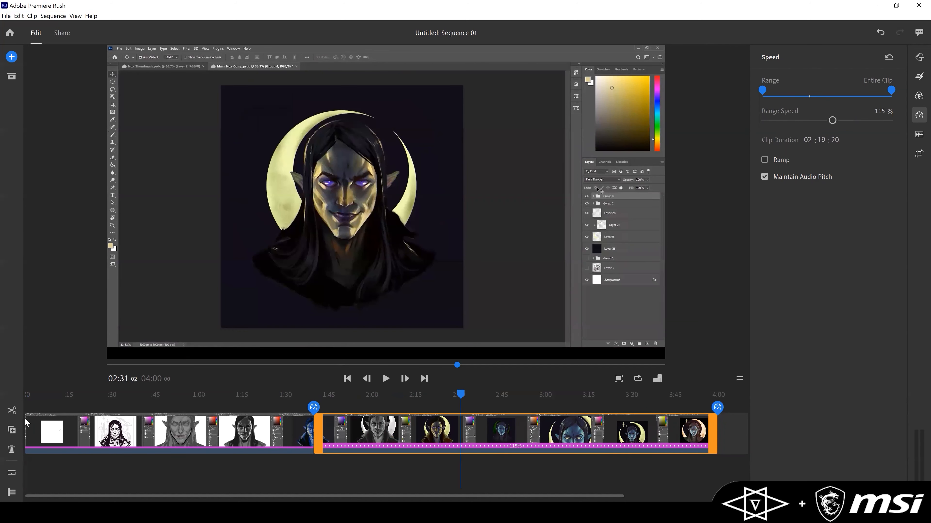
left_click(12, 410)
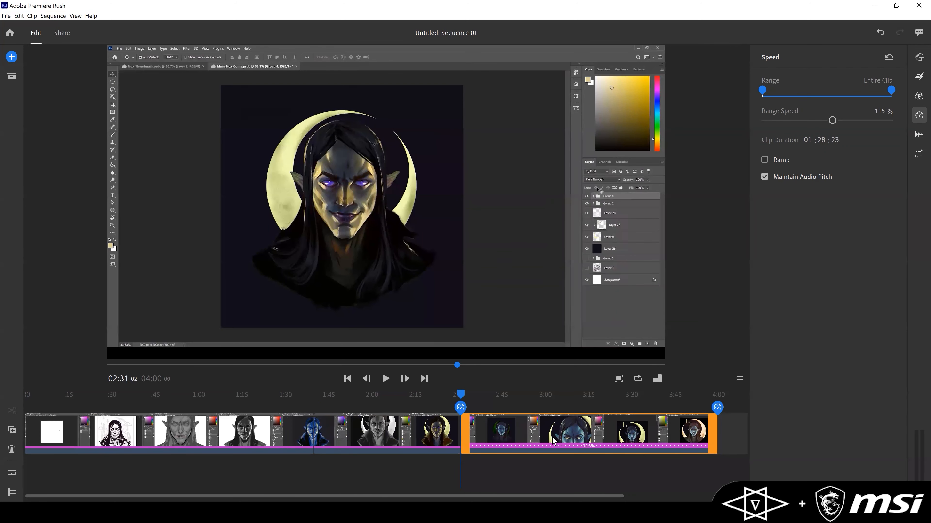
Move the last segment ahead of the middle one, and delete the first segment of the timelapse.
left_click_drag(553, 437, 627, 427)
left_click_drag(589, 434, 437, 448)
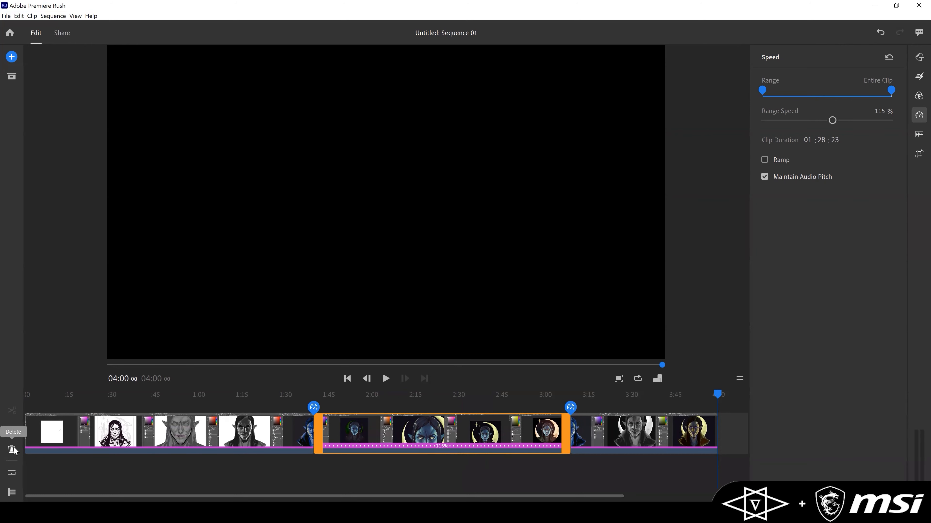
left_click(127, 439)
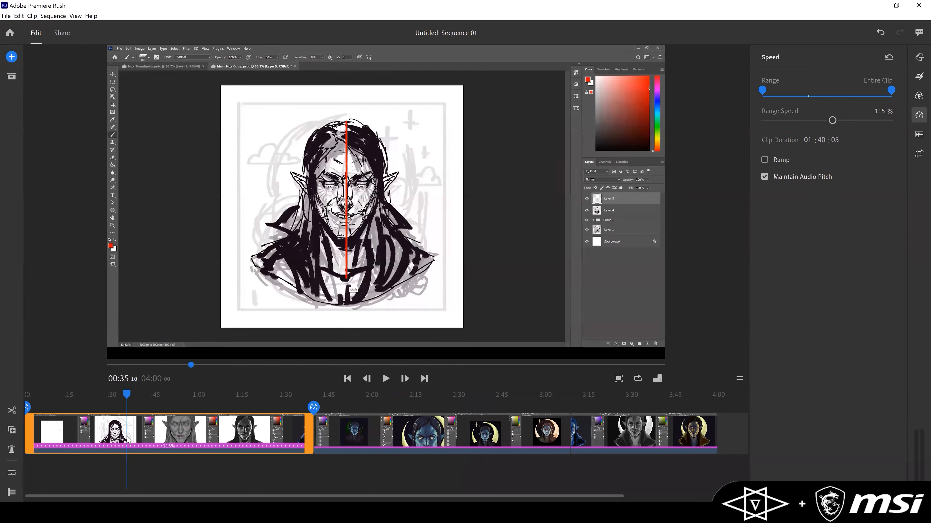
left_click(11, 449)
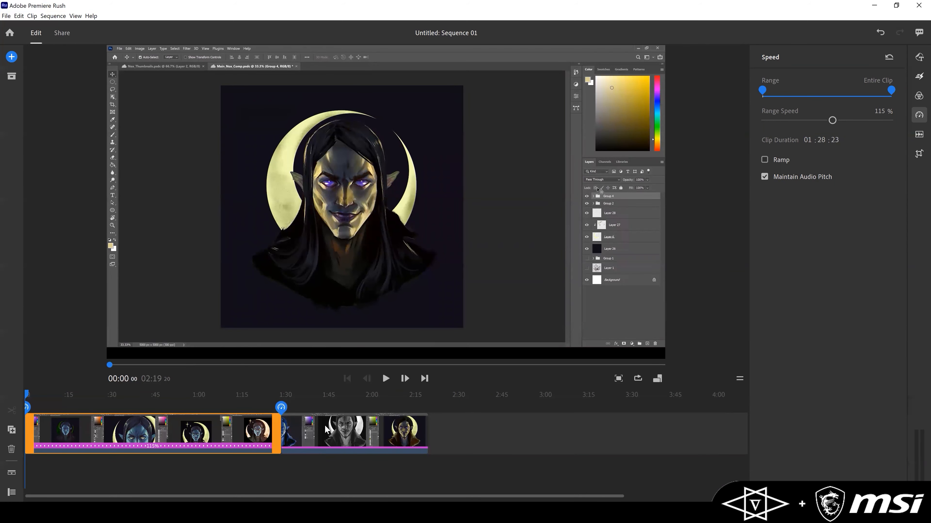
Duplicate the last segment on the timeline, and undo the duplication.
left_click(337, 432)
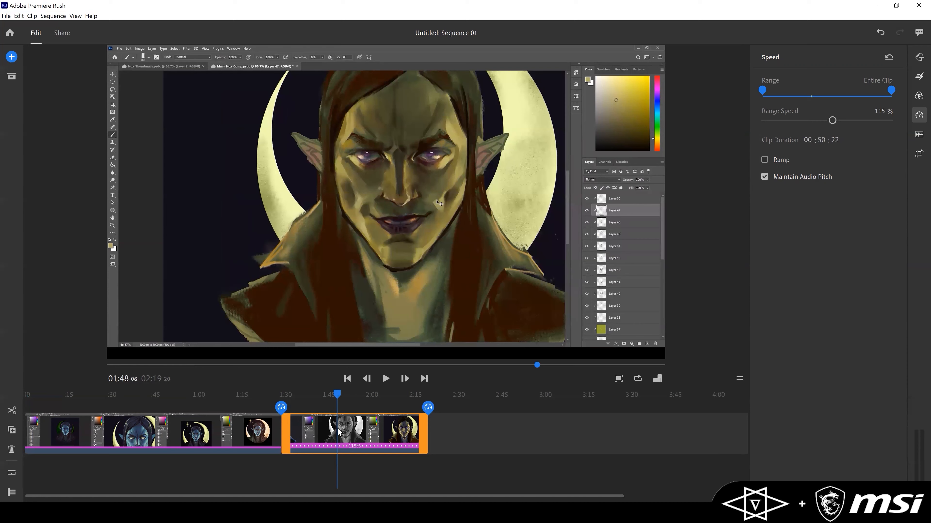
left_click(12, 431)
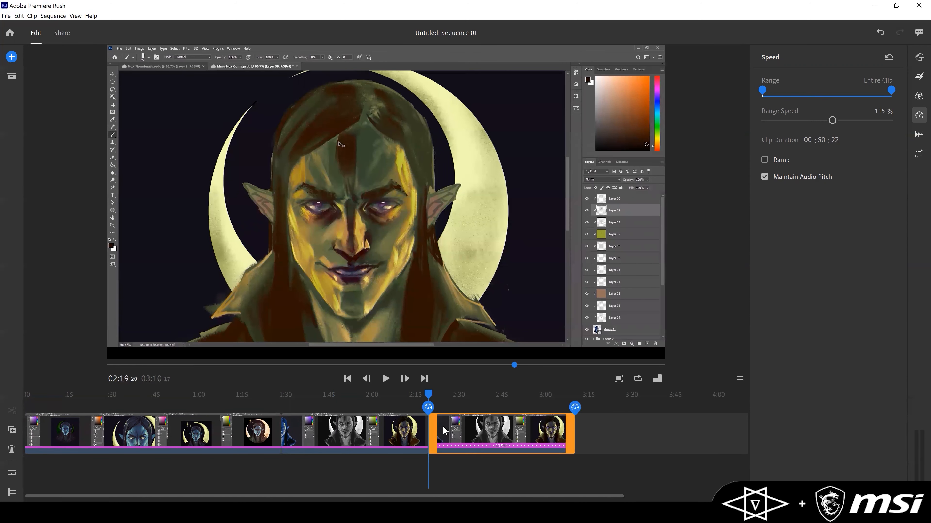
key("ctrl+z")
key("ctrl+z")
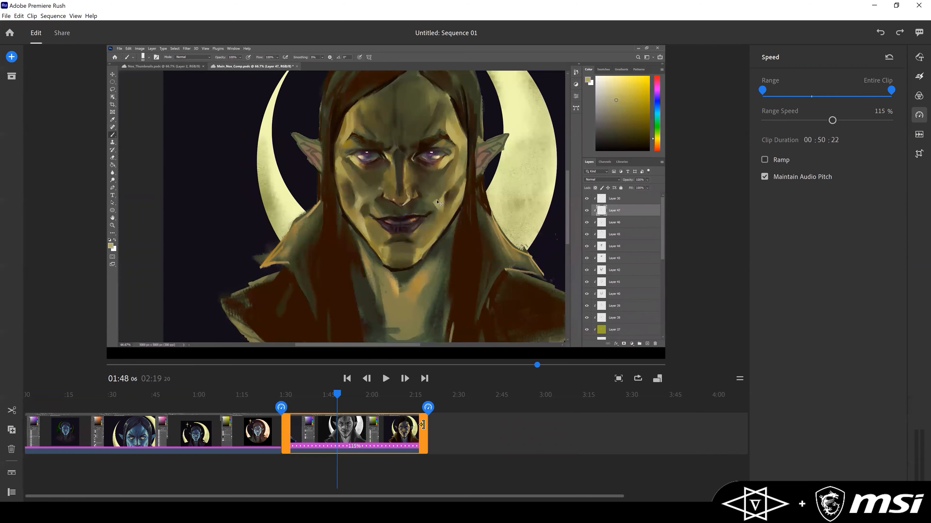
Undo the segment deletion, reordering and splits to restore the full four-minute timelapse.
key("ctrl+z")
key("ctrl+z")
key("ctrl+z")
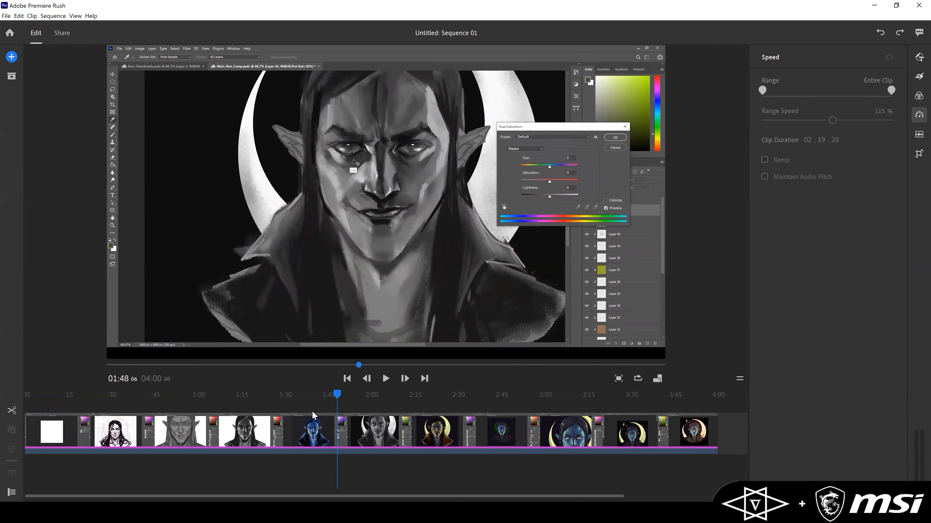
Add the Intro_1 video from the MSI 3 media folder to the project.
left_click_drag(334, 396, 103, 396)
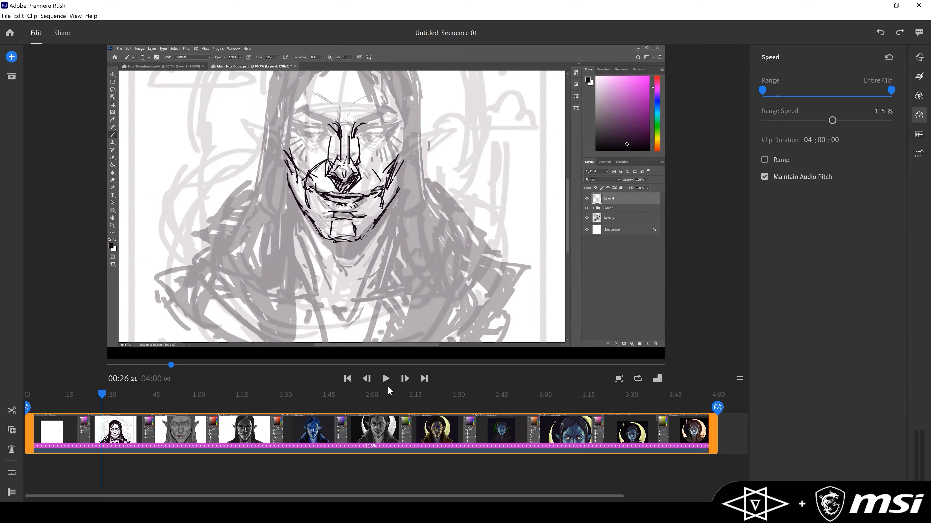
left_click(10, 59)
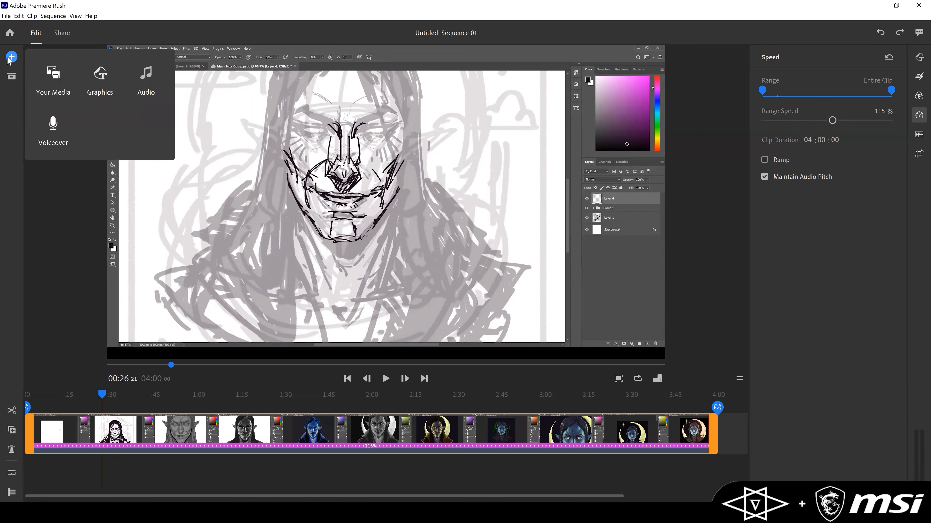
left_click(50, 85)
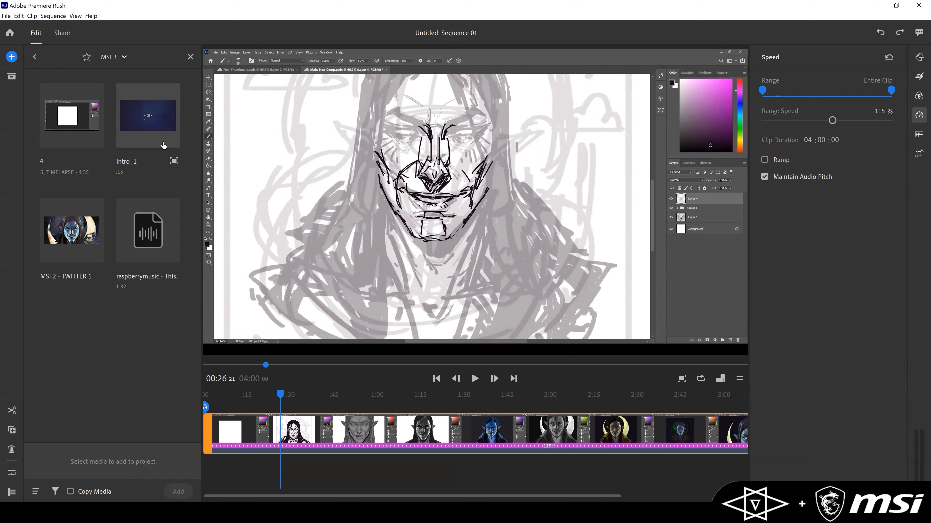
left_click(163, 150)
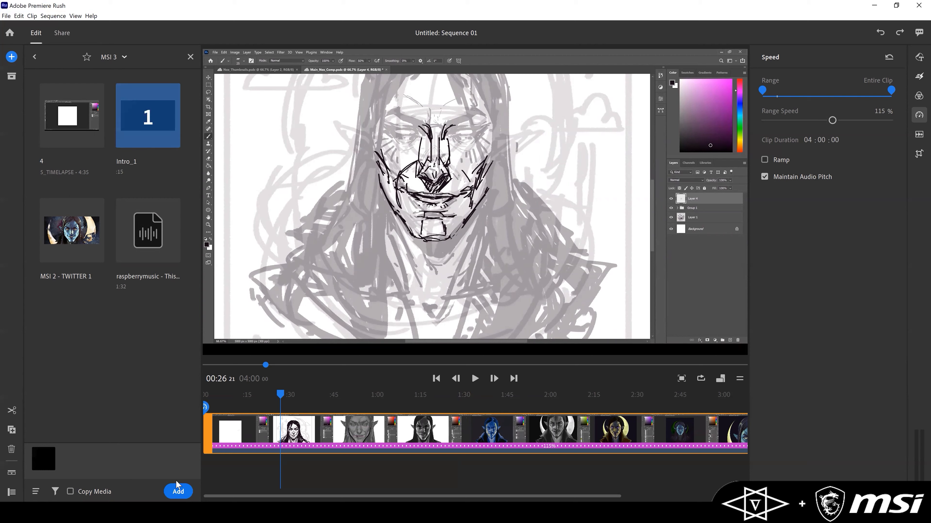
left_click(179, 492)
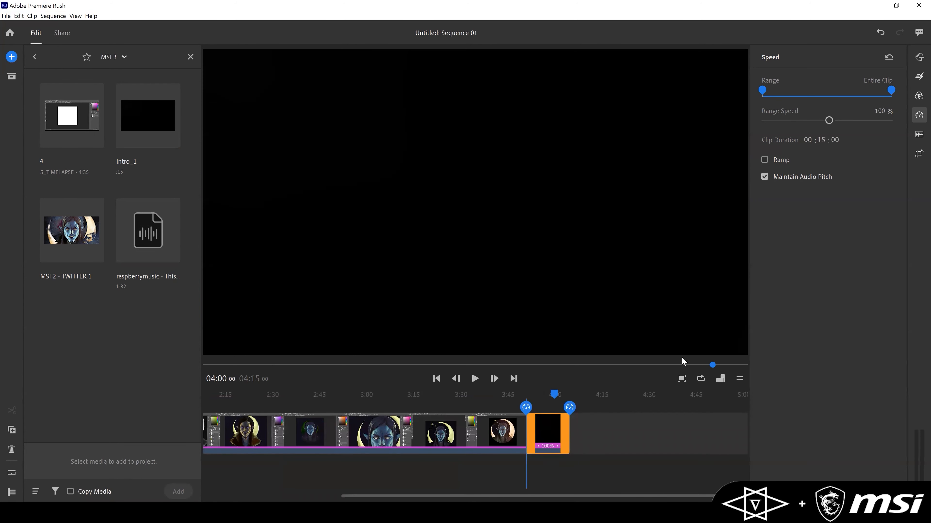
Close the speed settings and move the intro clip to the start of the timeline, ahead of the timelapse.
left_click(918, 115)
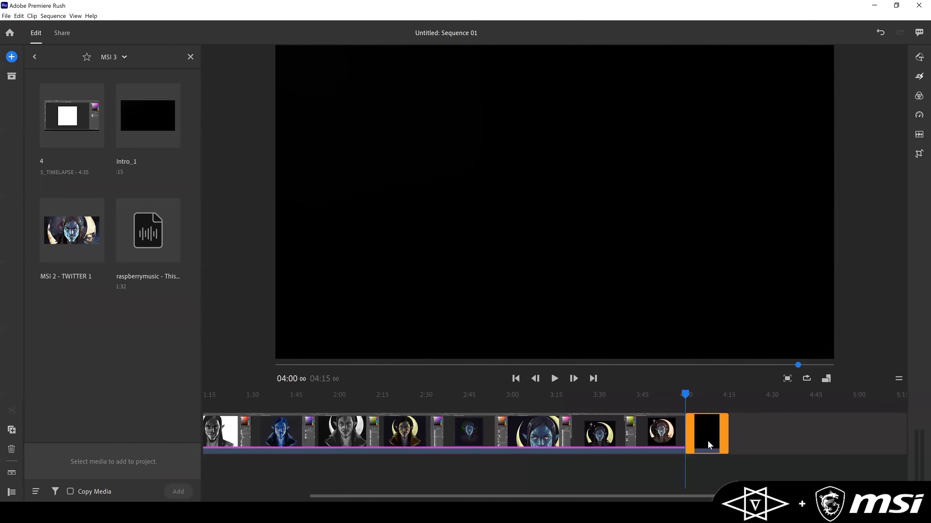
left_click_drag(700, 438, 231, 438)
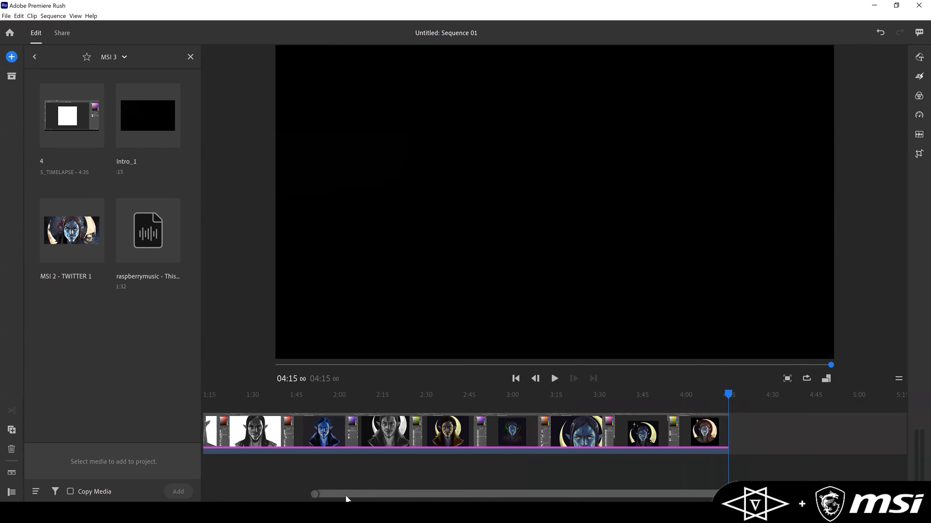
left_click(320, 494)
left_click_drag(363, 496, 41, 493)
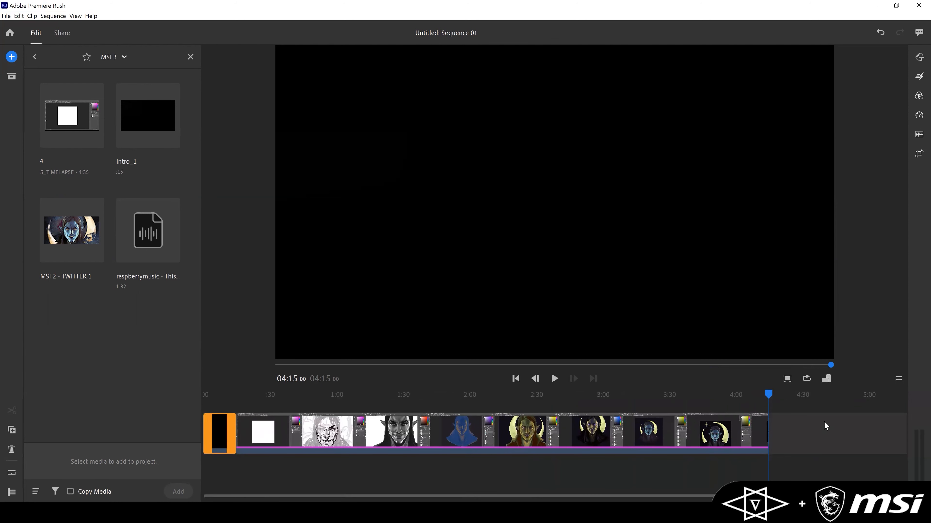
Preview the intro clip, duplicate it and move the copy to the end of the timeline, after the timelapse.
mouse_move(764, 396)
left_mouse_down()
mouse_move(205, 394)
mouse_move(266, 397)
left_mouse_up()
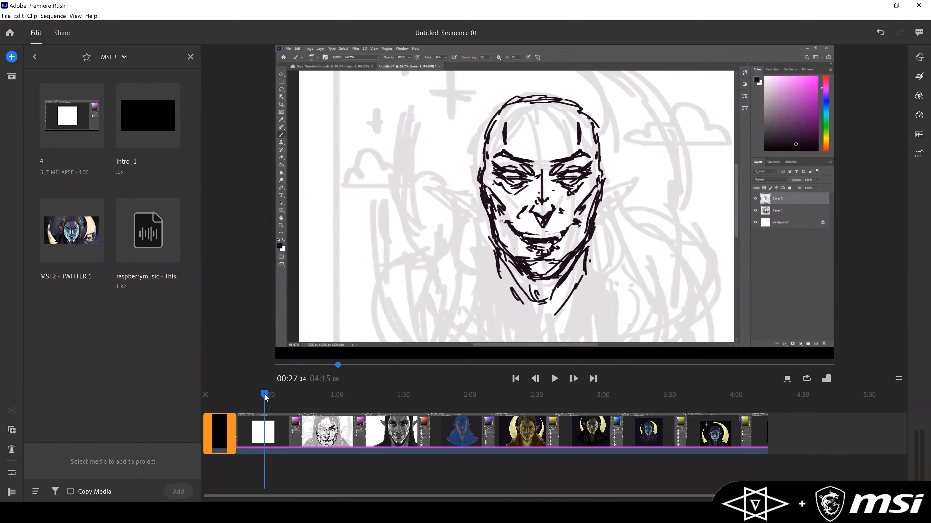
left_click(223, 434)
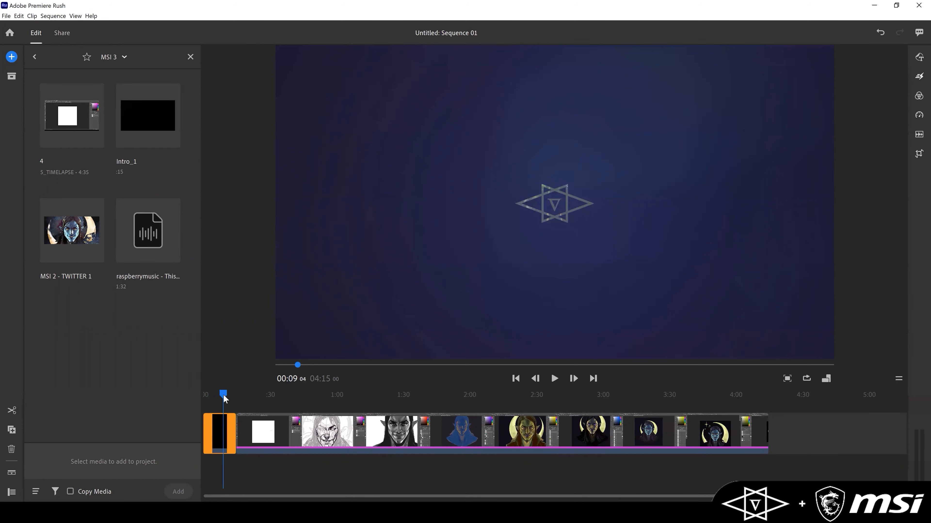
mouse_move(223, 395)
left_mouse_down()
mouse_move(217, 402)
mouse_move(229, 399)
left_mouse_up()
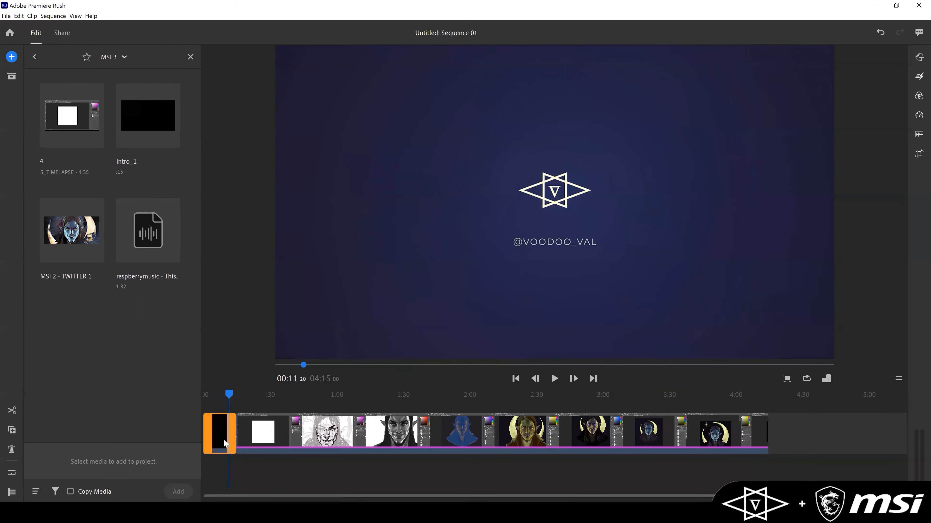
left_click(11, 430)
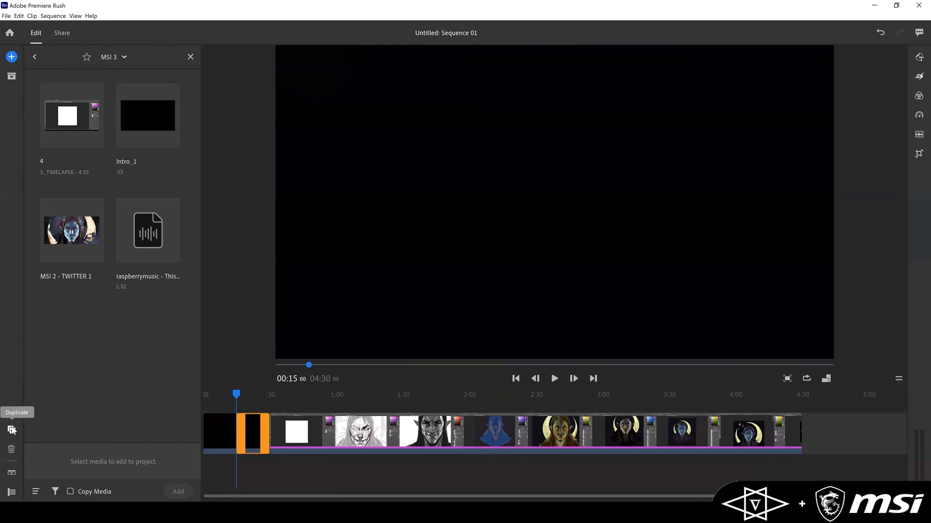
left_click_drag(247, 440, 787, 436)
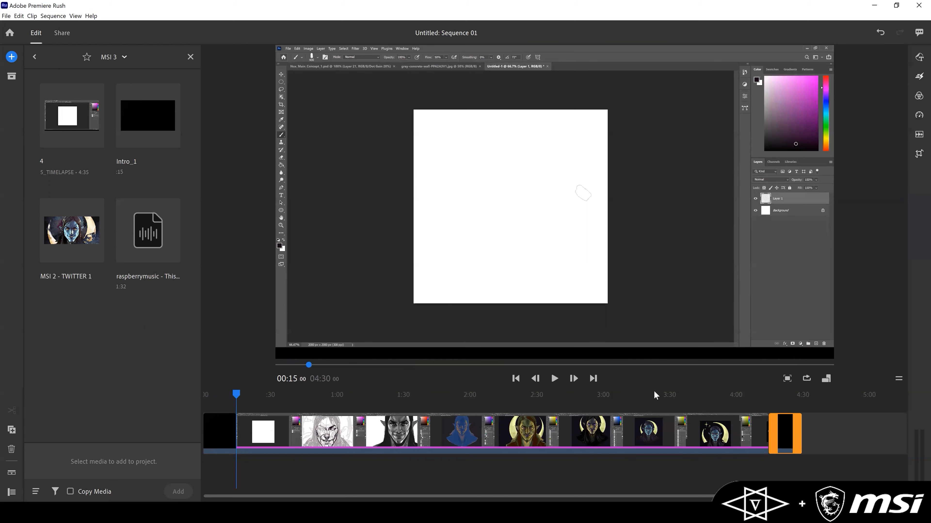
Position the playhead in the closing intro clip at 04:24:15, the frame just before the @ text starts to appear.
left_click(601, 425)
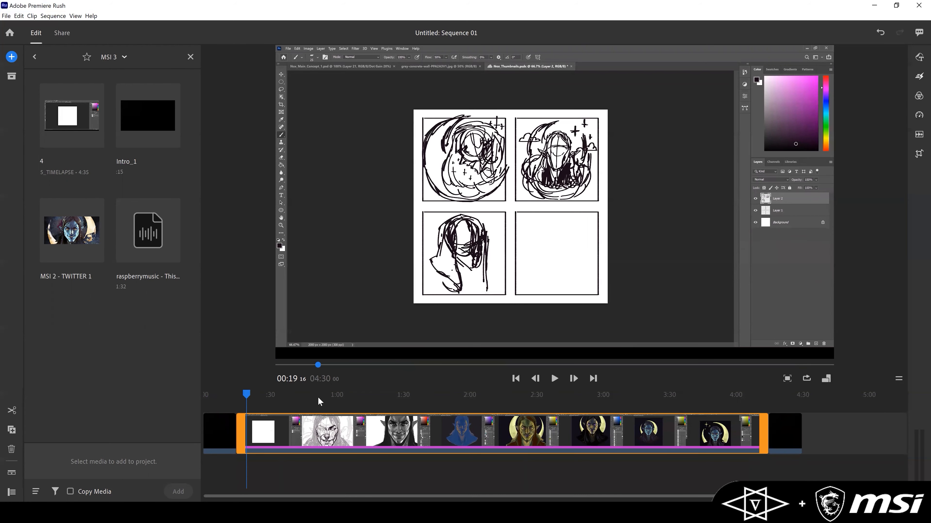
left_click_drag(247, 395, 789, 396)
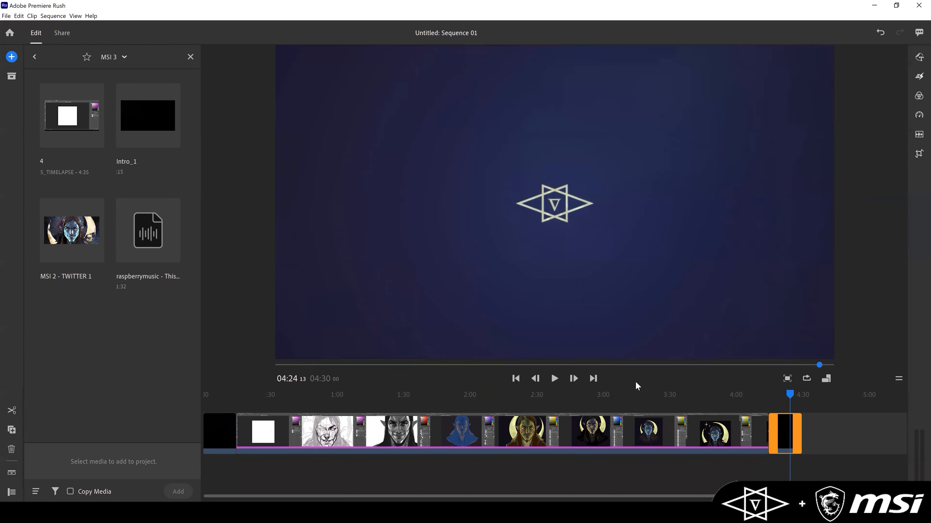
left_click(535, 379)
left_click(534, 379)
left_click(535, 379)
left_click(535, 379)
left_click(535, 378)
left_click(534, 378)
left_click(536, 379)
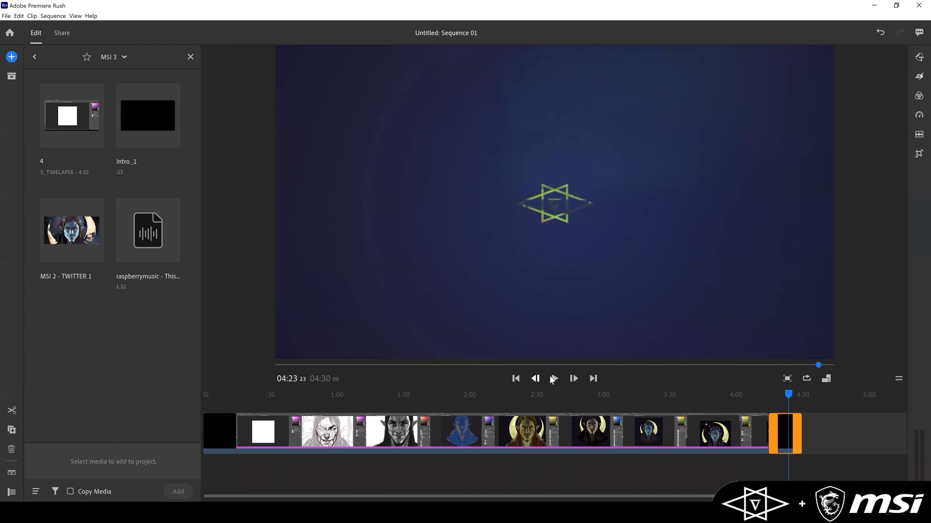
left_click(578, 378)
left_click(579, 377)
left_click(578, 377)
left_click(578, 378)
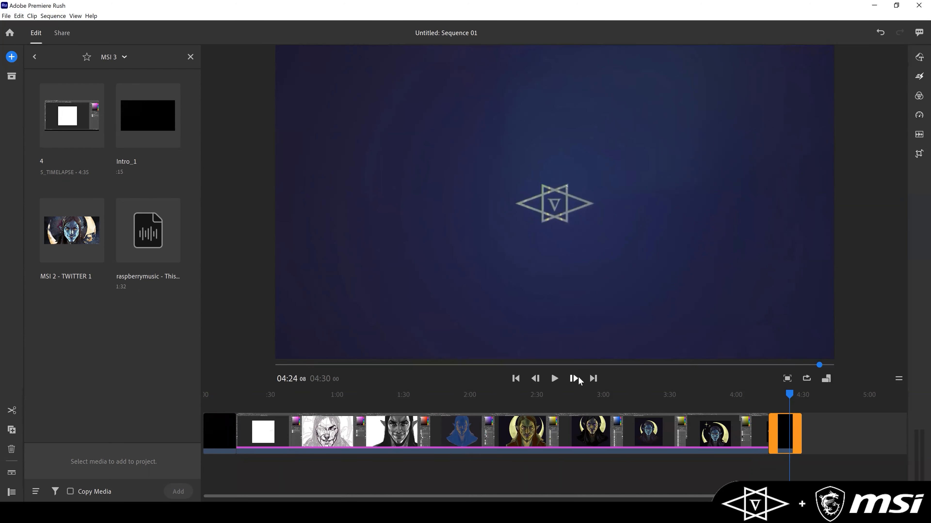
left_click(578, 377)
left_click(578, 377)
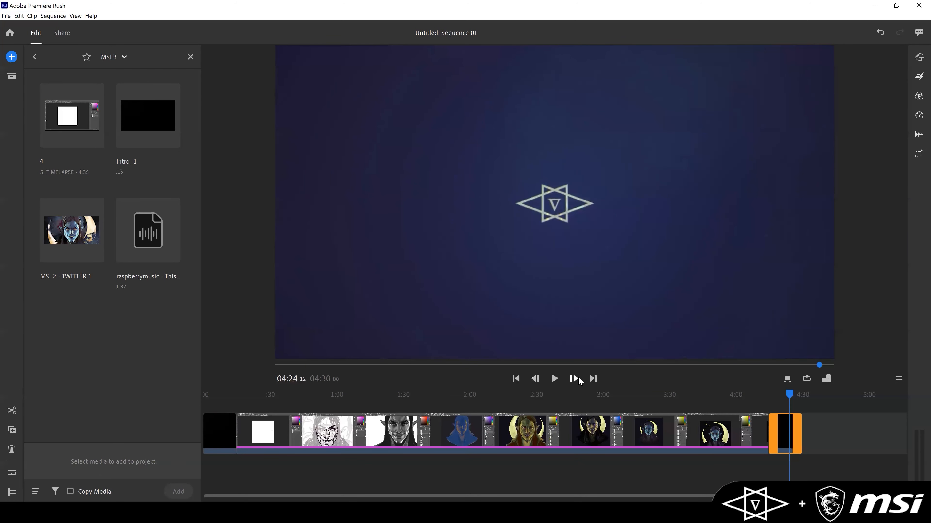
left_click(578, 378)
left_click(579, 378)
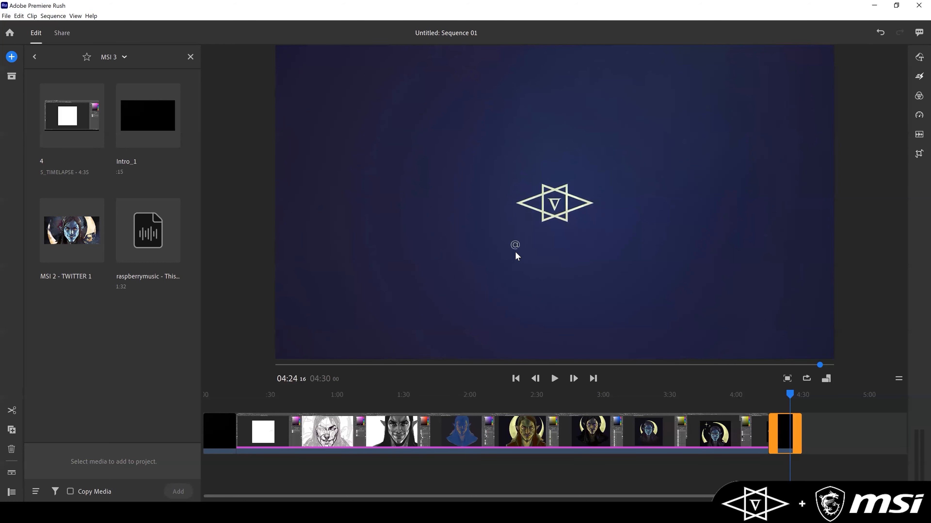
left_click(535, 380)
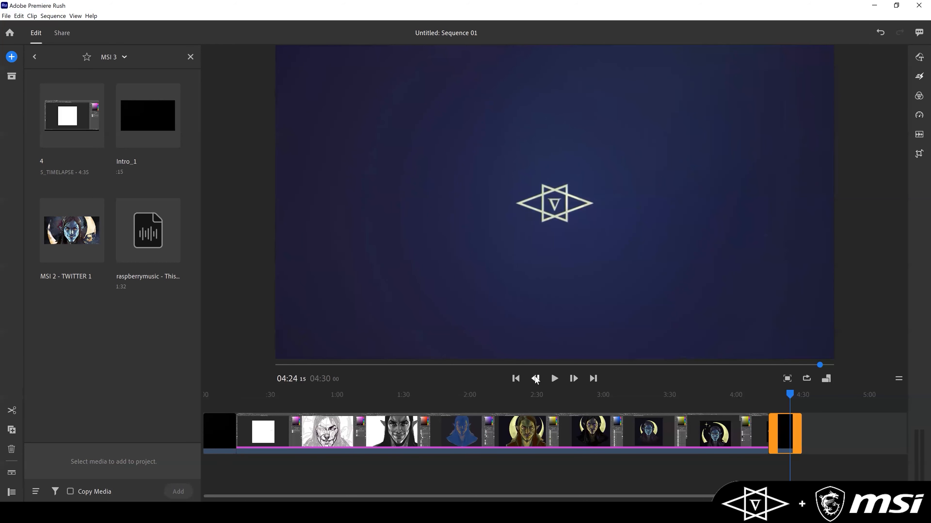
Split the closing intro clip at the playhead and delete its first part, keeping only the handle reveal.
left_click(12, 411)
left_click(780, 427)
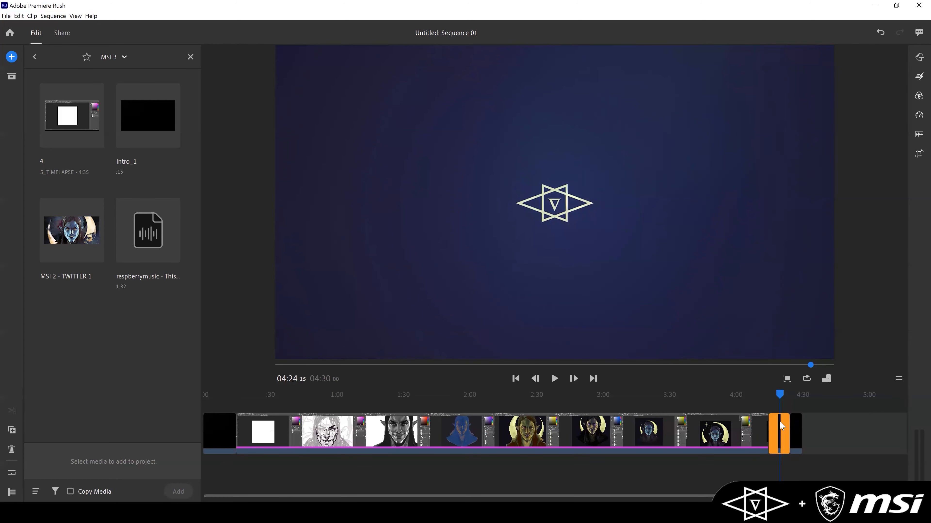
left_click(12, 450)
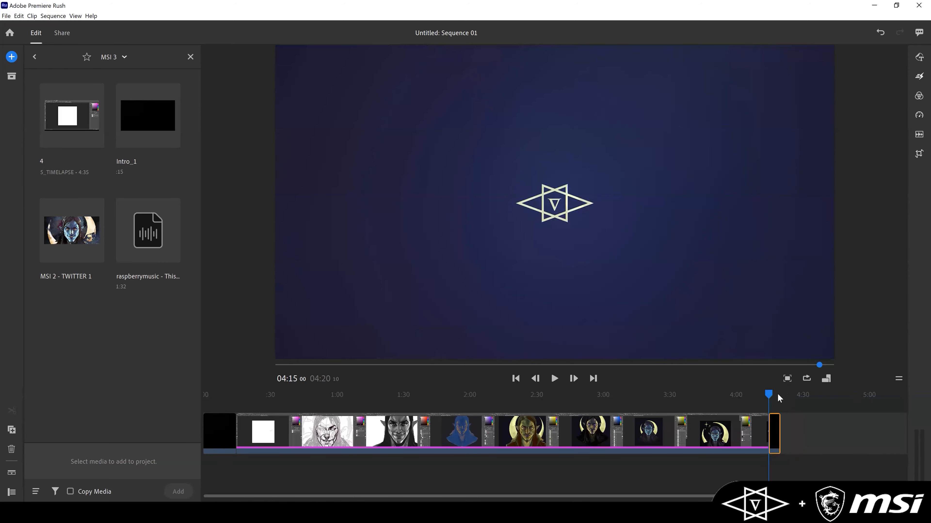
Add the MSI 2 - TWITTER 1 image after the shortened closing clip and extend it to end at about 4:30.
mouse_move(767, 394)
left_mouse_down()
mouse_move(778, 398)
mouse_move(752, 398)
mouse_move(771, 396)
left_mouse_up()
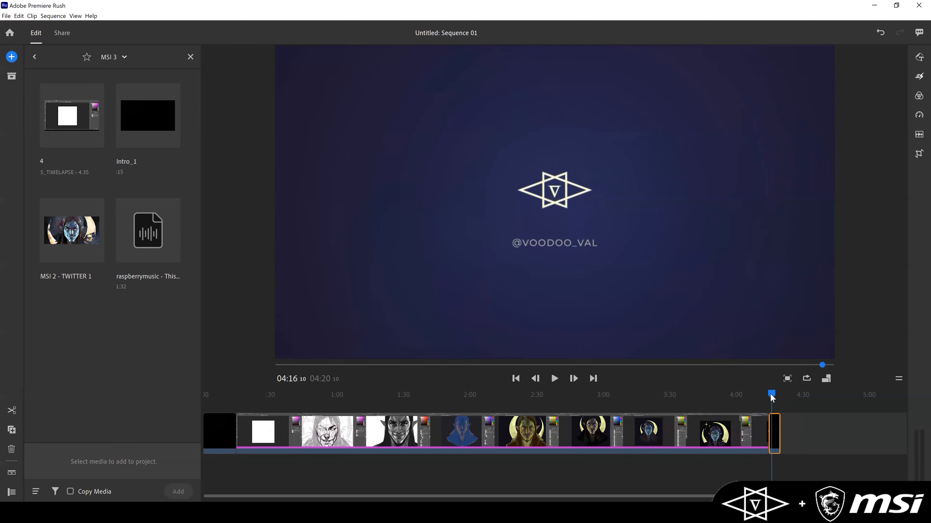
left_click(73, 234)
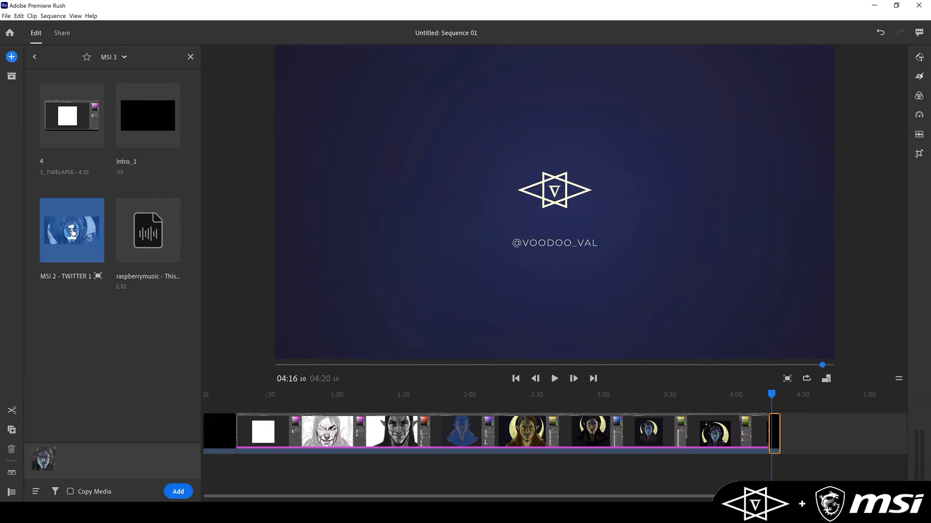
left_click(178, 491)
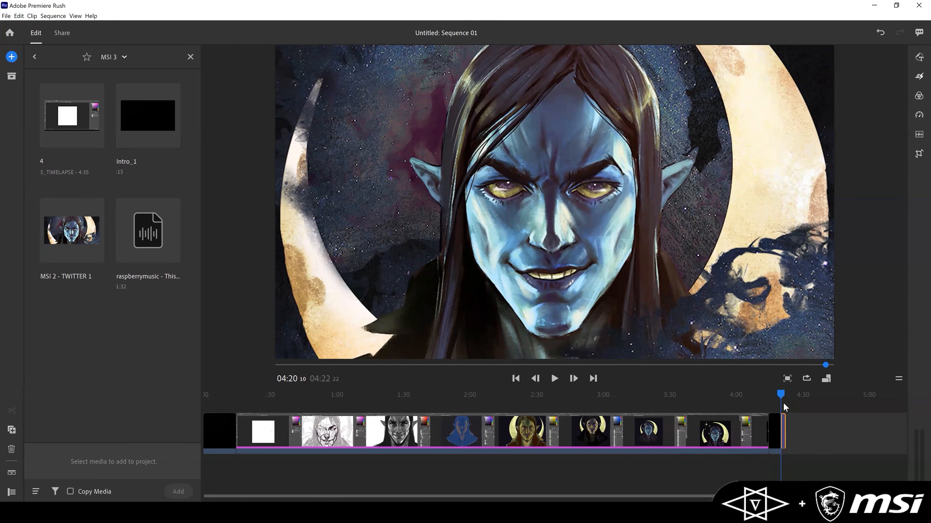
left_click_drag(208, 495, 467, 497)
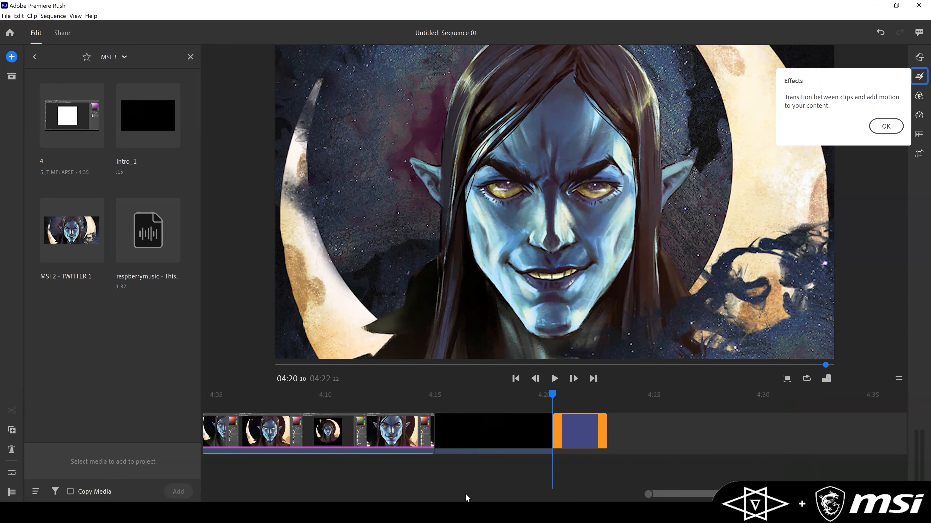
left_click(886, 127)
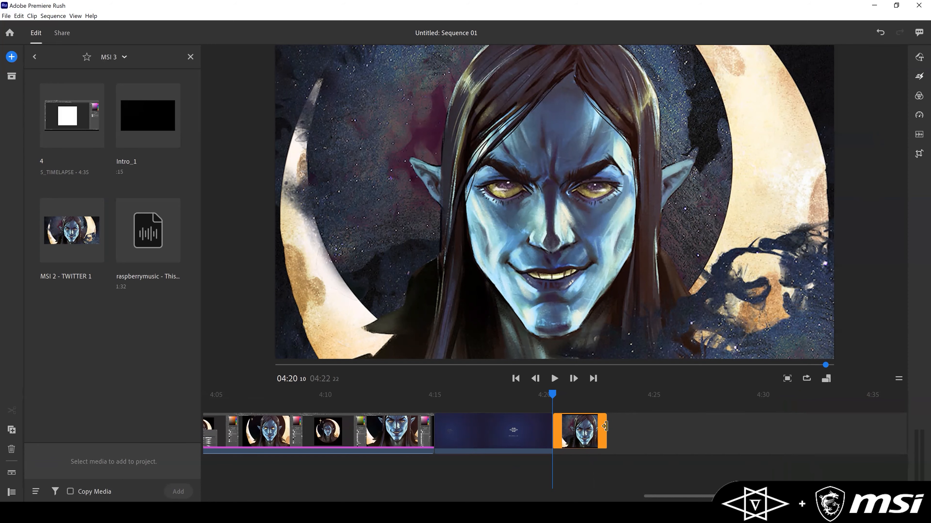
left_click_drag(605, 426, 762, 430)
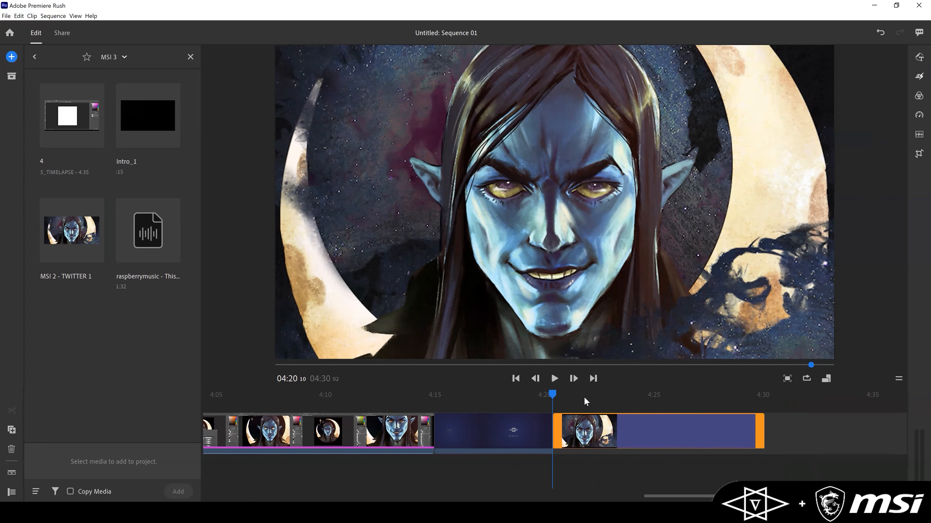
Move the still image between the timelapse and the closing clip, and scrub through the ending to check the order.
left_click_drag(552, 394, 583, 384)
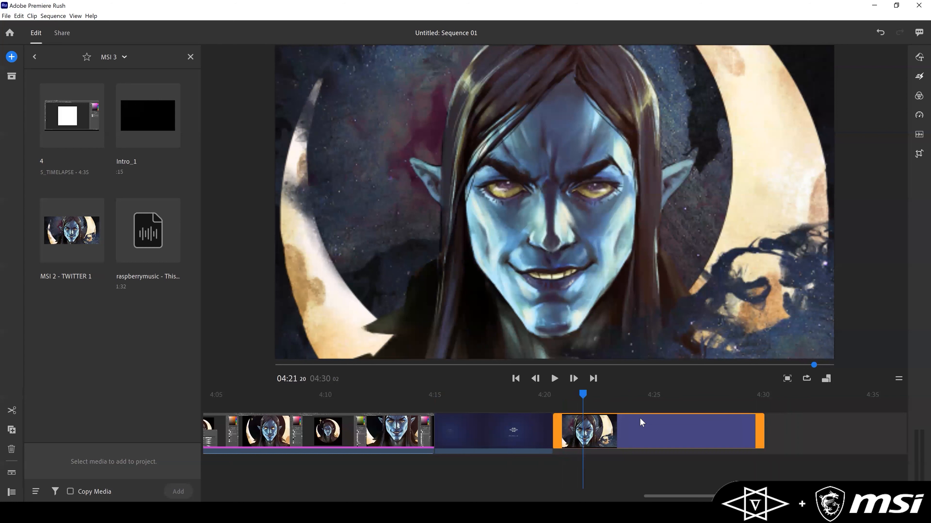
left_click_drag(649, 432, 541, 439)
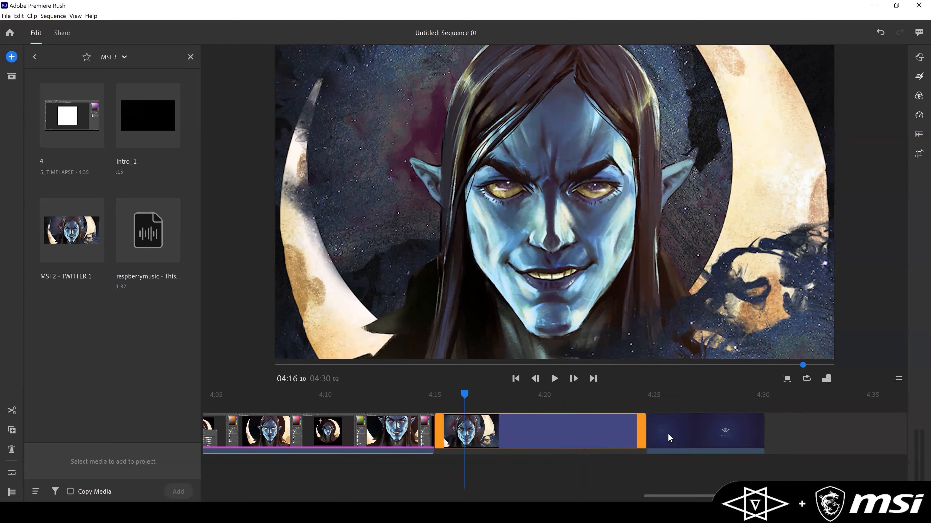
left_click_drag(464, 394, 377, 400)
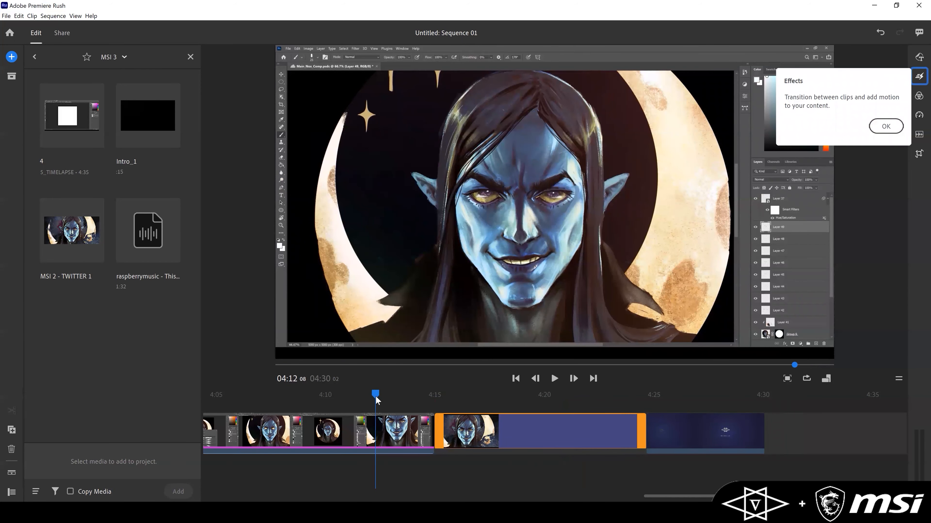
left_click_drag(377, 399, 524, 408)
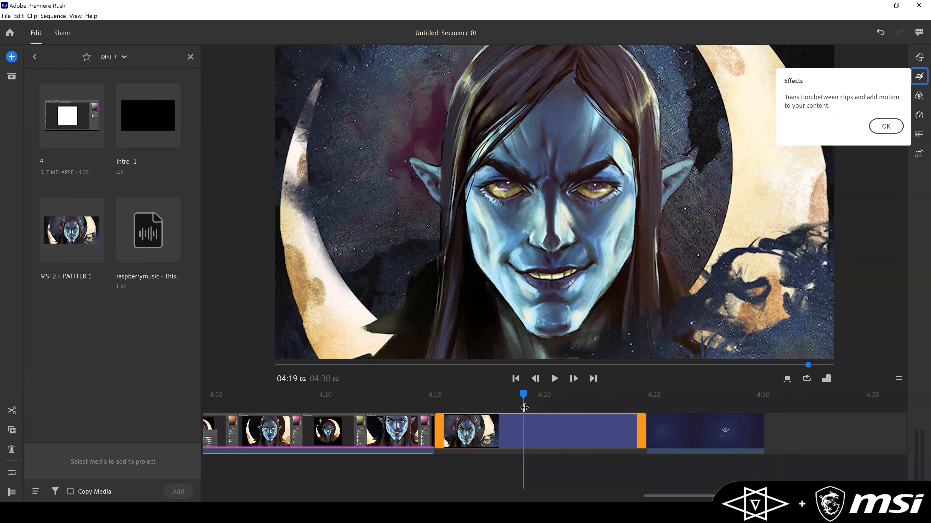
left_click_drag(523, 395, 219, 395)
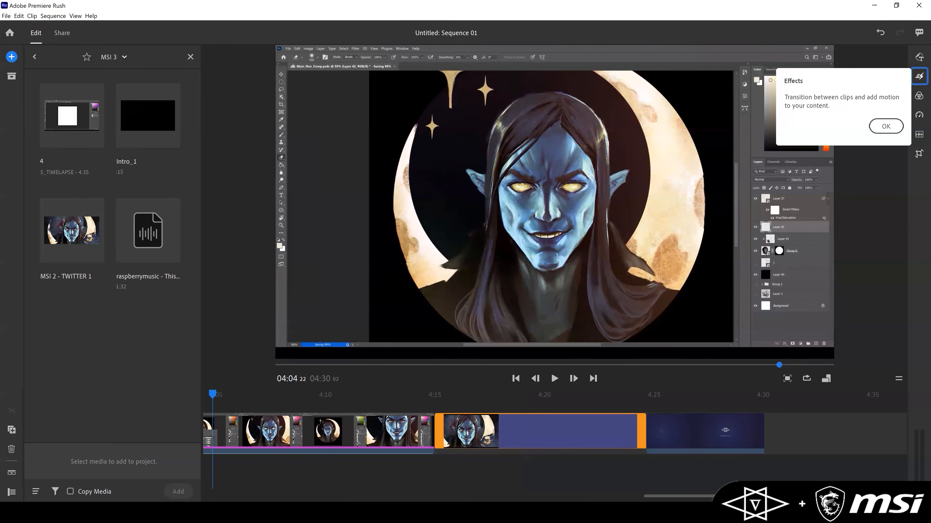
Place the playhead at about 00:25 in the timelapse, dismiss the Effects tip and open the full collection of title graphics.
left_click_drag(646, 496, 207, 494)
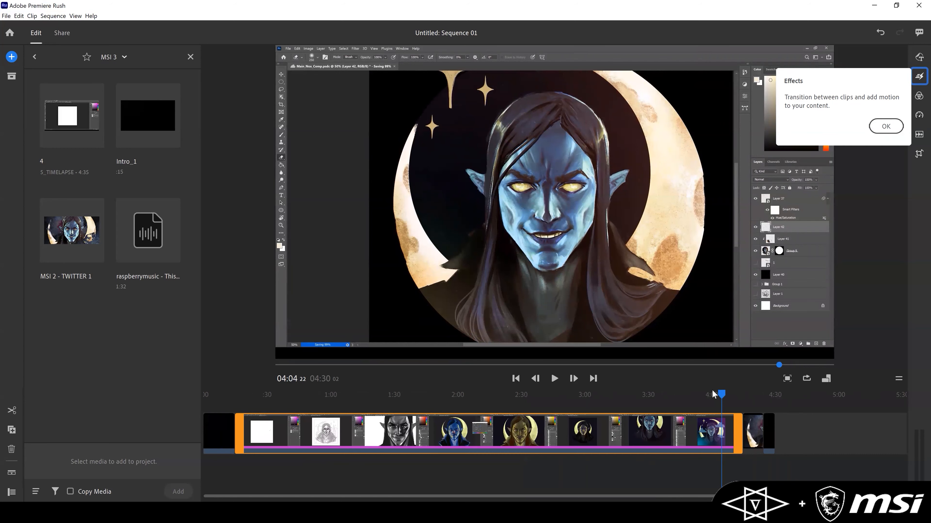
left_click_drag(718, 396, 239, 400)
left_click(258, 394)
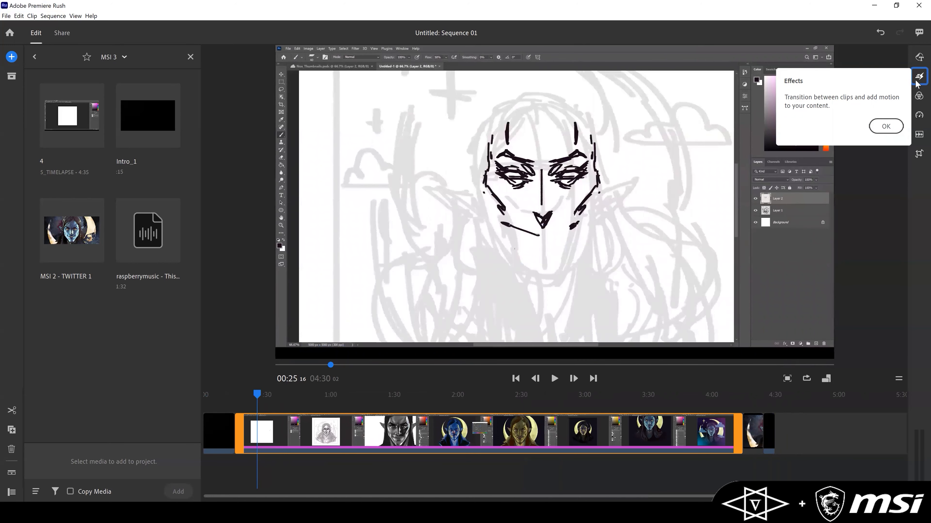
left_click(882, 129)
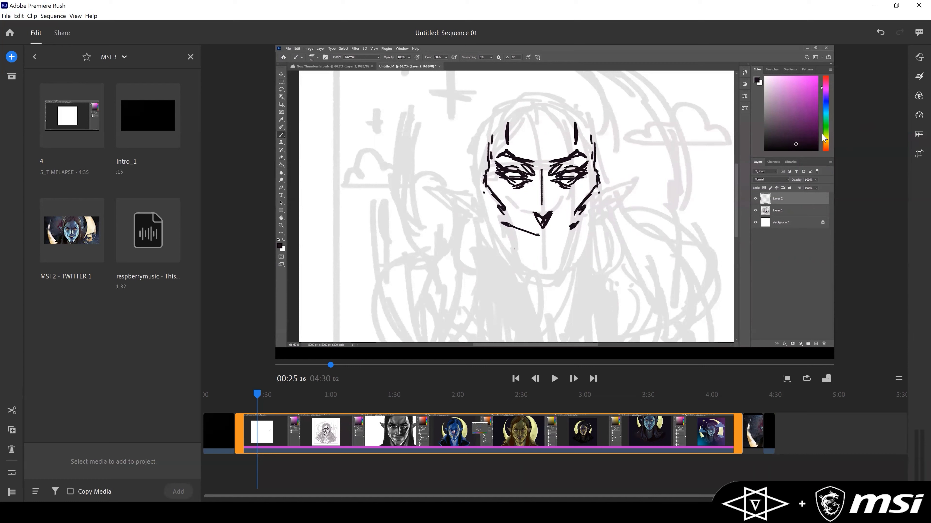
left_click(917, 58)
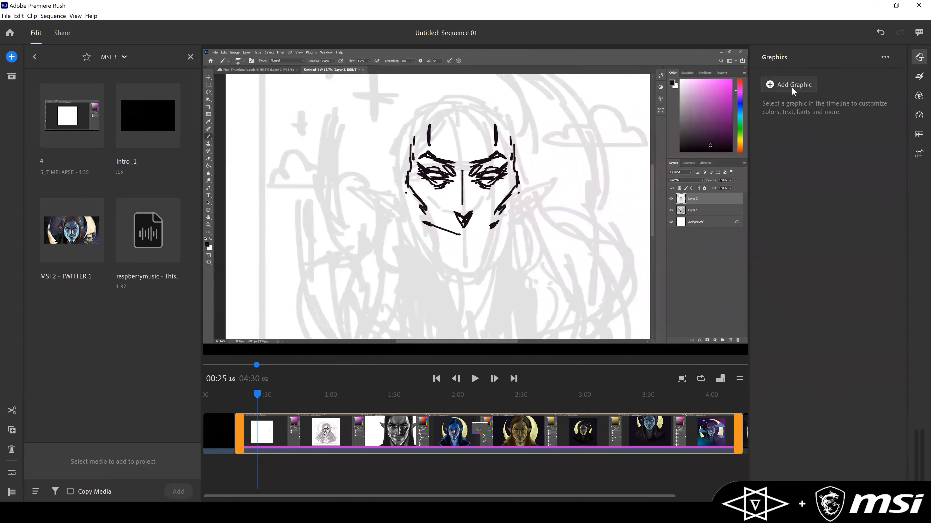
left_click(792, 88)
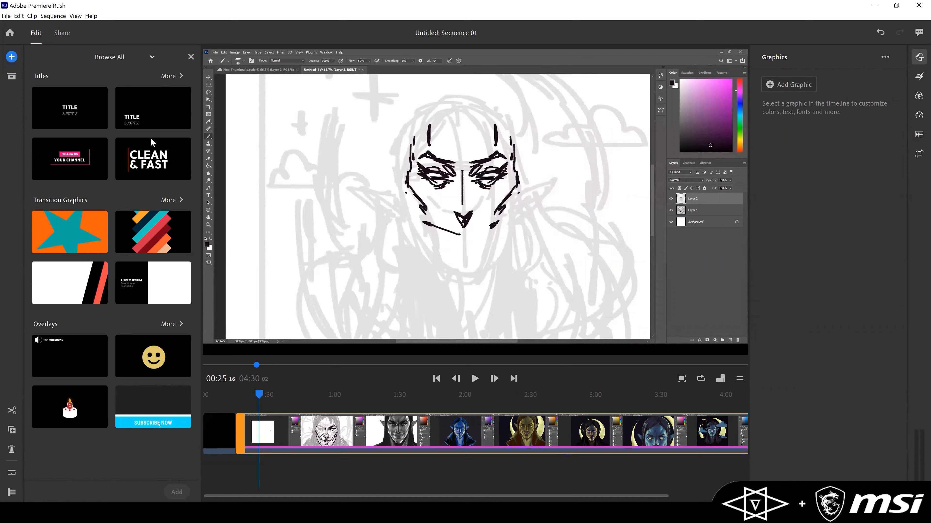
left_click(169, 77)
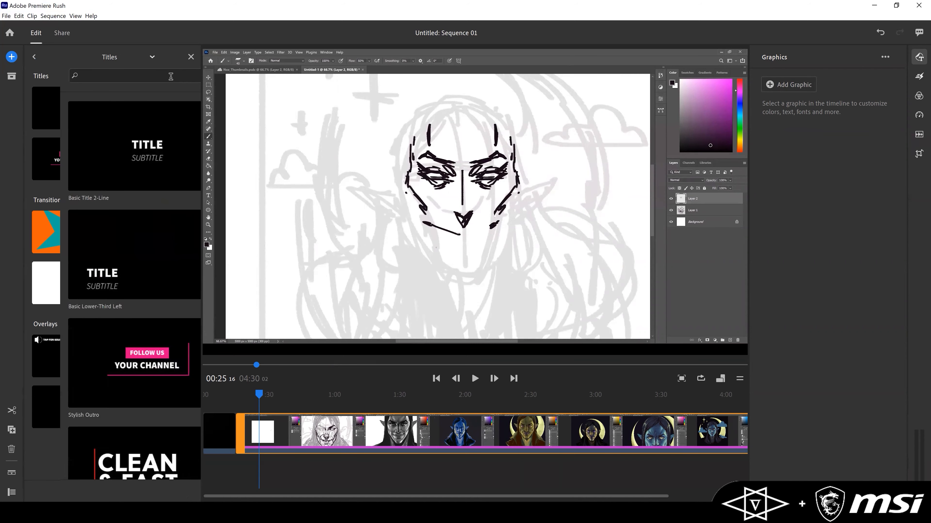
Look through the collection of title graphics for a suitable subscribe template.
scroll(121, 232, "down", 20)
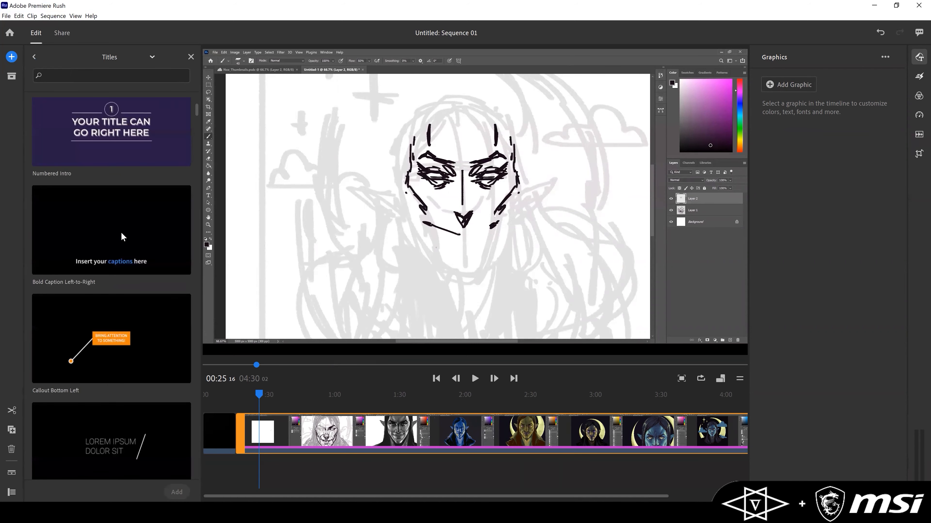
scroll(120, 232, "down", 20)
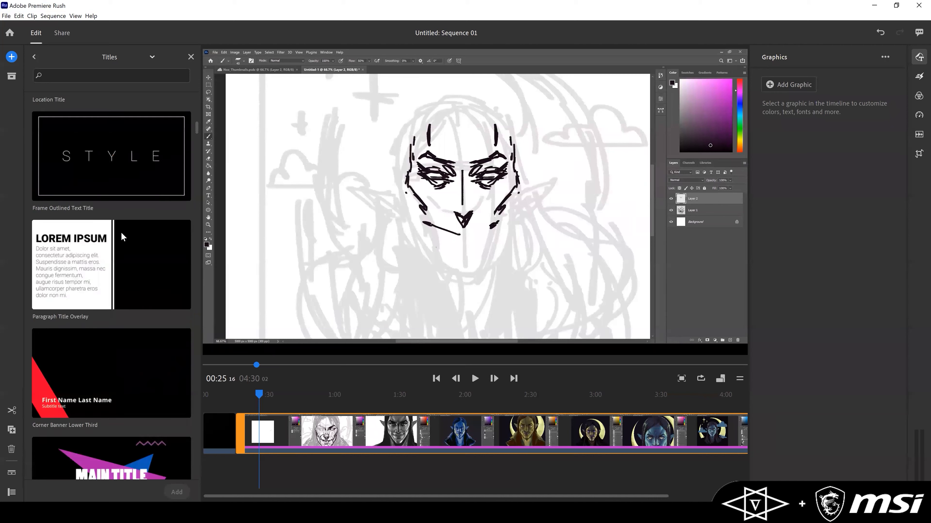
scroll(121, 234, "down", 15)
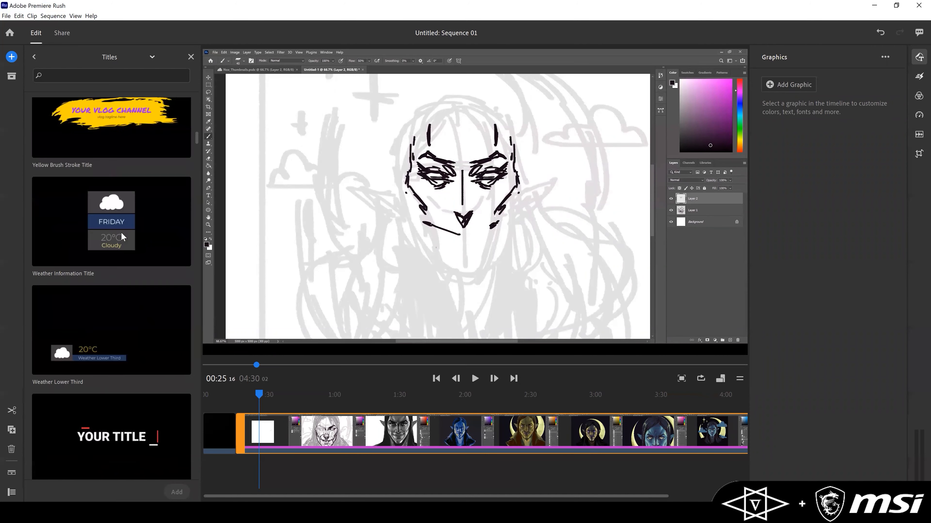
scroll(121, 236, "down", 20)
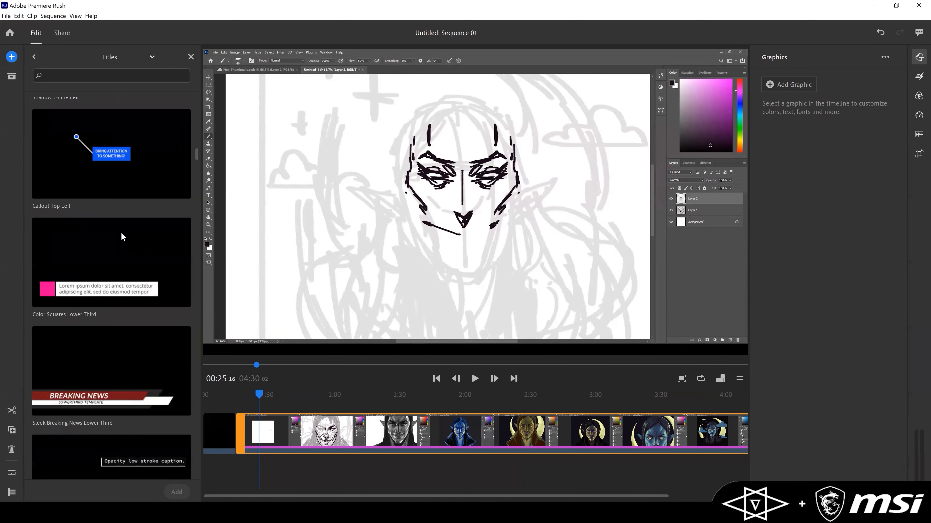
scroll(121, 234, "down", 20)
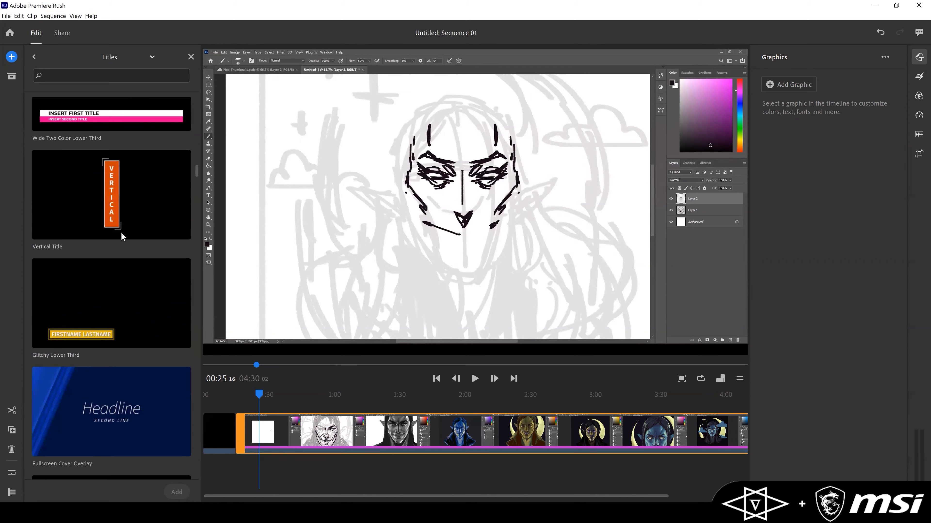
scroll(121, 233, "down", 20)
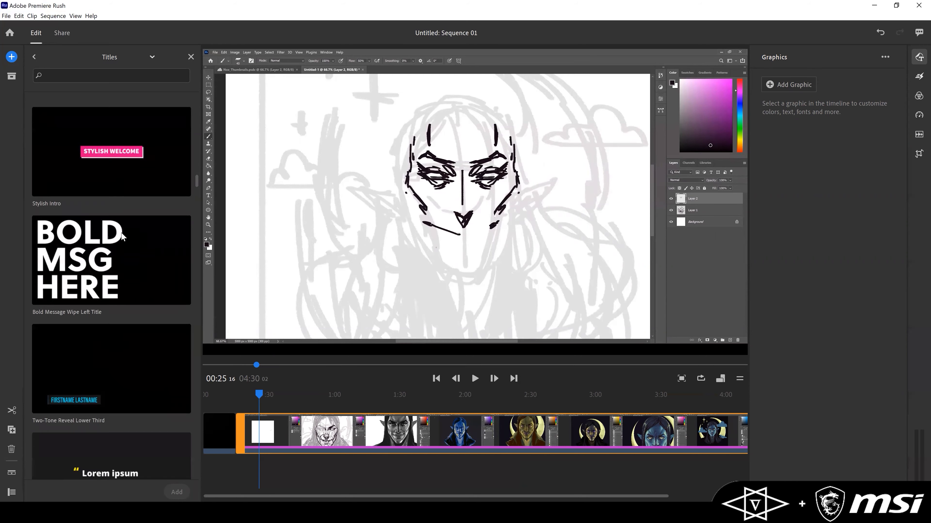
scroll(122, 236, "down", 10)
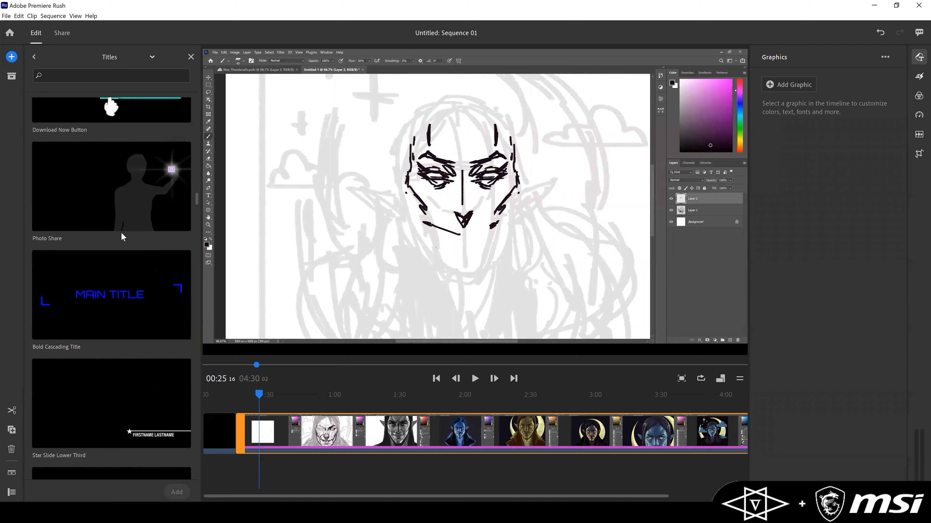
scroll(121, 235, "up", 5)
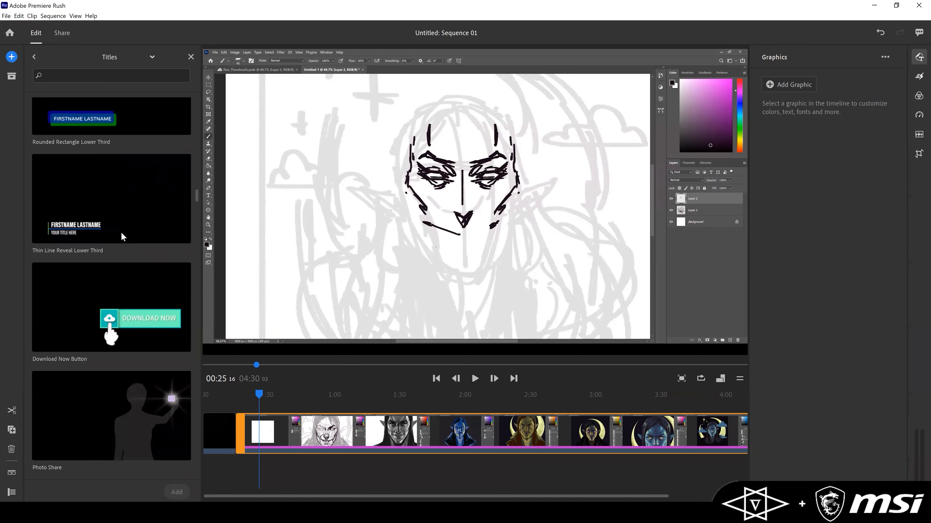
Search the title graphics for SUBSCRIBE and look through the matching templates.
left_click(93, 76)
type("SUBSC")
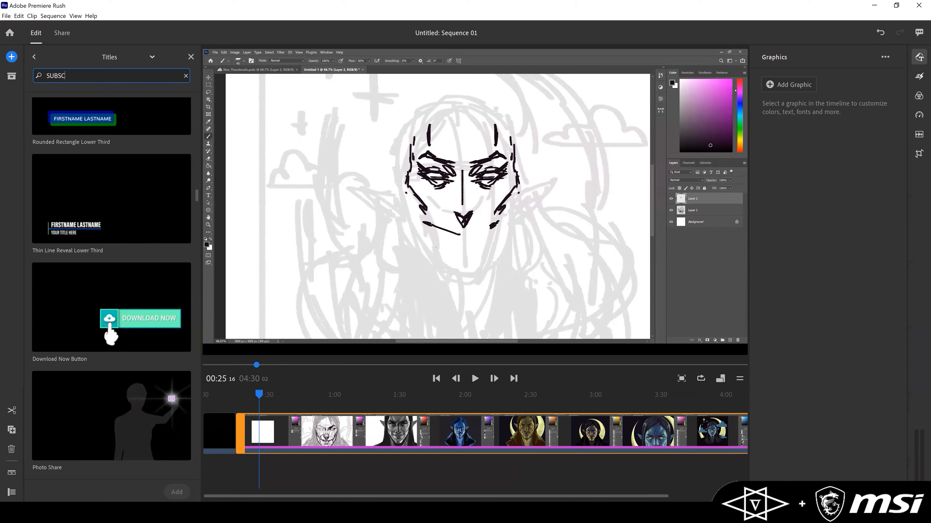
type("RIBE")
key("Return")
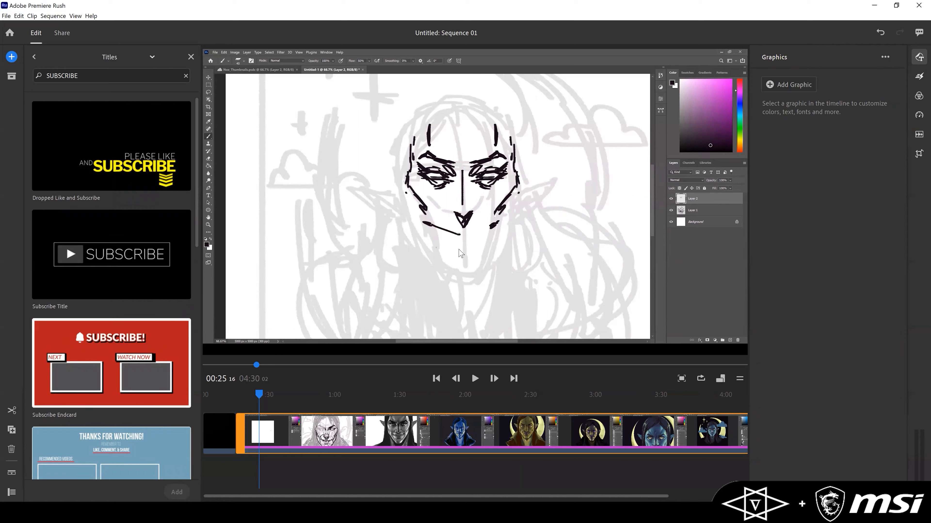
scroll(128, 199, "down", 10)
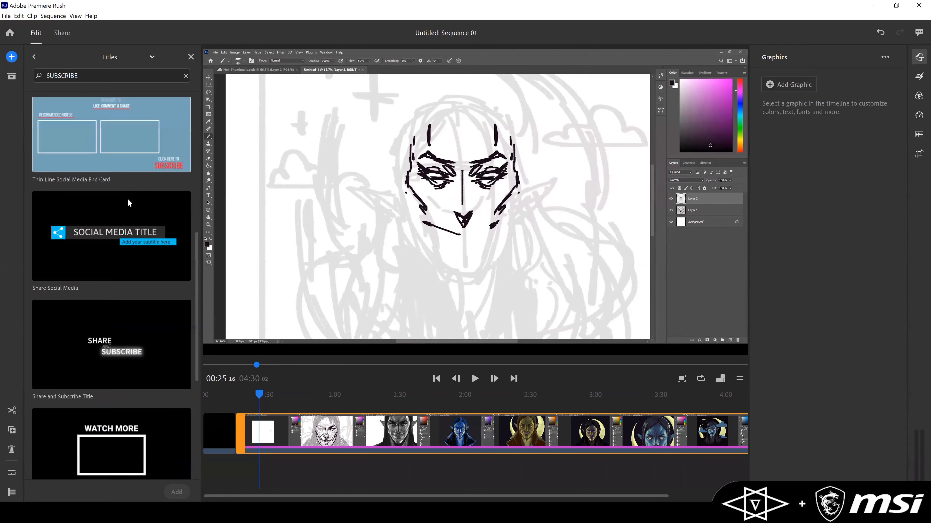
scroll(128, 199, "up", 5)
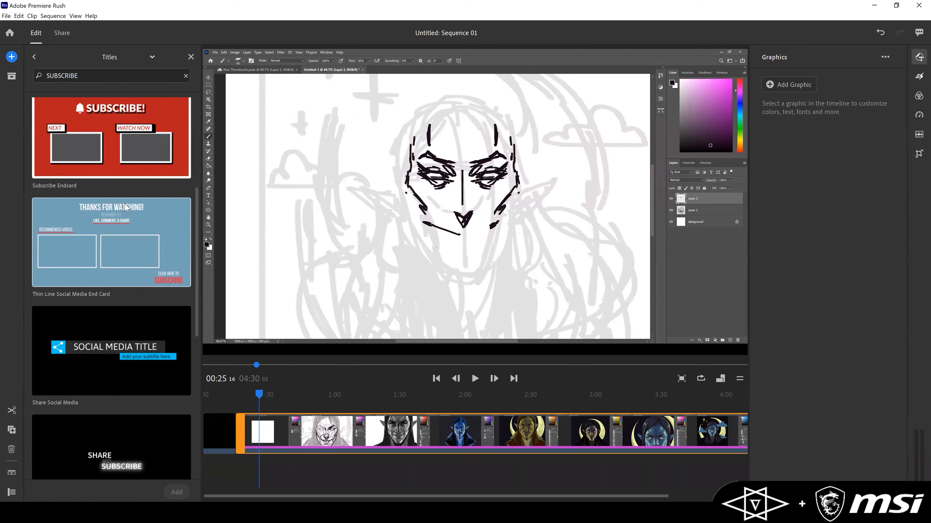
scroll(124, 207, "down", 3)
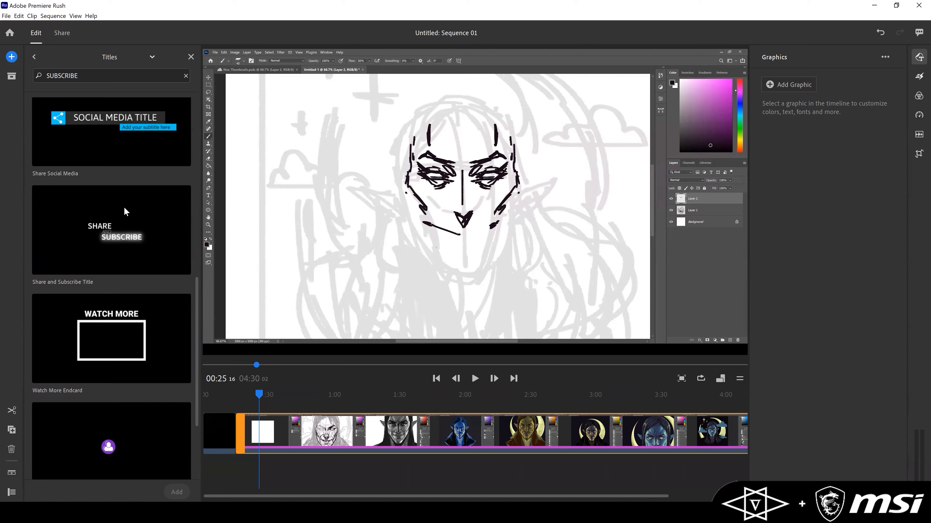
scroll(132, 210, "down", 2)
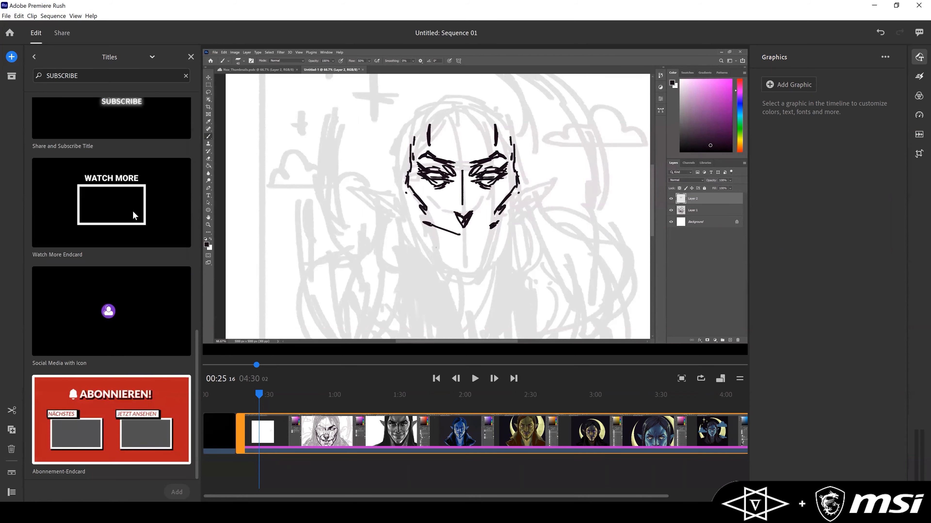
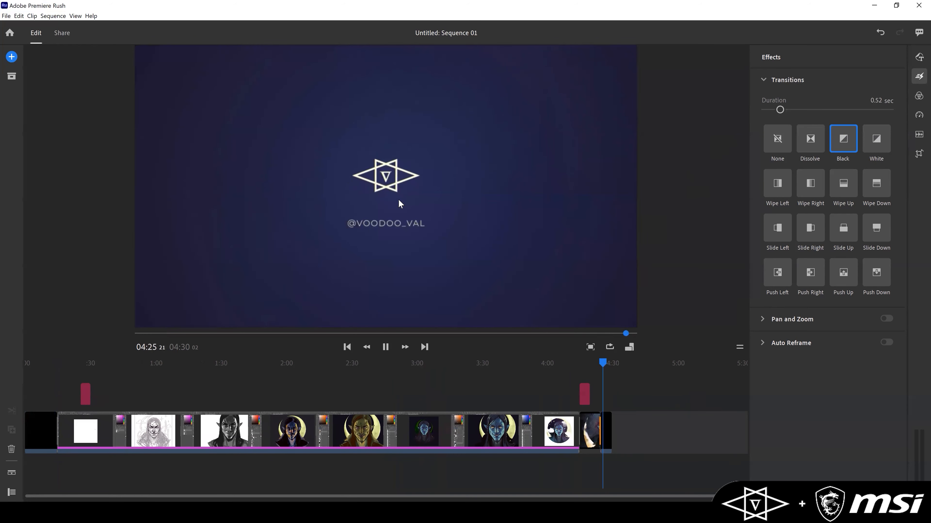
Play back the ending with the still image, subscribe title and closing clip, and return the playhead to about 04:01.
left_click_drag(604, 362, 592, 367)
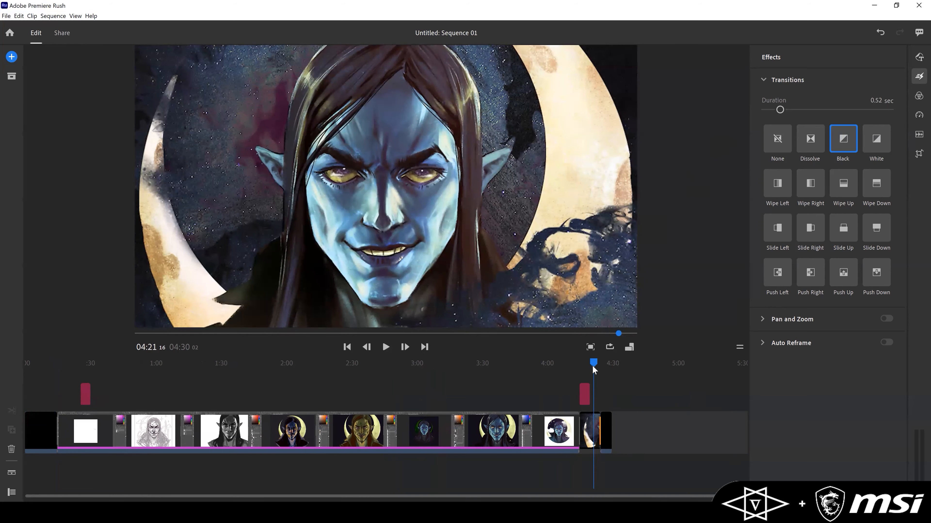
key("space")
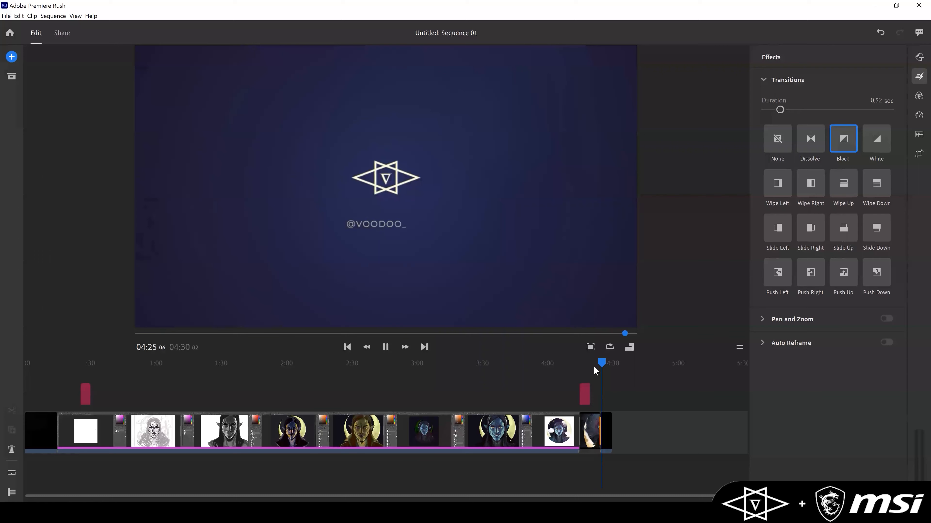
left_click_drag(597, 362, 574, 371)
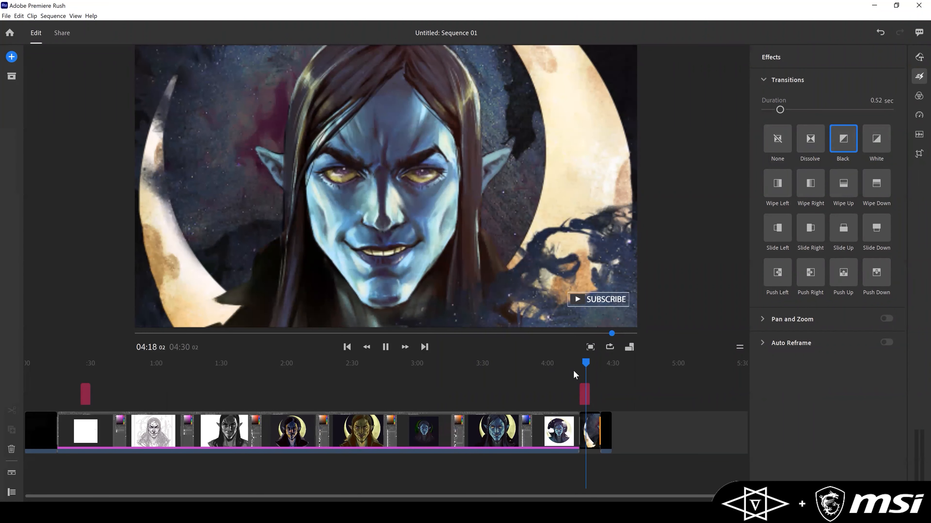
left_click_drag(590, 365, 548, 387)
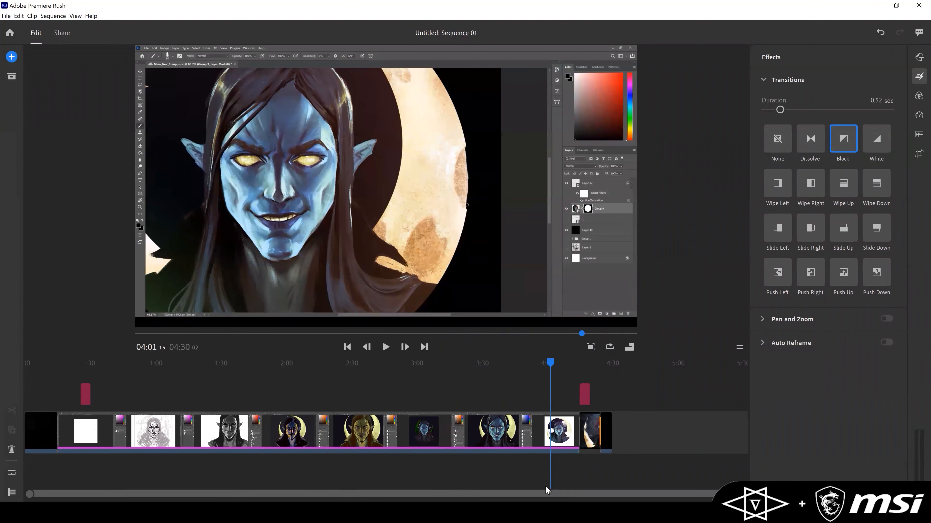
Trim the end of the timelapse clip by a few frames to finish at 04:14:21, just before the still image.
left_click_drag(29, 495, 327, 502)
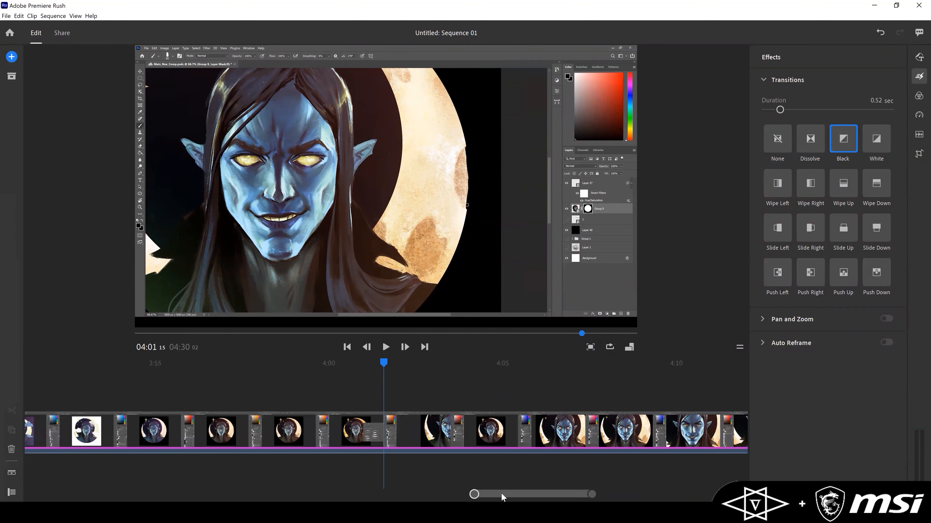
left_click_drag(510, 492, 530, 499)
left_click(476, 433)
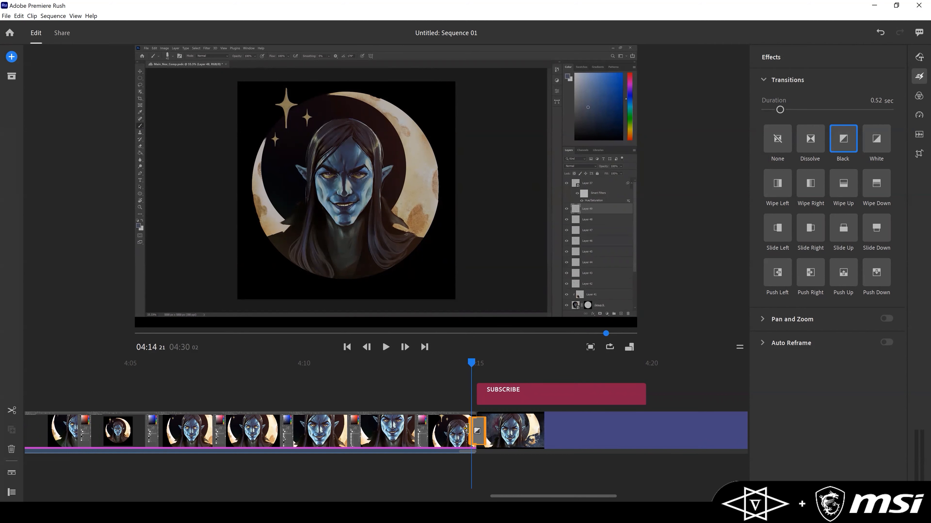
left_click_drag(466, 428, 462, 431)
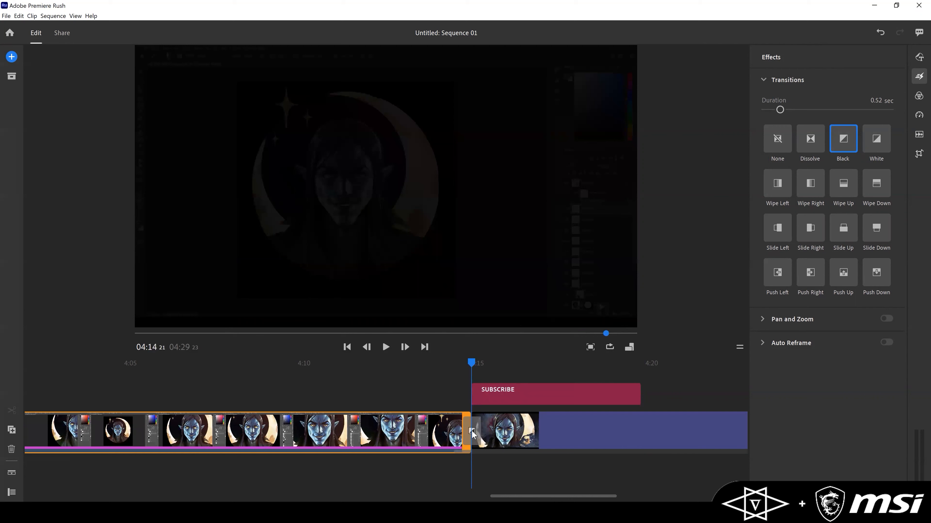
Lengthen the Black transition between the timelapse and the still image to 1.40 seconds, and play it back.
left_click(471, 432)
left_click_drag(472, 430, 453, 432)
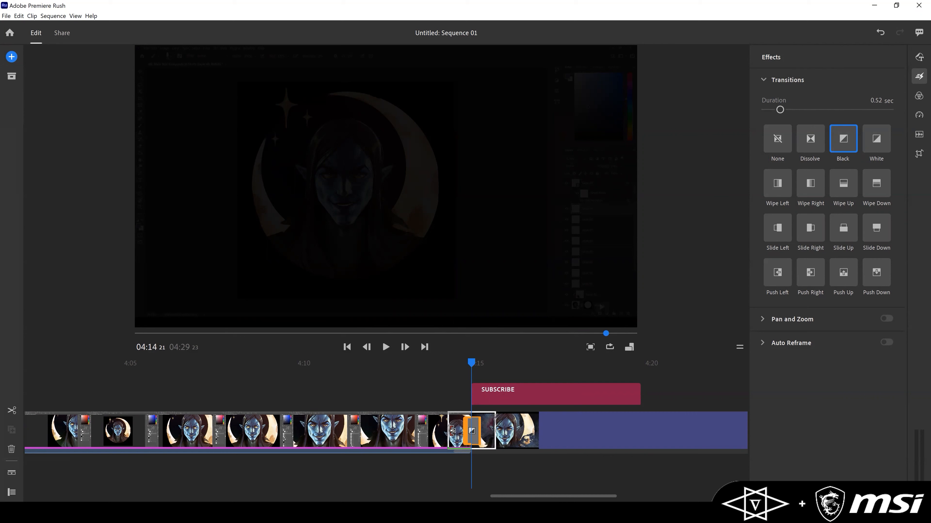
left_click_drag(453, 431, 452, 432)
left_click_drag(471, 364, 210, 365)
left_click(385, 347)
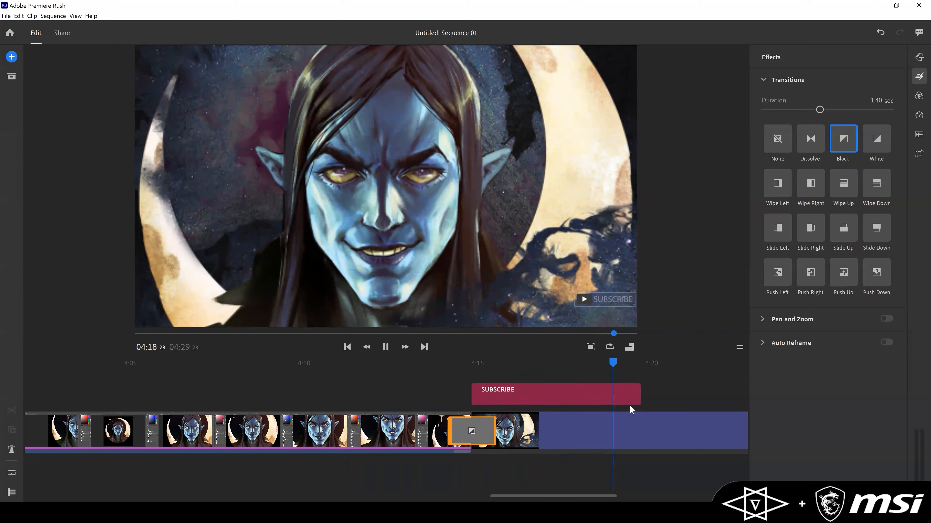
left_click(388, 347)
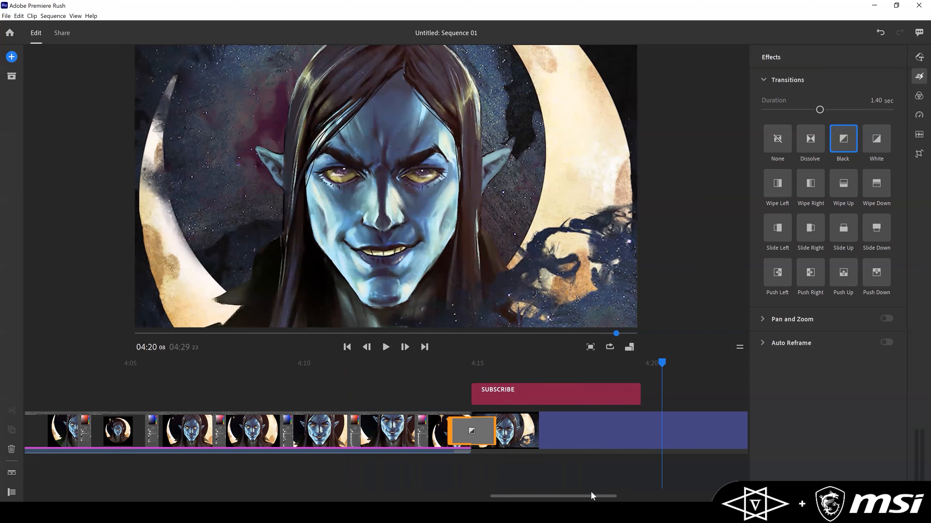
Undo the last transition change and move the playhead to about 04:03 on the full timeline.
left_click_drag(613, 494, 920, 461)
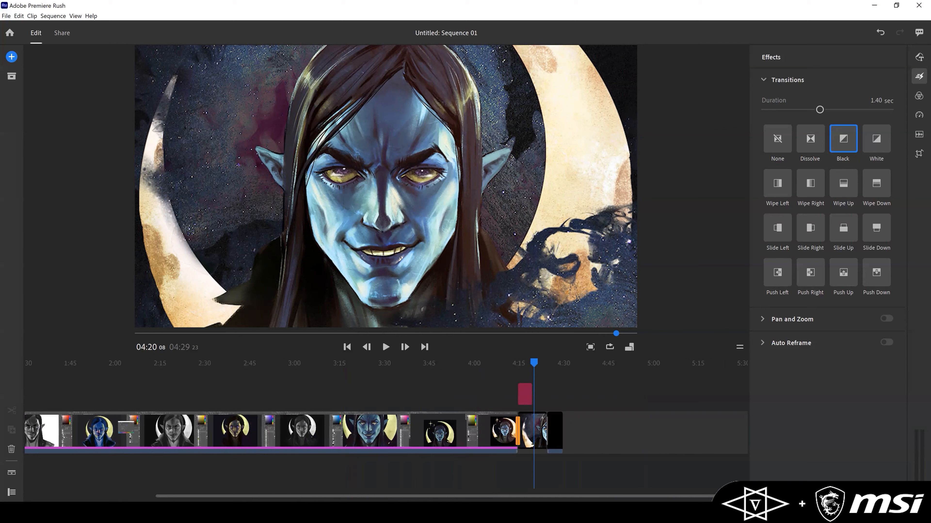
left_click(31, 499)
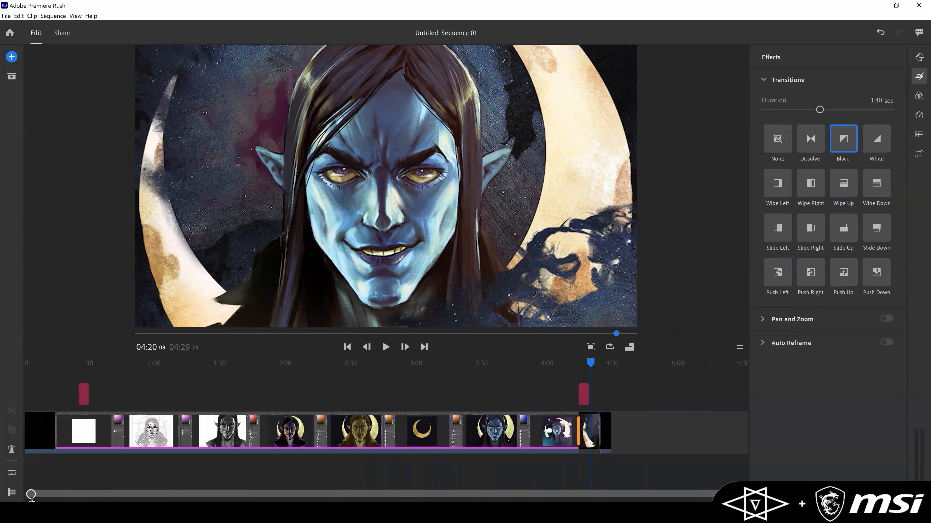
key("ctrl+z")
left_click_drag(593, 364, 555, 364)
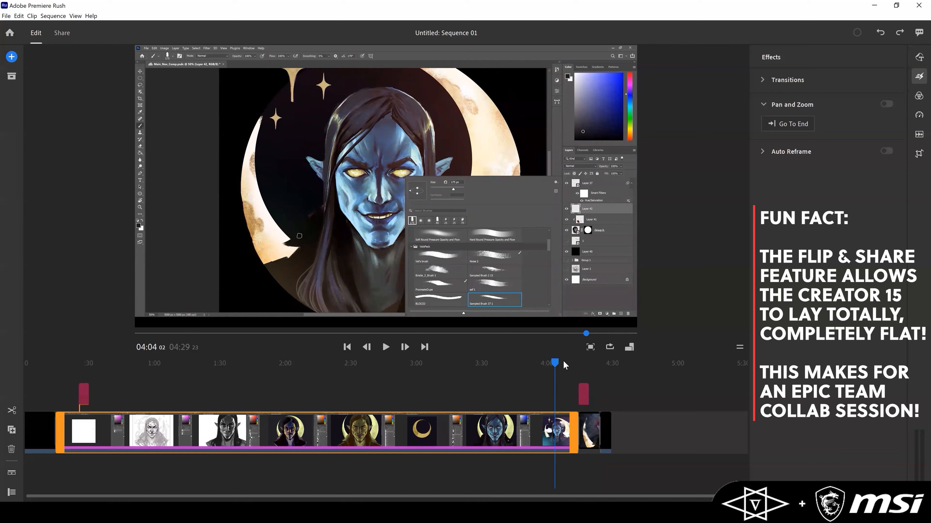
left_click_drag(552, 363, 555, 362)
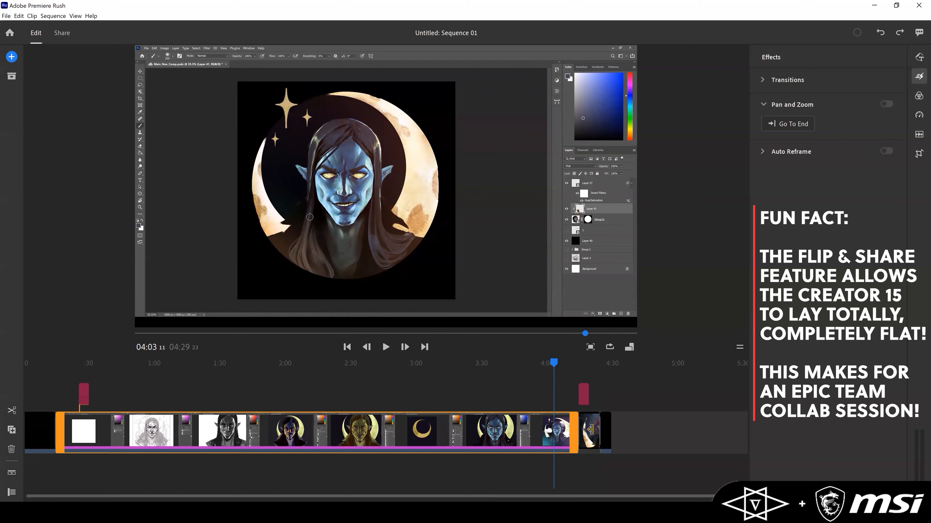
Enable Pan and Zoom on the still image with its default Start and End frames, and play it back from about 04:12.
left_click(590, 430)
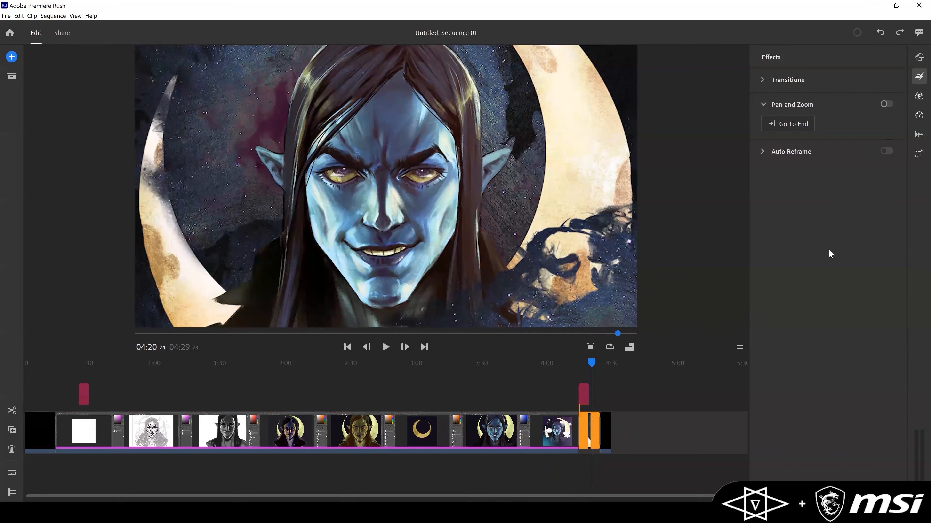
left_click(885, 105)
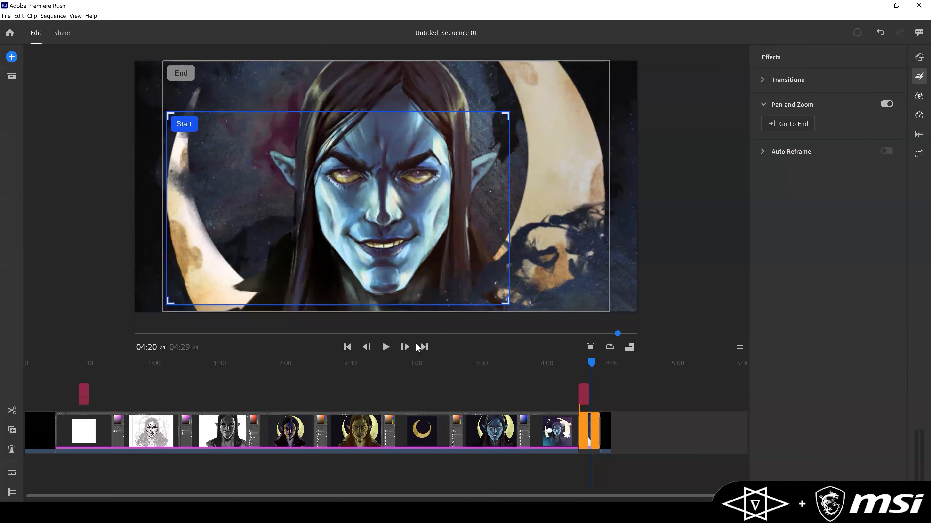
key("Left")
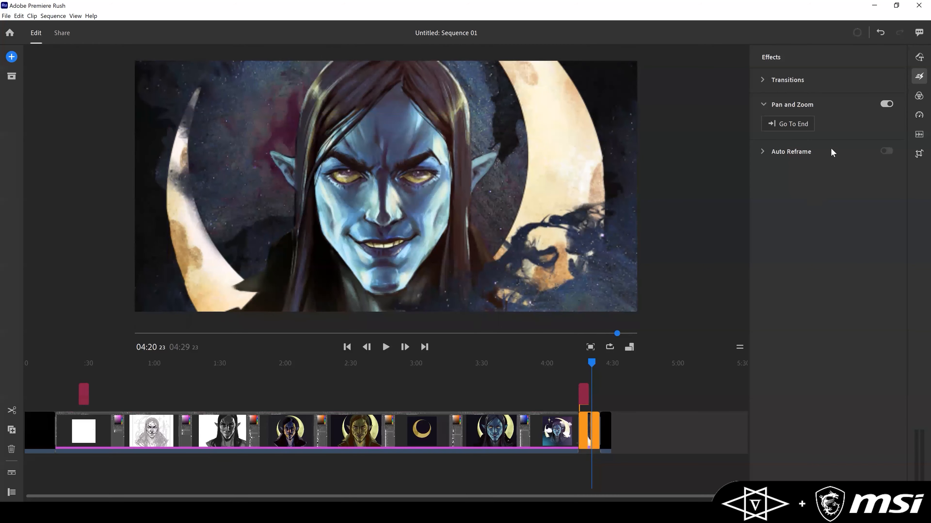
left_click(884, 105)
left_click(884, 105)
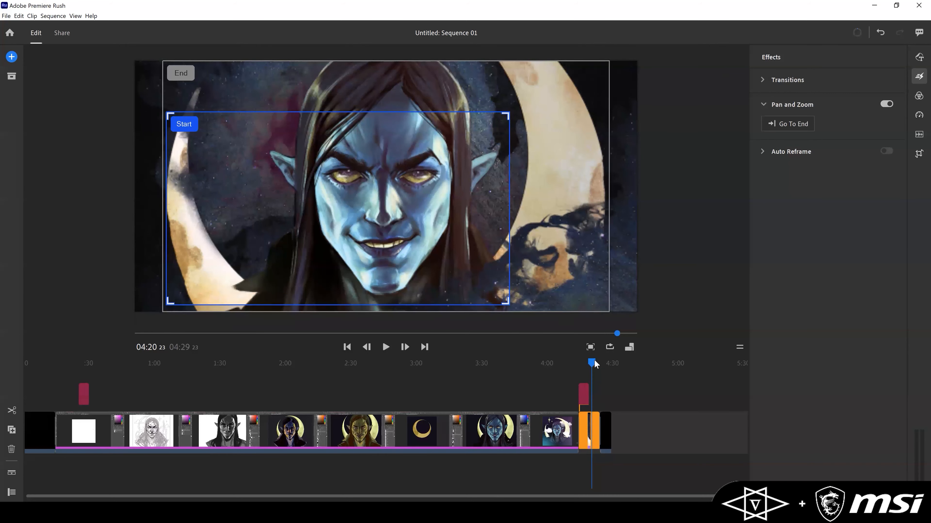
left_click_drag(594, 362, 576, 366)
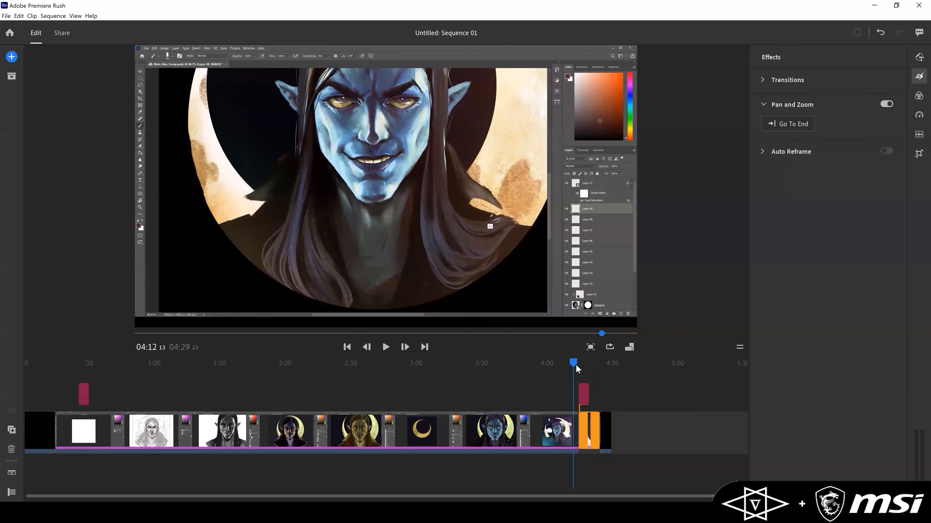
key("space")
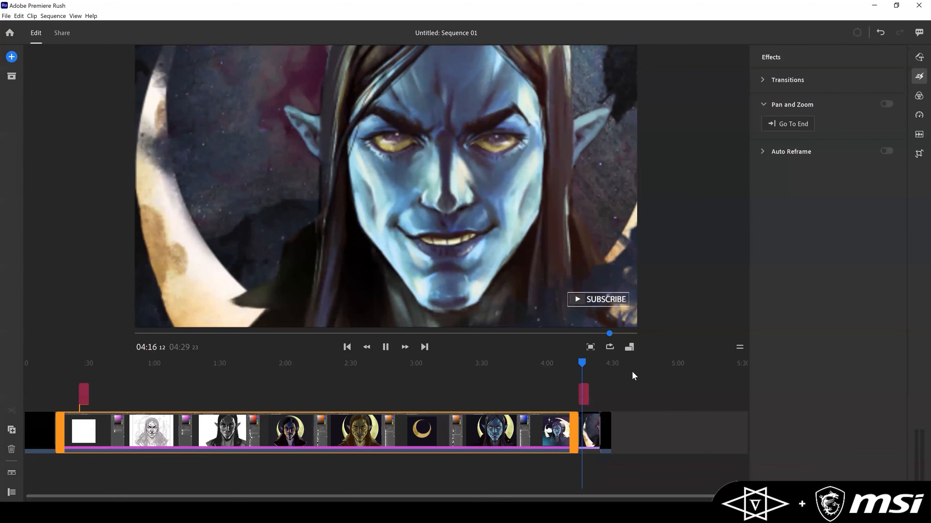
Move the first Subscribe title to the start of the timelapse at about 00:15 and play it back.
mouse_move(586, 363)
left_mouse_down()
mouse_move(601, 363)
mouse_move(552, 374)
mouse_move(605, 383)
mouse_move(547, 381)
left_mouse_up()
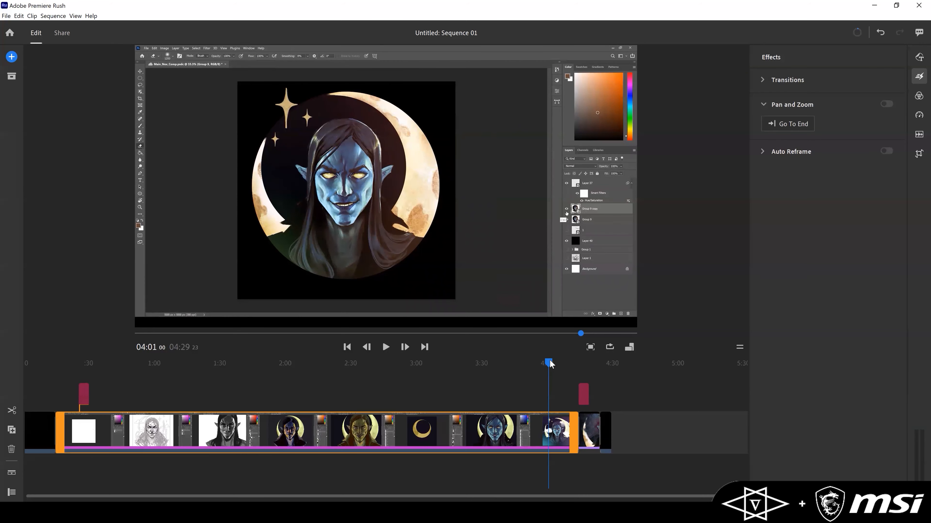
mouse_move(395, 371)
left_mouse_down()
mouse_move(40, 380)
mouse_move(157, 394)
mouse_move(91, 396)
left_mouse_up()
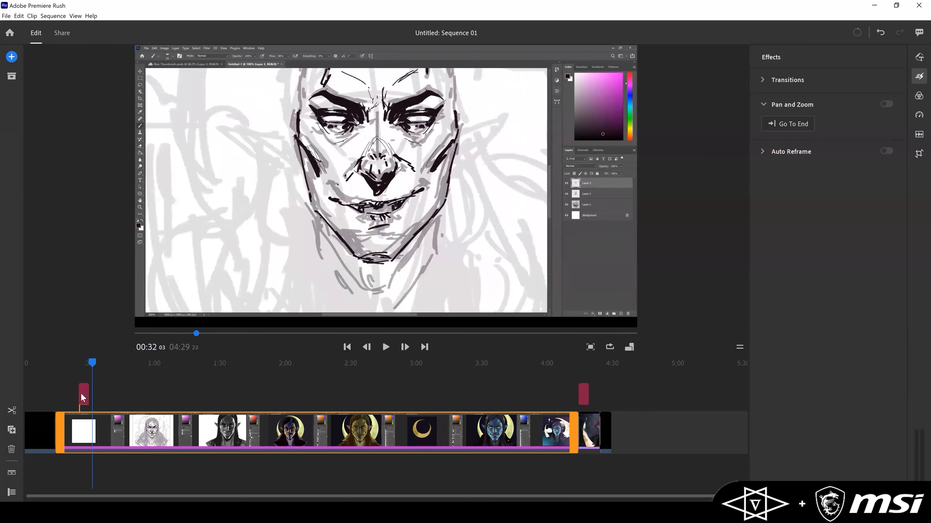
left_click(87, 398)
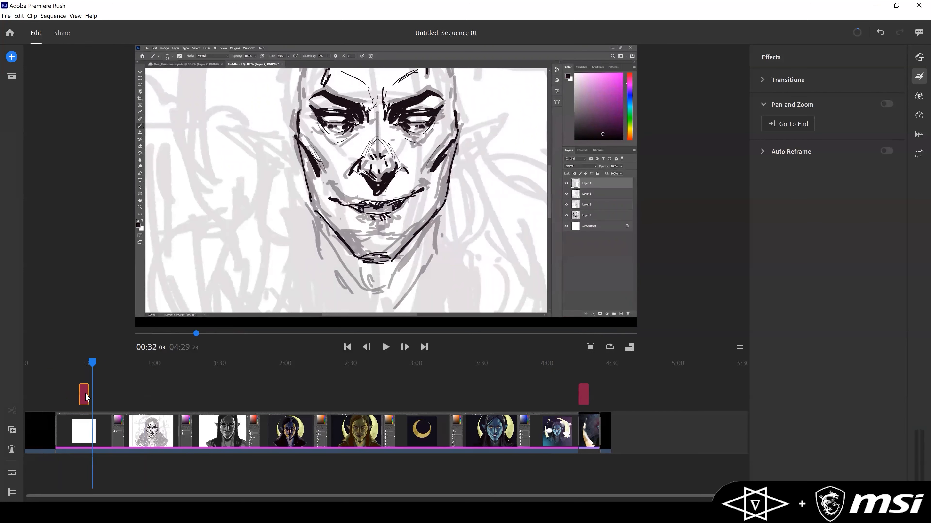
left_click_drag(86, 398, 67, 395)
left_click_drag(90, 363, 53, 370)
key("space")
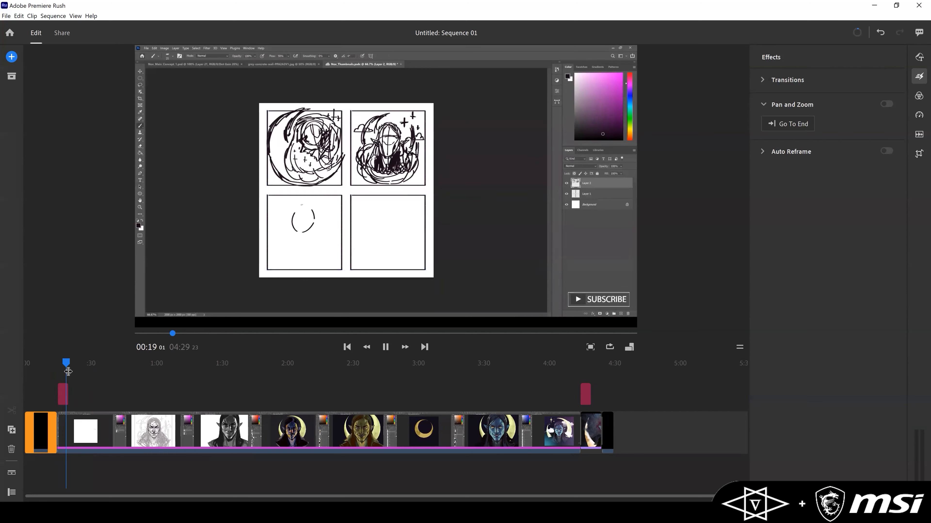
Add the Clean & Fast title graphic above the timelapse at 00:21:03 and play it back.
left_click(71, 366)
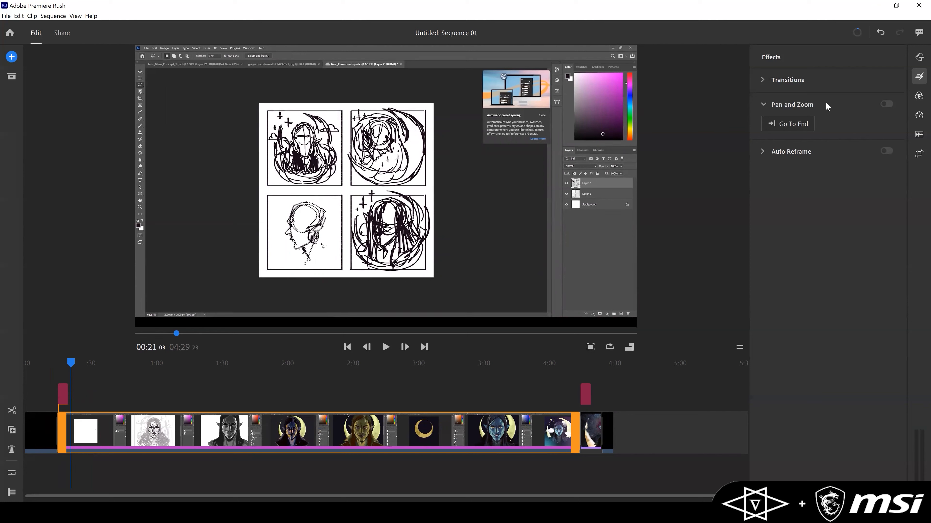
left_click(918, 58)
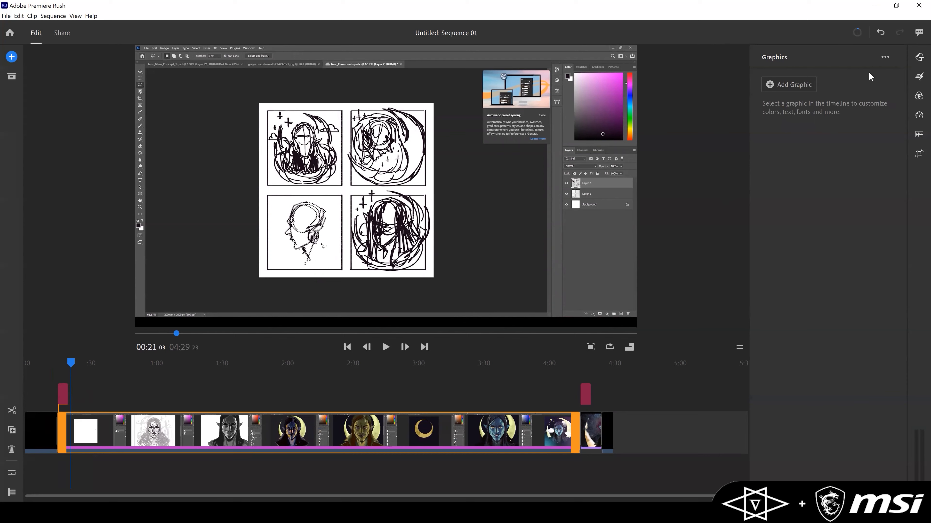
left_click(799, 85)
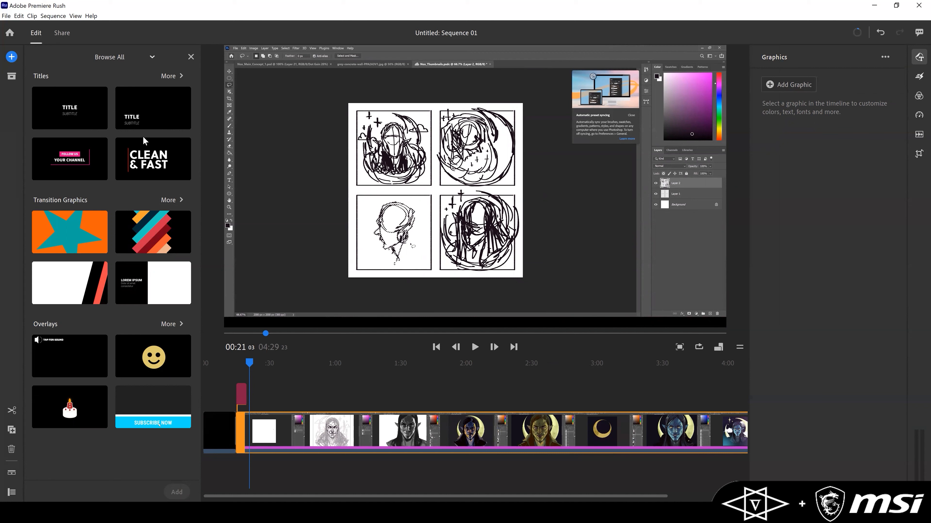
double_click(147, 166)
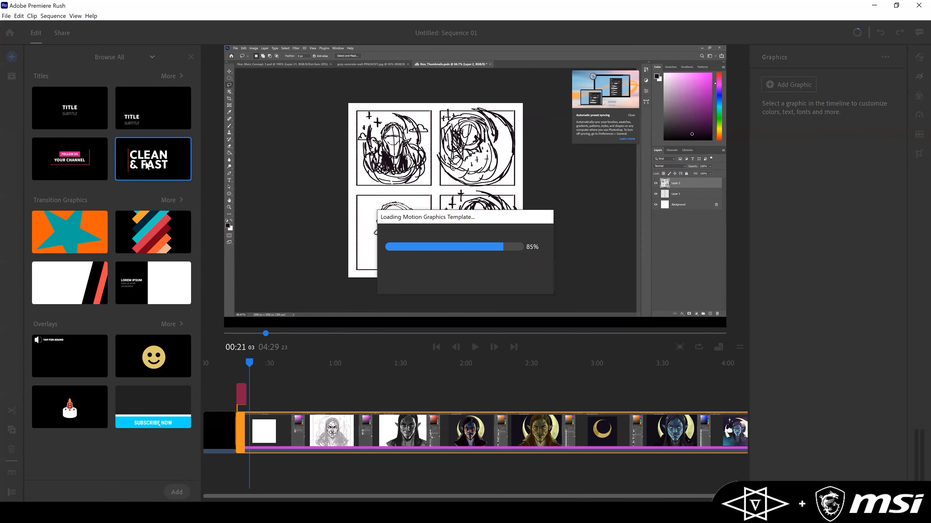
left_click(475, 347)
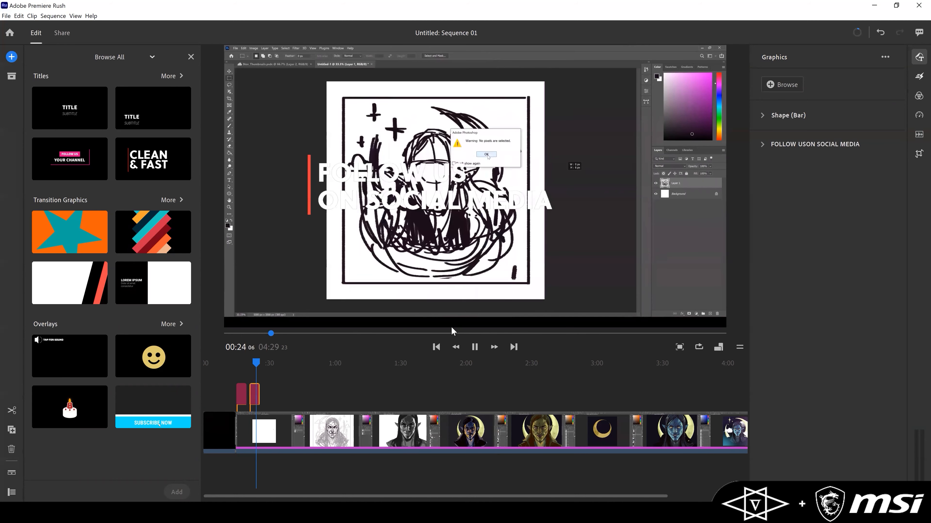
Scale down the FOLLOW US ON SOCIAL MEDIA title and place it in the upper-left corner of the frame.
left_click(244, 360)
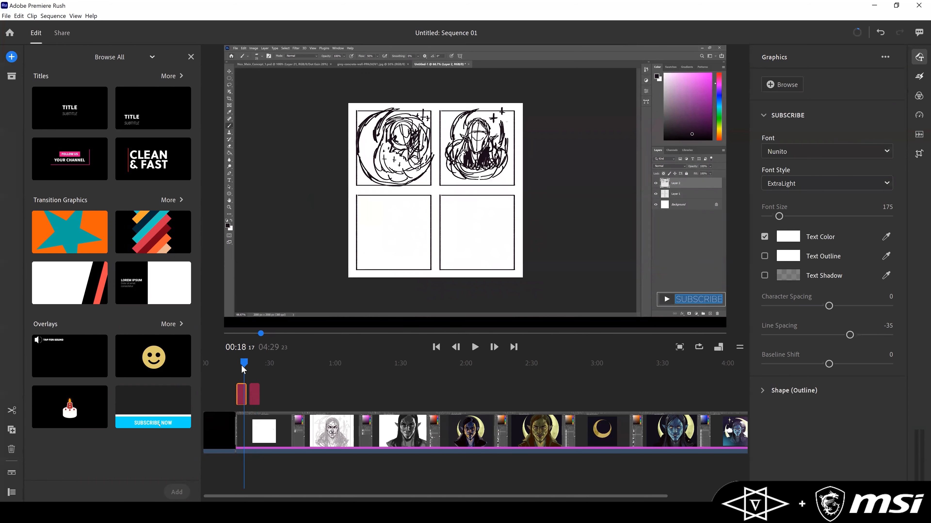
left_click(255, 366)
left_click(257, 392)
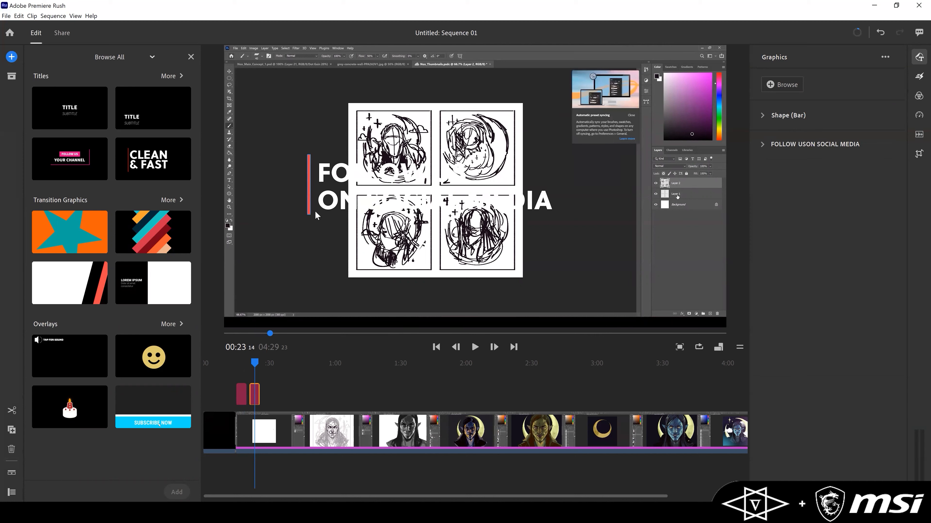
left_click_drag(223, 45, 315, 127)
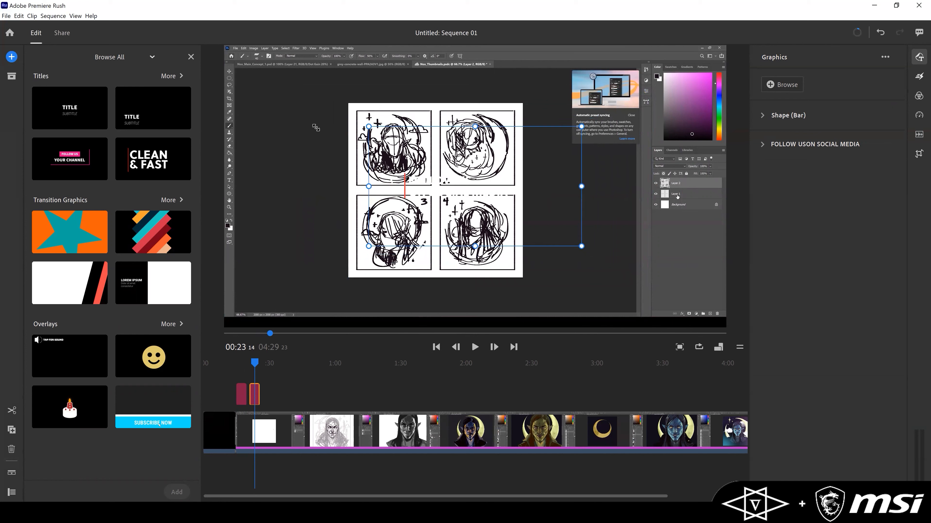
left_click_drag(462, 184, 298, 84)
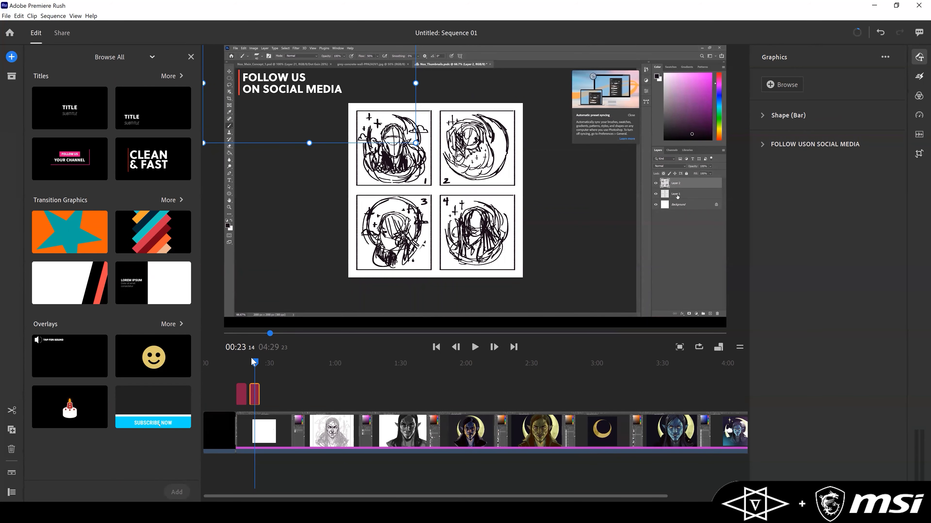
left_click_drag(253, 361, 250, 364)
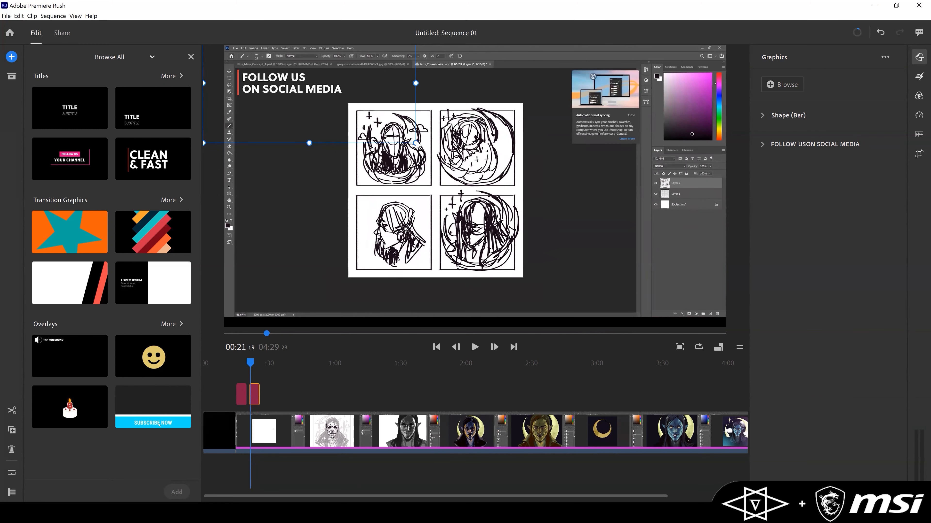
left_click_drag(416, 143, 397, 133)
left_click_drag(374, 89, 328, 82)
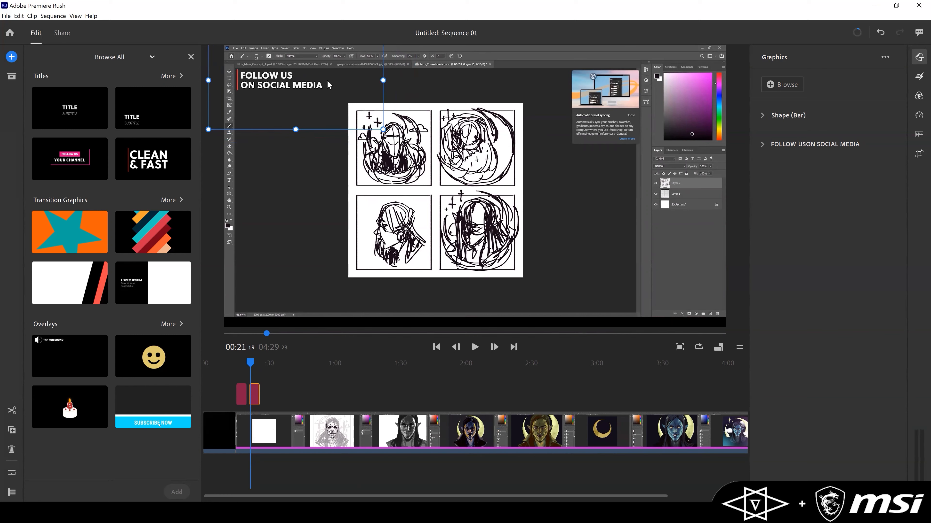
Trim the end of the FOLLOW US title to 00:24:20, just before the close-up sketch, and play it back from about 00:21.
left_click(252, 363)
left_click_drag(255, 363, 259, 364)
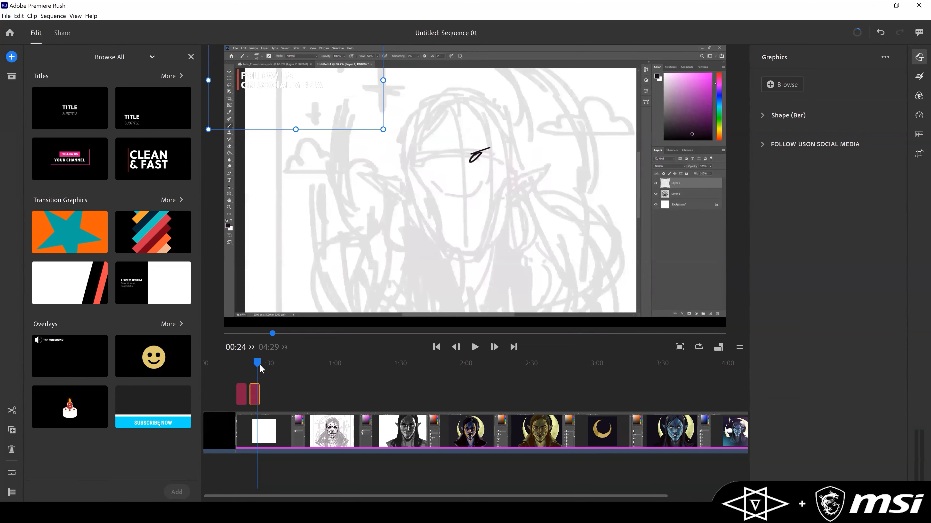
left_click(455, 347)
left_click(456, 347)
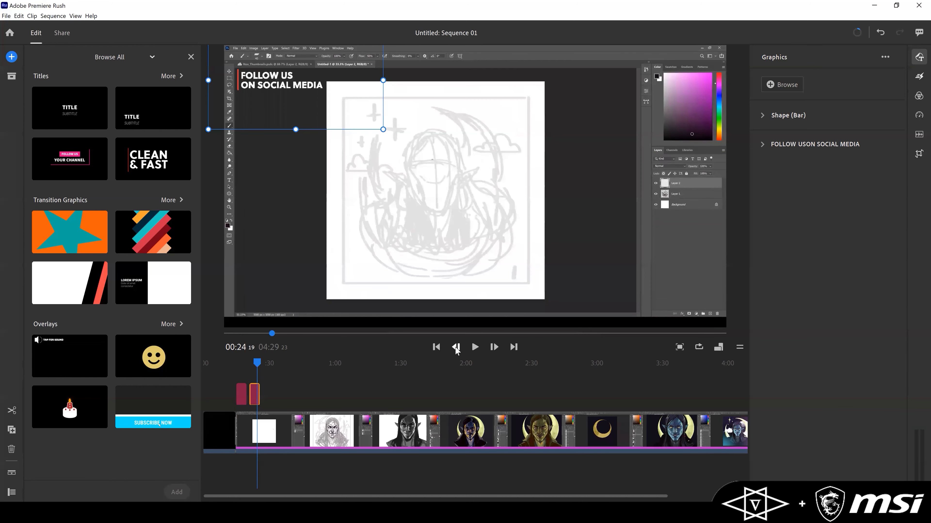
left_click(494, 348)
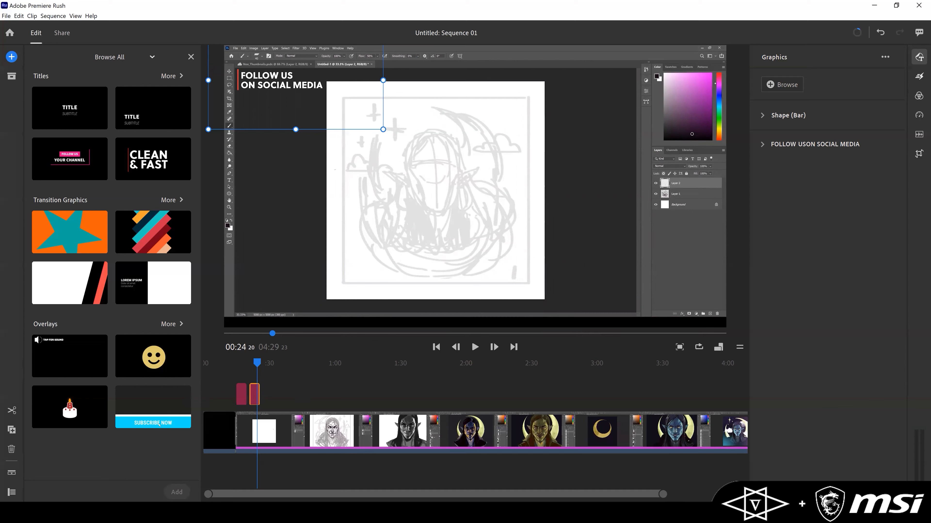
left_click_drag(662, 496, 371, 497)
left_click_drag(490, 393, 472, 395)
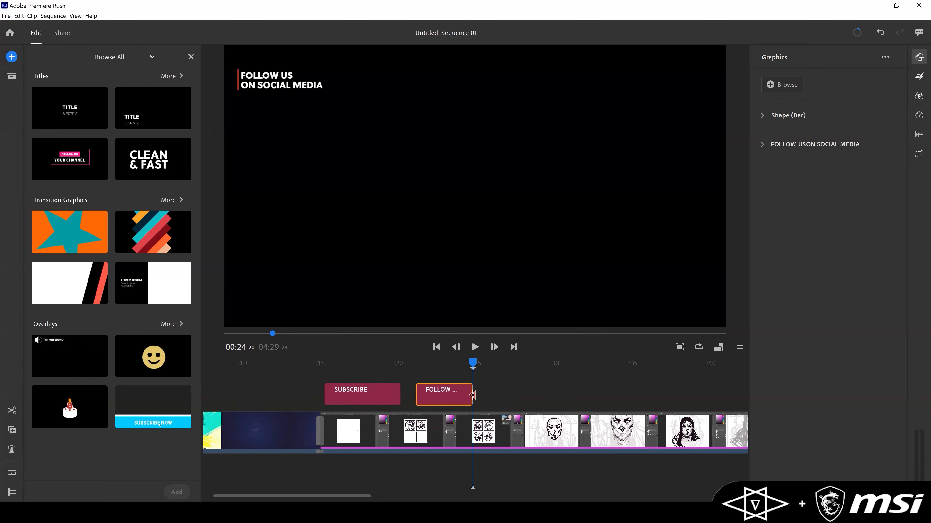
left_click_drag(473, 363, 416, 363)
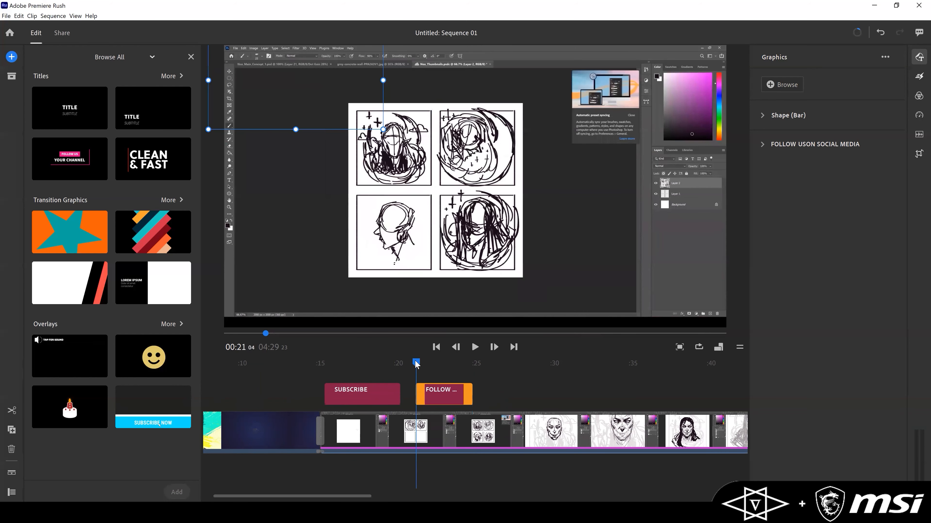
left_click(474, 347)
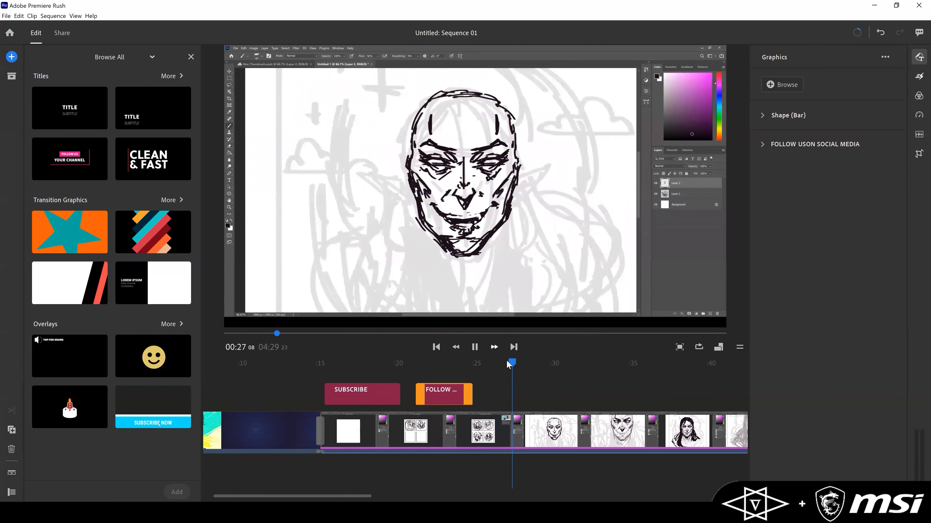
left_click(474, 347)
Replace the title's text with "STAGE 1:" and "SKETCHING & CONCEPTING" on two lines, and play it back from 00:21:03.
left_click_drag(524, 364, 445, 365)
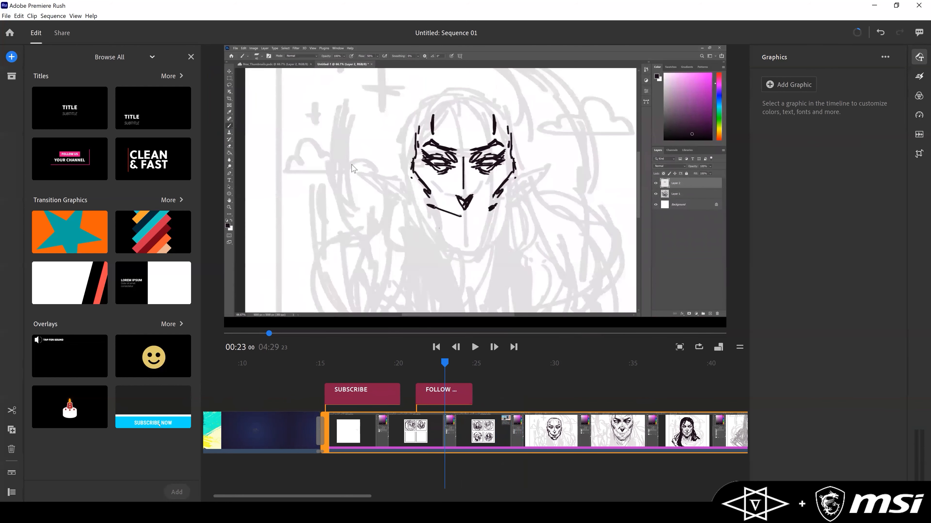
left_click(455, 402)
double_click(273, 85)
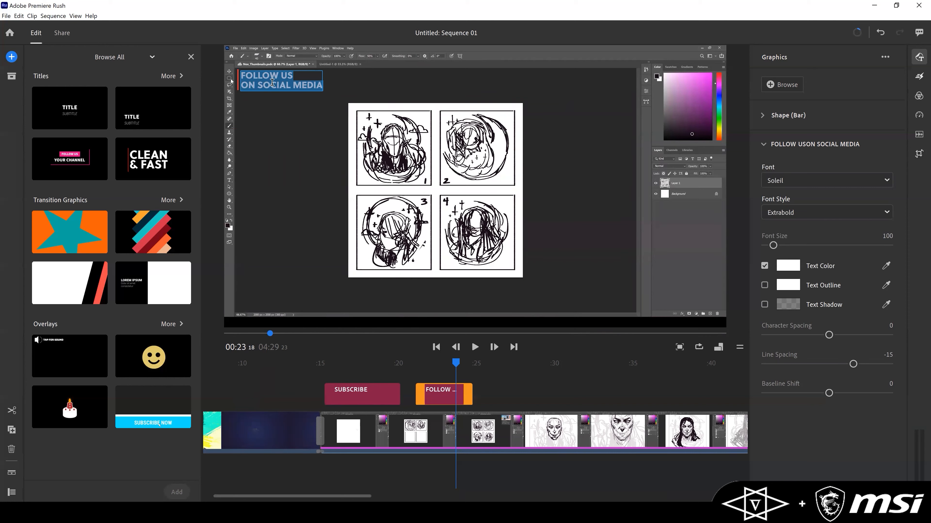
type("STA")
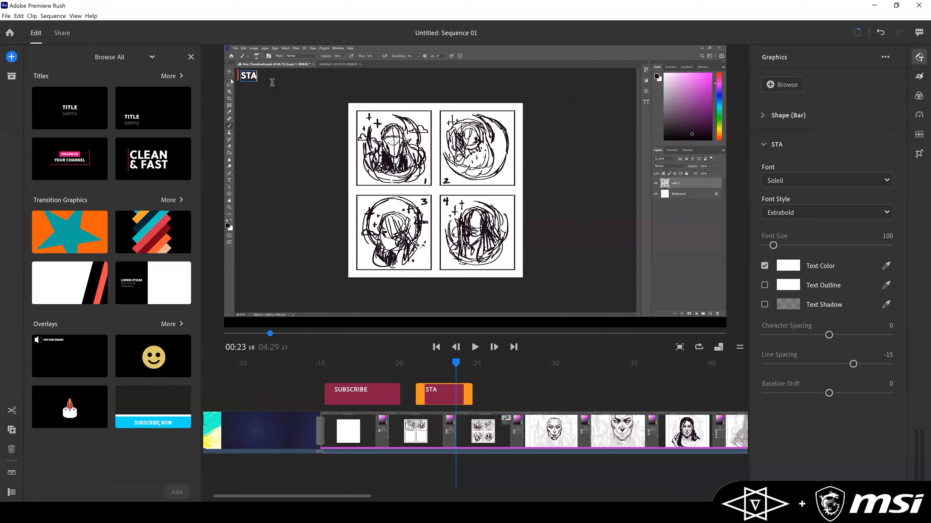
type("GE 1:")
key("Return")
type("SKETCHING 7")
key("BackSpace")
key("BackSpace")
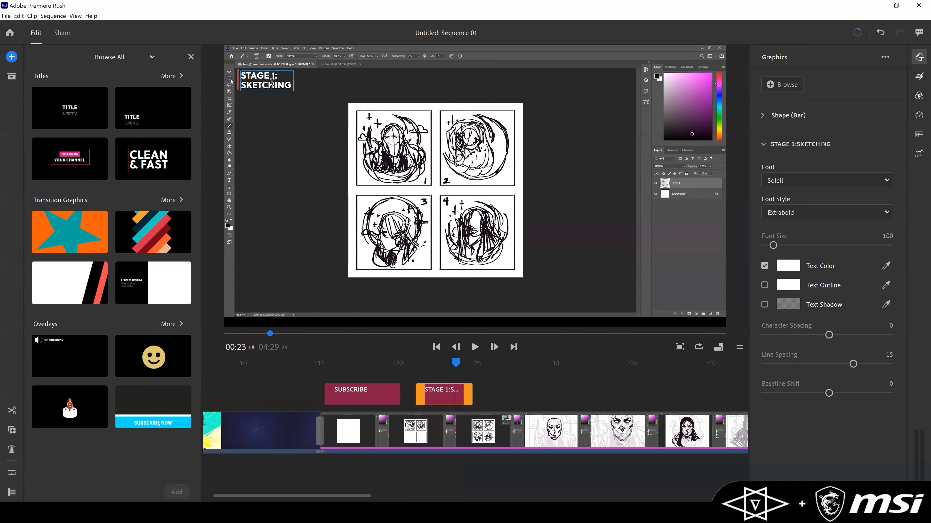
type("& CONCEPTING")
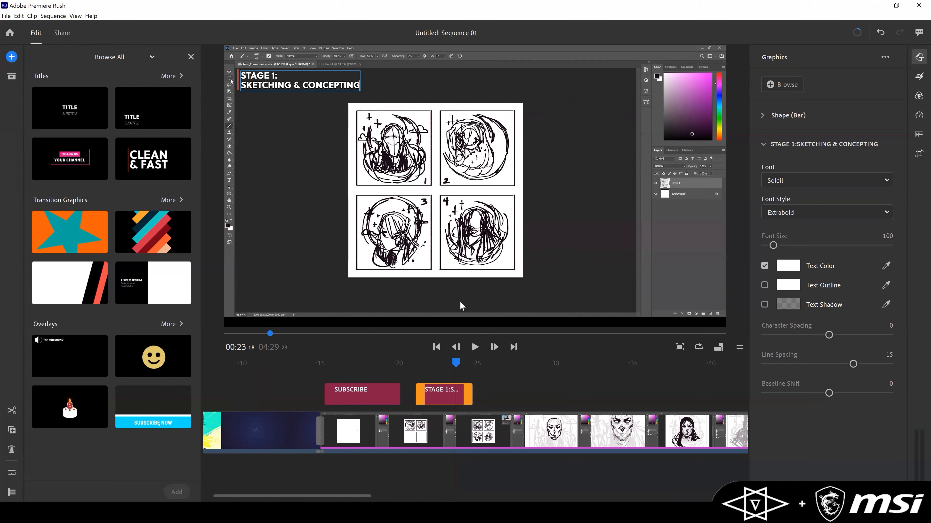
left_click(421, 366)
left_click_drag(421, 366, 415, 366)
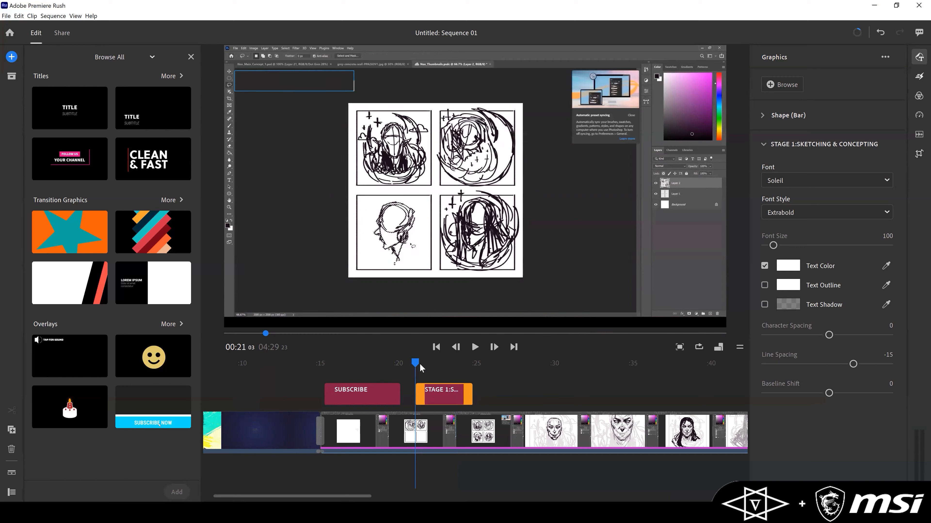
left_click(475, 347)
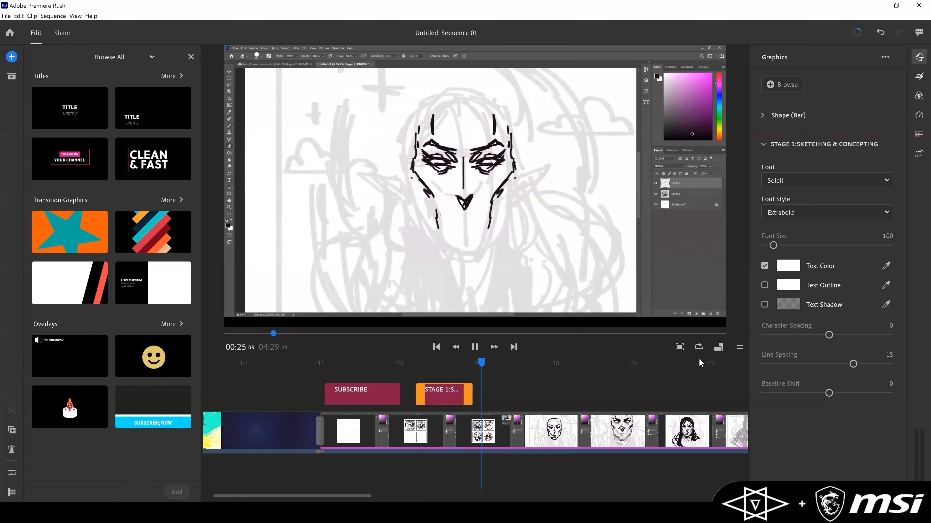
key("space")
Shorten the second line of the STAGE 1 title to "SKETCHING".
mouse_move(438, 361)
left_mouse_down()
mouse_move(414, 362)
mouse_move(457, 370)
mouse_move(414, 365)
mouse_move(437, 368)
left_mouse_up()
double_click(303, 85)
key("BackSpace")
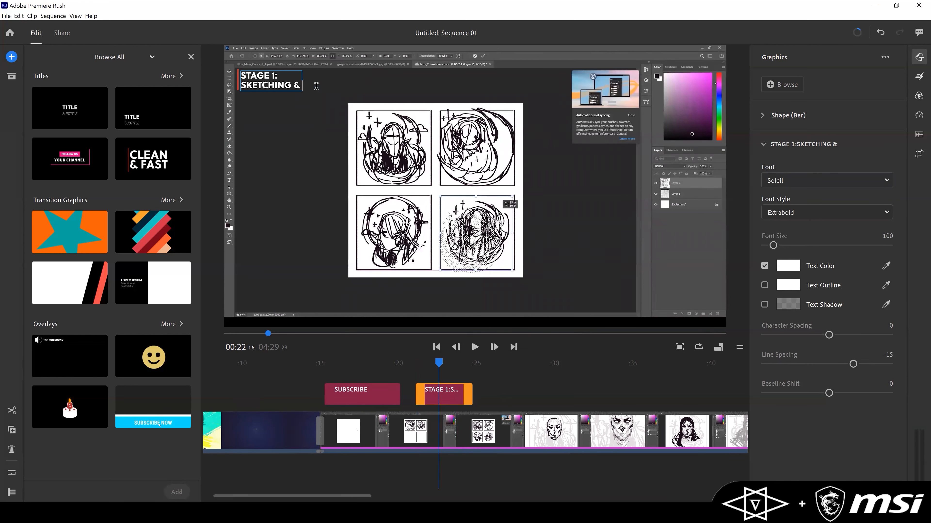
key("BackSpace")
key("BackSpace")
key("BackSpace")
type("NG")
mouse_move(441, 367)
left_mouse_down()
mouse_move(468, 364)
mouse_move(432, 367)
left_mouse_up()
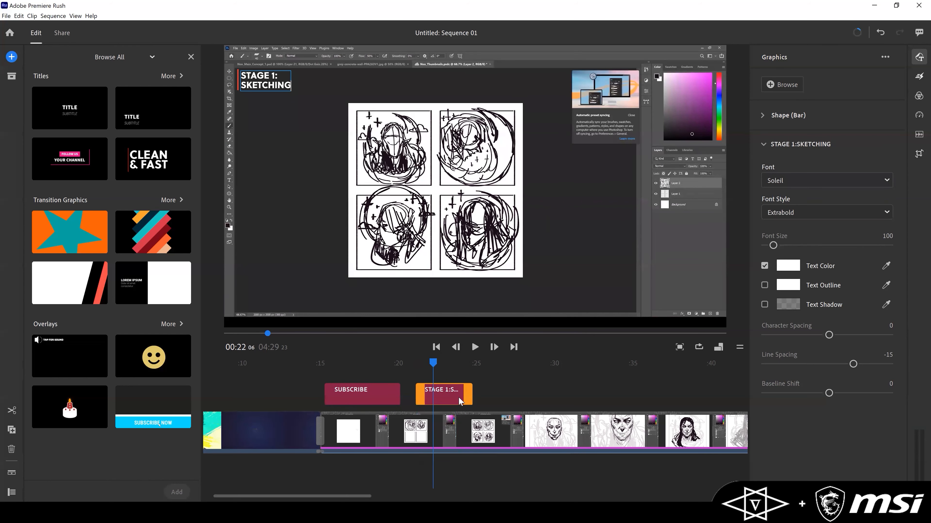
Duplicate the STAGE 1 title and place the copy above the timelapse at about 01:02, with the full timeline in view.
mouse_move(370, 496)
left_click_drag(366, 495, 417, 494)
left_click_drag(501, 482, 660, 495)
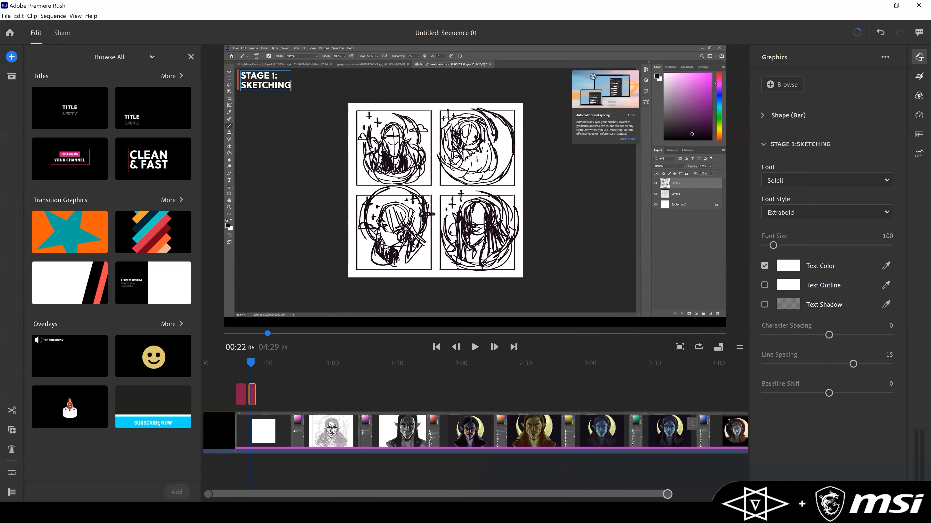
left_click_drag(668, 494, 740, 494)
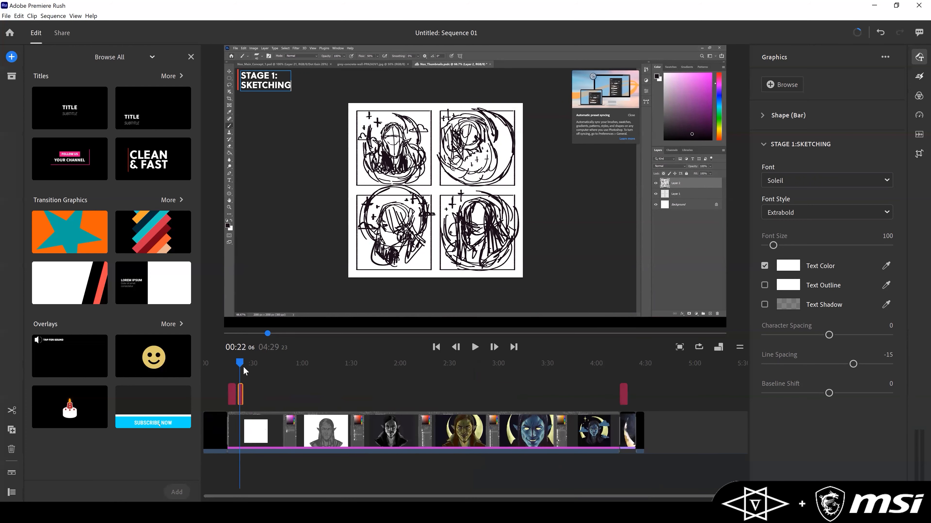
mouse_move(254, 364)
left_mouse_down()
mouse_move(356, 382)
mouse_move(287, 399)
left_mouse_up()
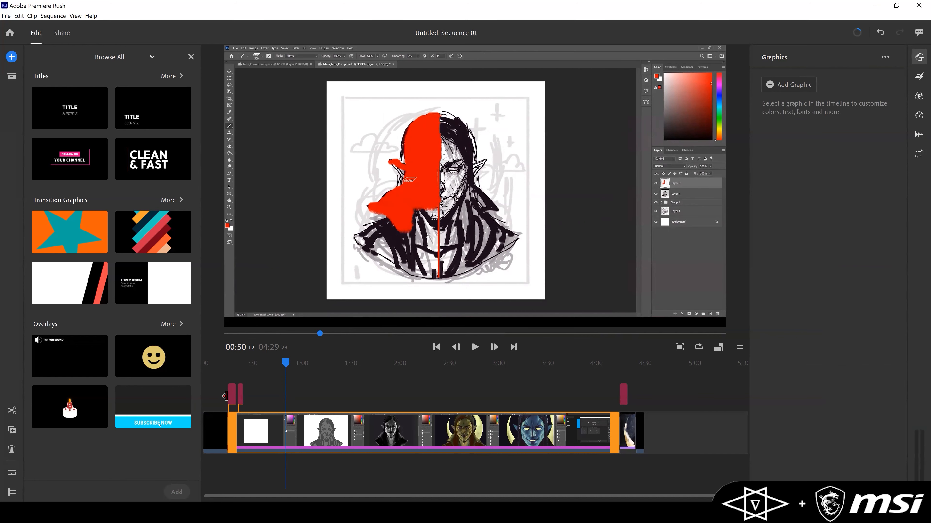
left_click(240, 396)
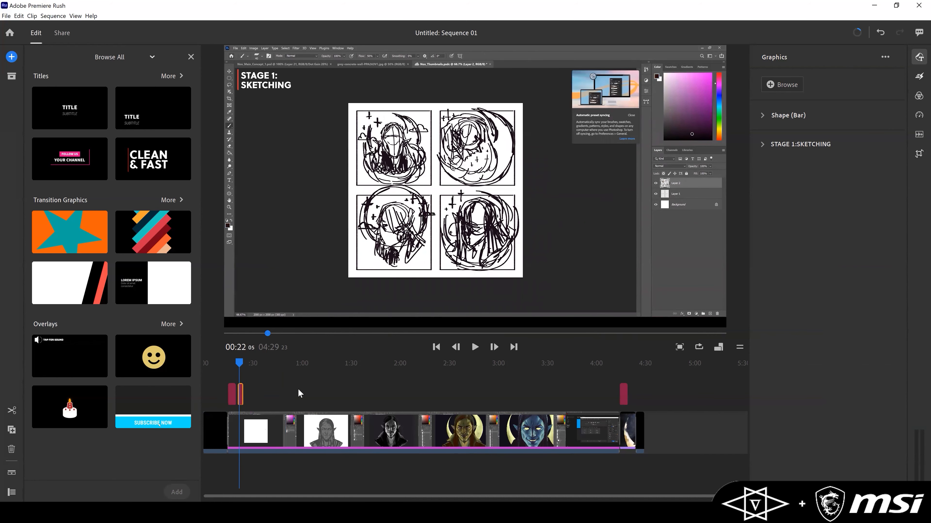
left_click_drag(240, 395, 308, 392)
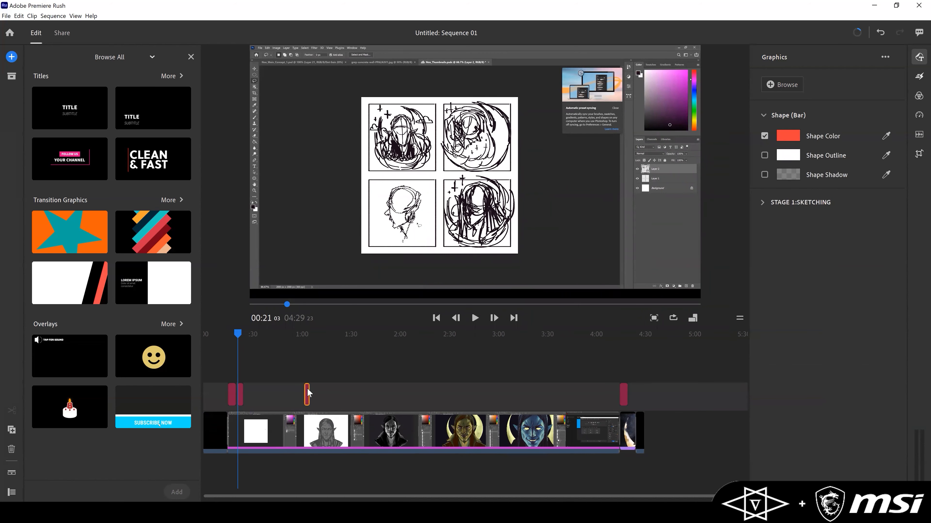
Play the timelapse from 00:51 and move the duplicated STAGE 1 title to about 00:55, where shading of the portrait begins.
mouse_move(261, 367)
left_mouse_down()
mouse_move(300, 373)
mouse_move(287, 368)
left_mouse_up()
left_click(312, 397)
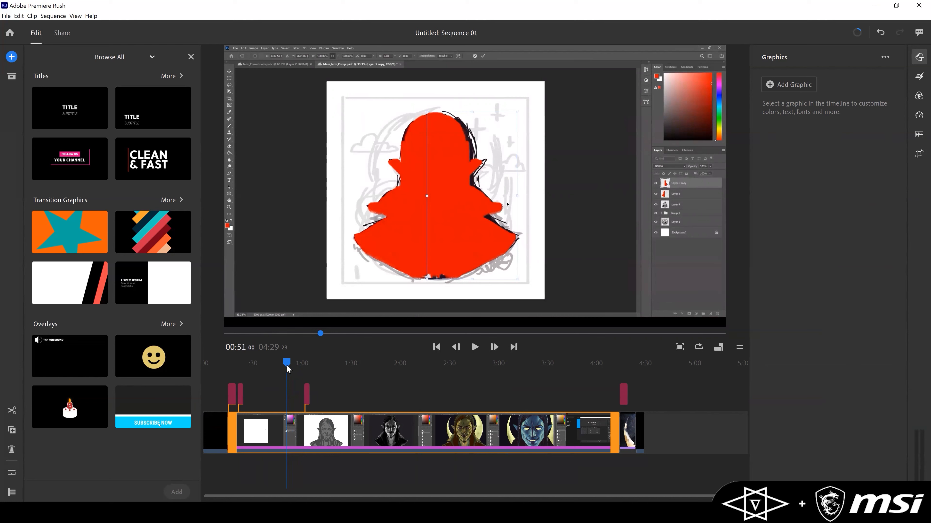
left_click_drag(307, 395, 291, 392)
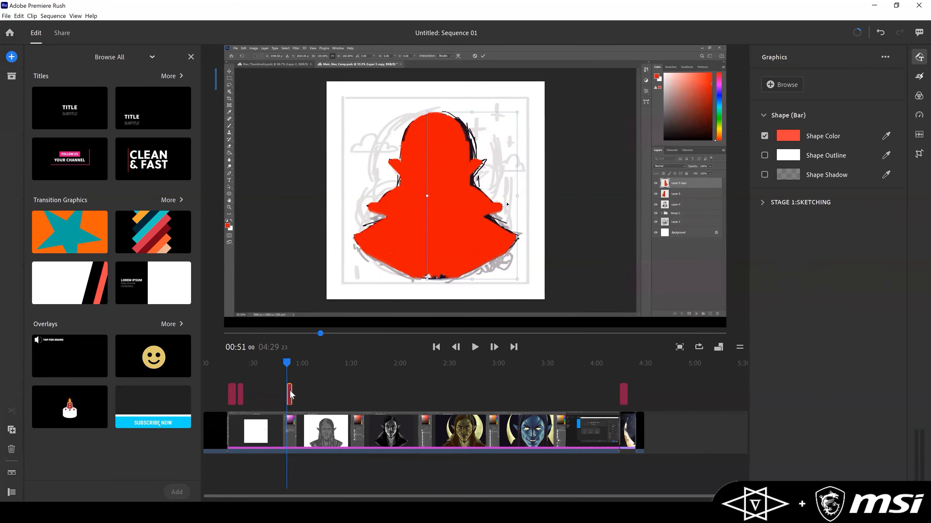
left_click(475, 348)
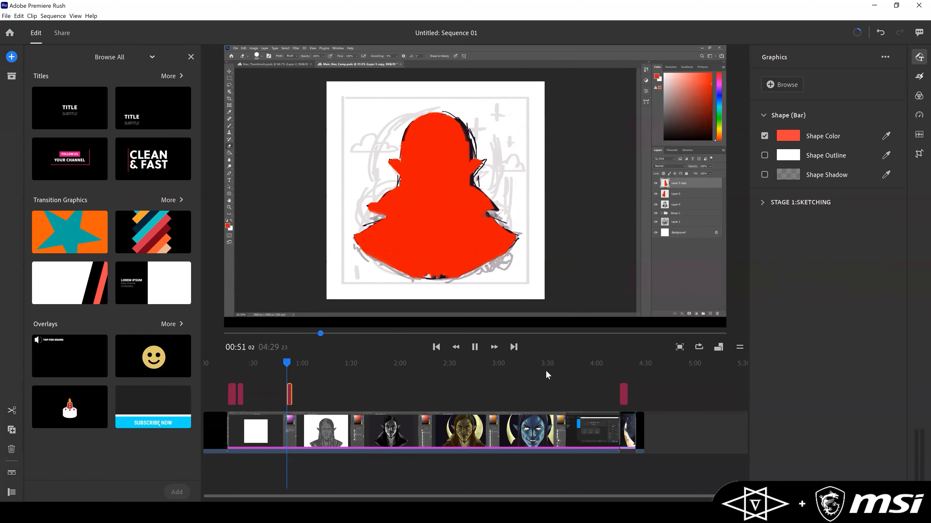
left_click(474, 347)
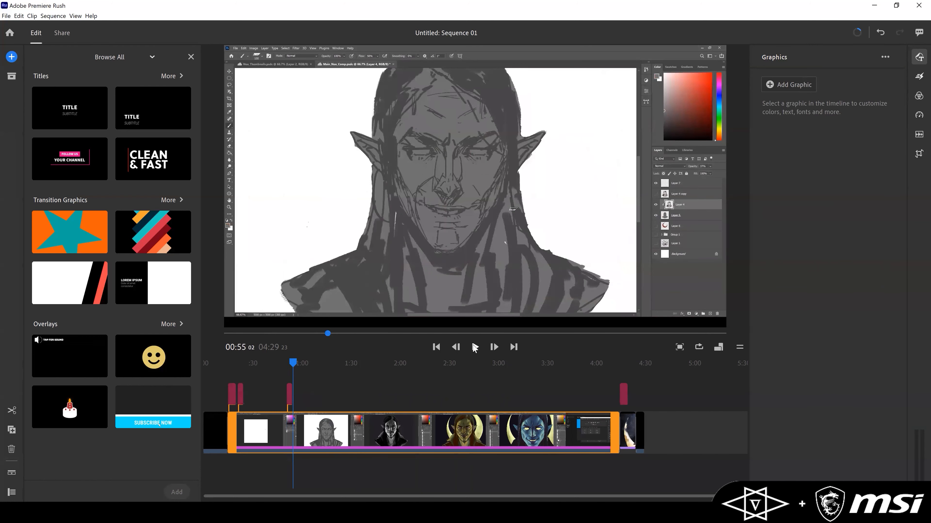
left_click(289, 393)
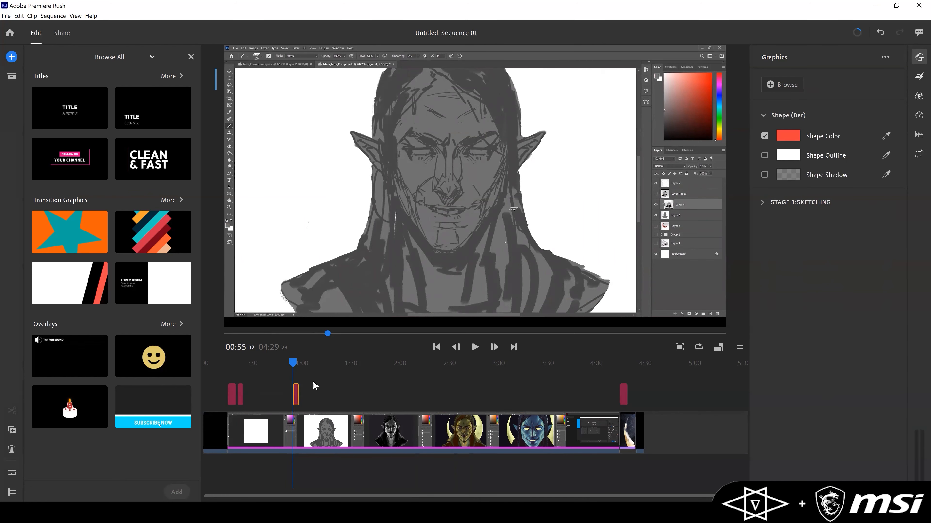
left_click_drag(293, 368, 296, 368)
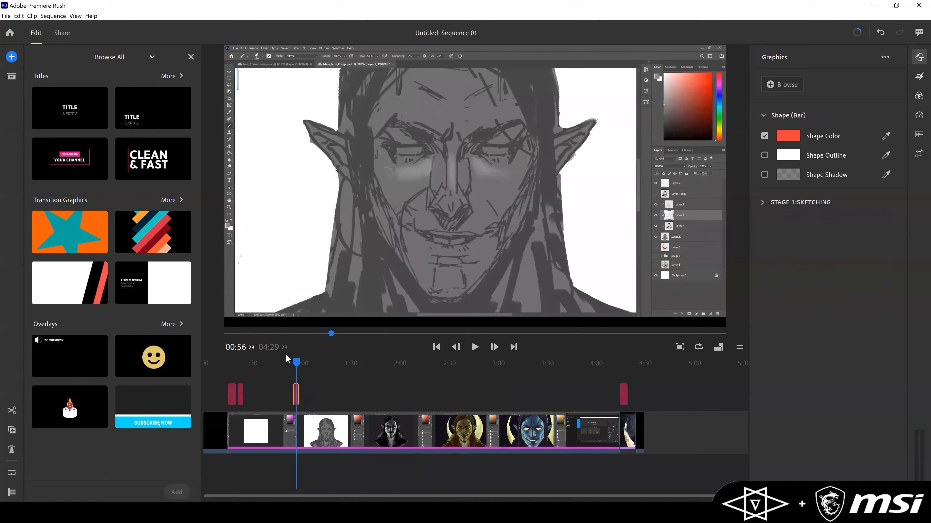
Change the duplicated title's text color to black so it reads against the white canvas.
left_click(256, 84)
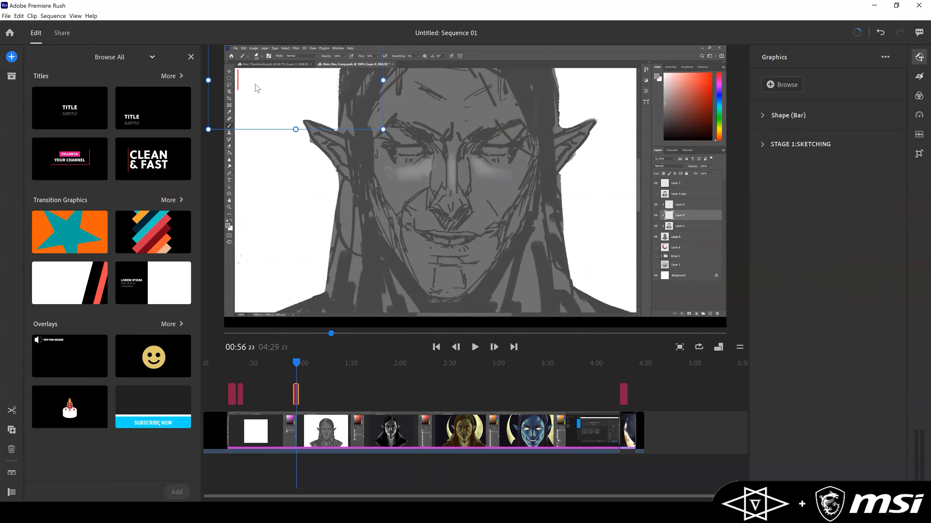
double_click(255, 83)
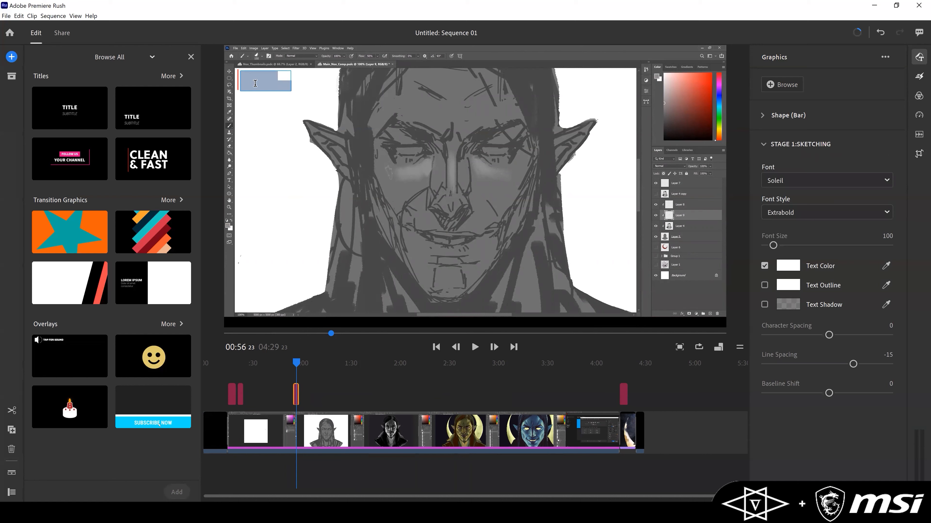
left_click(789, 266)
left_click_drag(418, 217, 331, 179)
left_click(546, 192)
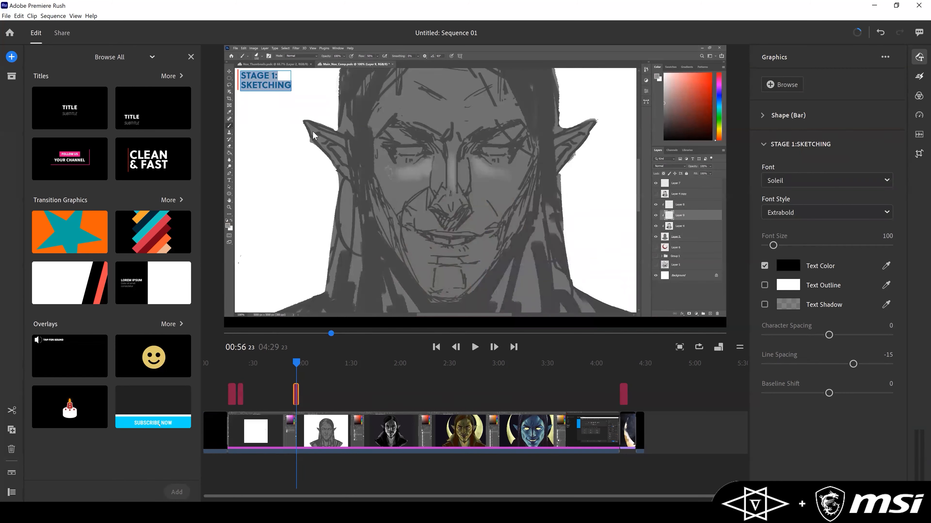
Replace the duplicated title's text with "STAGE 2:" and "ADDING VALUES" on two lines.
type("STAGE")
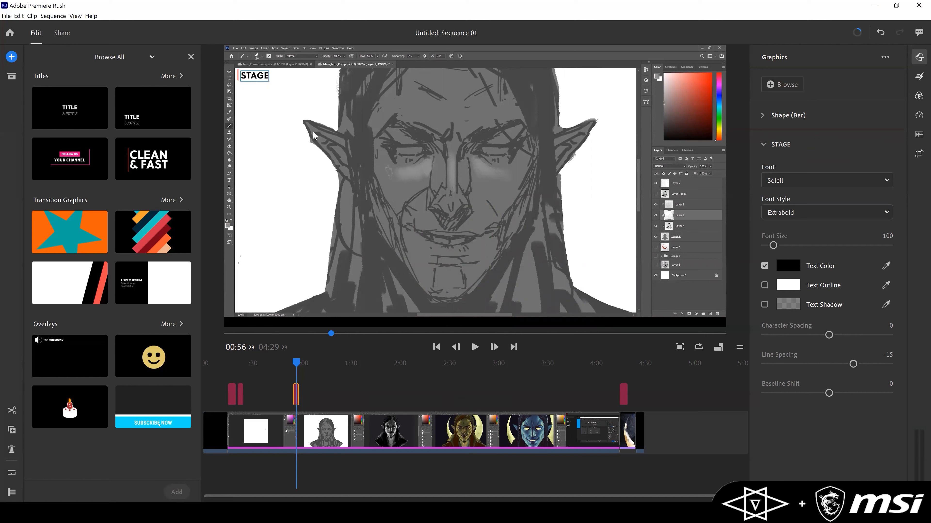
type(" 2: ADD")
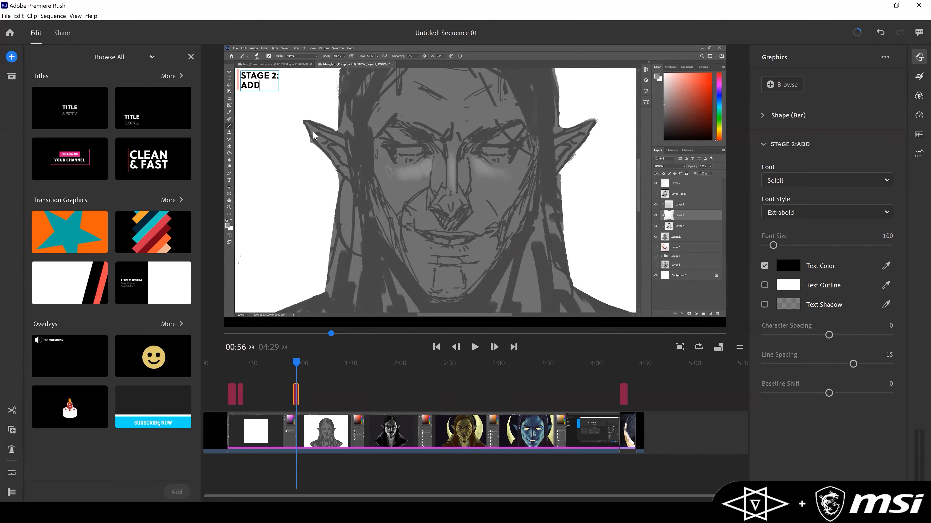
type("ING VALUES")
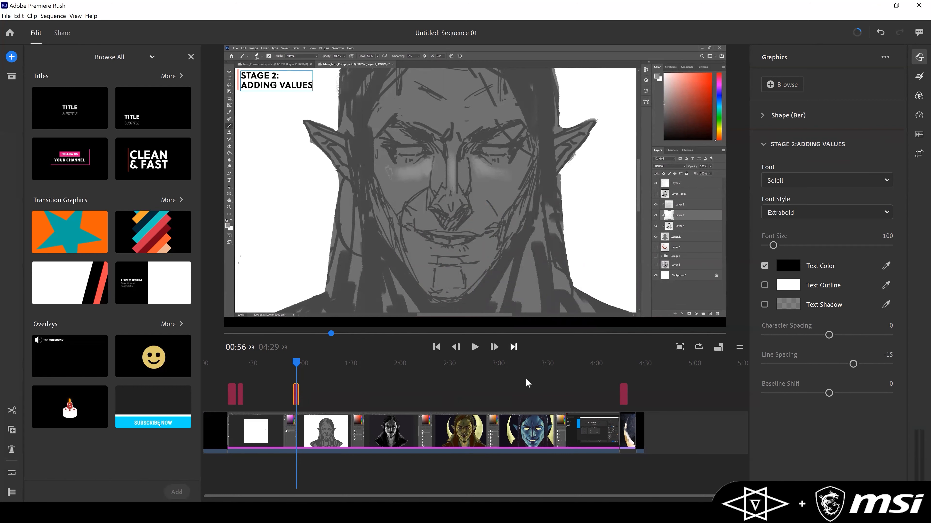
Copy the STAGE 2 title and place the copy above the timelapse at about 01:37, where the gradient map is applied.
left_click(351, 363)
mouse_move(359, 362)
left_mouse_down()
mouse_move(380, 364)
mouse_move(361, 367)
left_mouse_up()
left_click(306, 425)
left_click(297, 394)
key("ctrl+c")
key("ctrl+v")
left_click_drag(297, 374, 378, 393)
left_click_drag(368, 364, 364, 398)
left_click(364, 395)
Replace the copied title's text with "STAGE 3:" and "TESTING COLORS" on two lines.
double_click(263, 84)
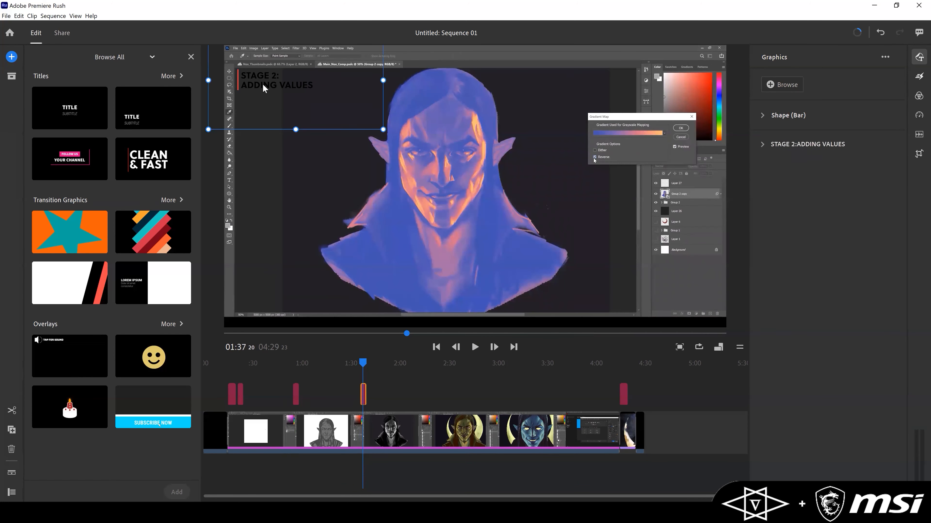
type("STAGE 3:")
key("Return")
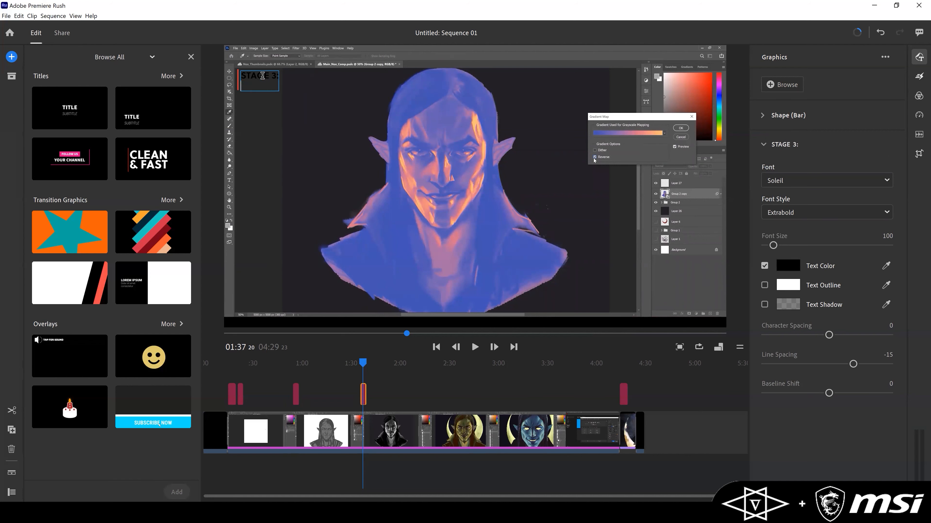
type("TESTING COLORS")
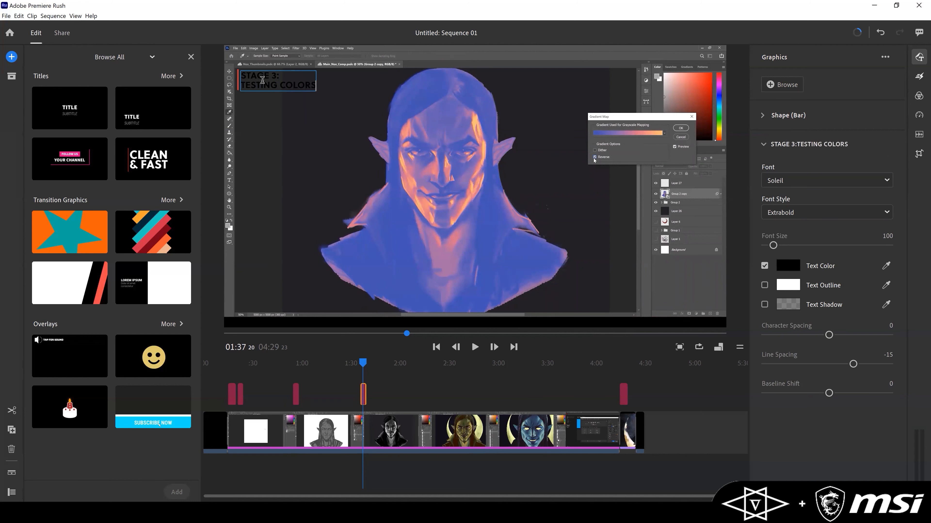
Set the text color of the whole STAGE 3 title to white and scrub ahead through the color stage.
key("ctrl+a")
left_click(788, 266)
left_click_drag(398, 261, 334, 336)
left_click(564, 192)
left_click_drag(362, 366, 484, 368)
key("space")
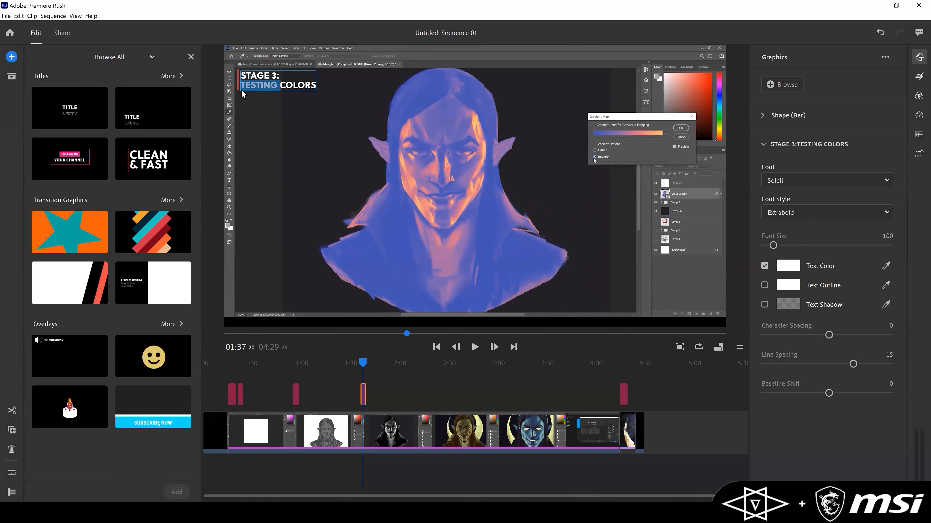
Change the second line of the STAGE 3 title to "ADDING COLOR".
type("ADDING")
left_click(315, 90)
key("BackSpace")
left_click(374, 249)
Duplicate the STAGE 3 title and place the copy above the timelapse at 03:02, during the blue-skinned portrait.
left_click_drag(399, 363, 516, 406)
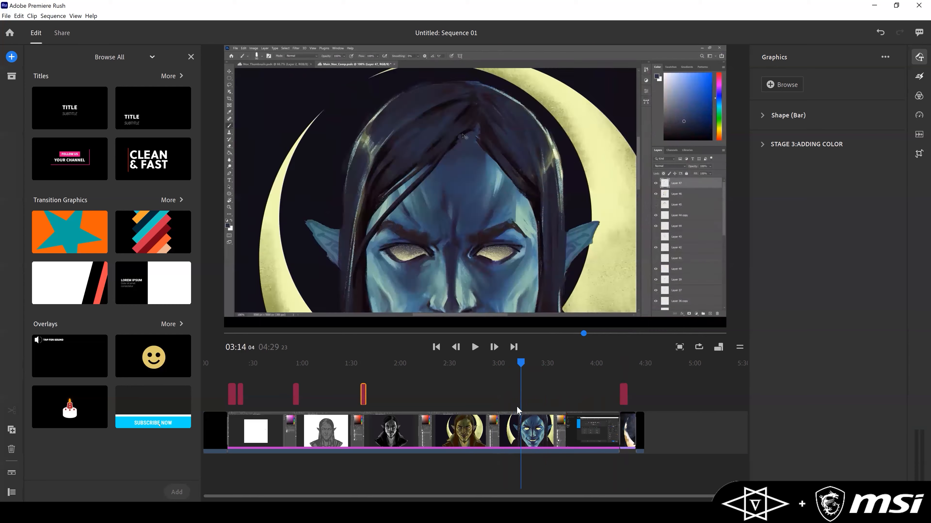
left_click(516, 421)
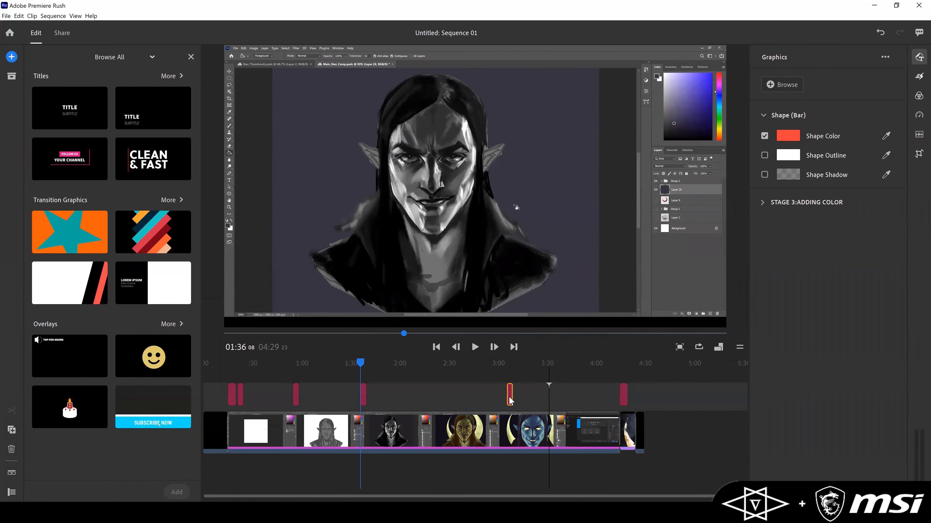
left_click(499, 371)
left_click_drag(499, 370, 501, 394)
left_click(504, 421)
left_click(500, 364)
Replace the duplicated title's text with "STAGE 4:" and "CLEAN UP & DETAILS" on two lines.
left_click(267, 84)
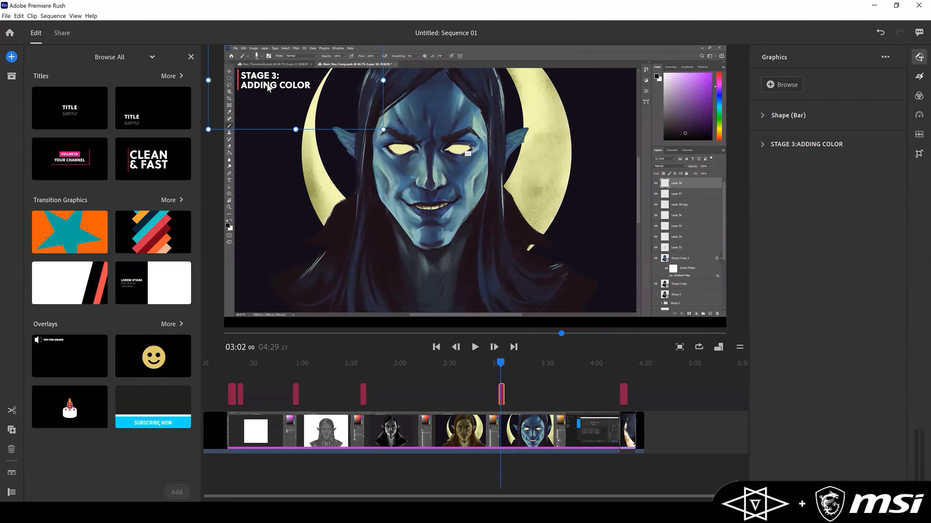
left_click(277, 76)
triple_click(272, 88)
type("CLEAN UP & DETAILS")
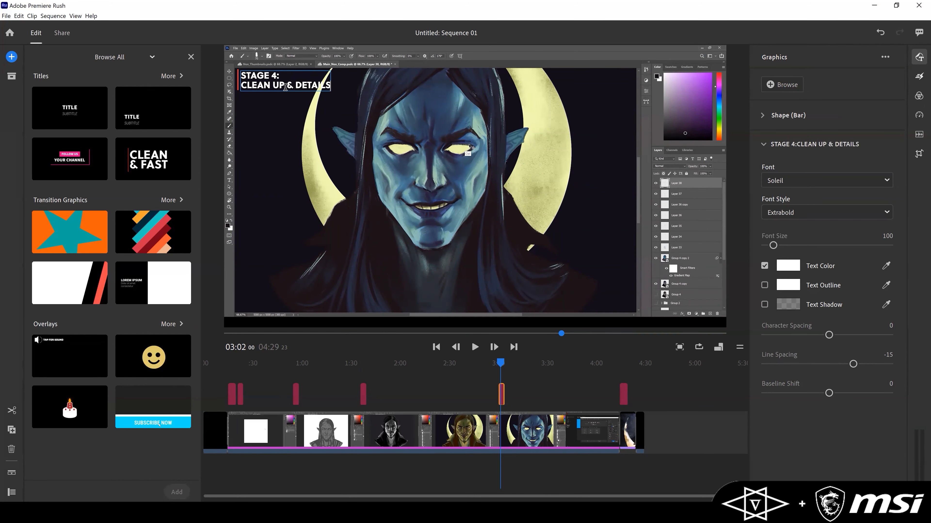
Play and scrub through the whole timeline to check the stage titles, and return to the start at 00:00.
mouse_move(501, 364)
left_mouse_down()
mouse_move(604, 382)
mouse_move(506, 374)
left_mouse_up()
left_click(520, 426)
key("space")
mouse_move(407, 376)
left_mouse_down()
mouse_move(242, 368)
mouse_move(499, 359)
mouse_move(625, 368)
left_mouse_up()
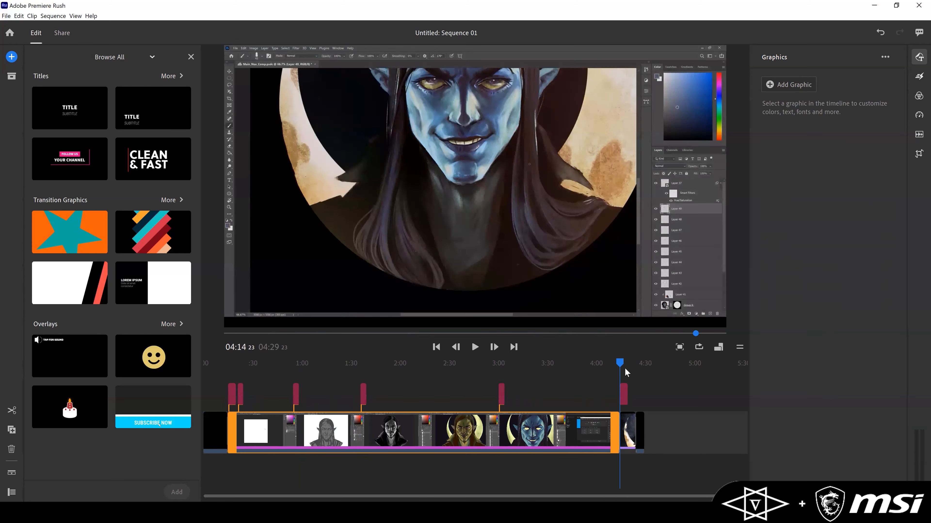
left_click(441, 368)
mouse_move(219, 370)
left_mouse_down()
mouse_move(640, 366)
mouse_move(442, 363)
left_mouse_up()
left_click_drag(215, 386, 468, 372)
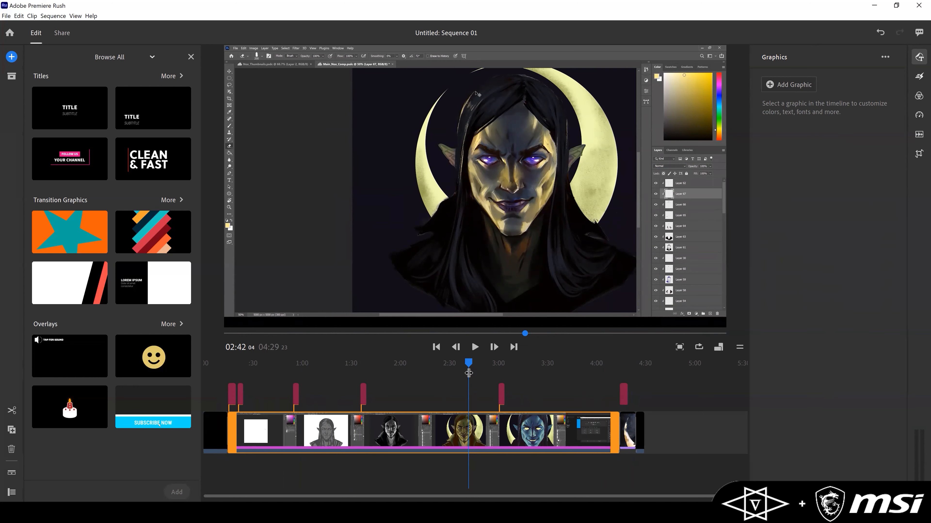
left_click_drag(468, 361, 186, 387)
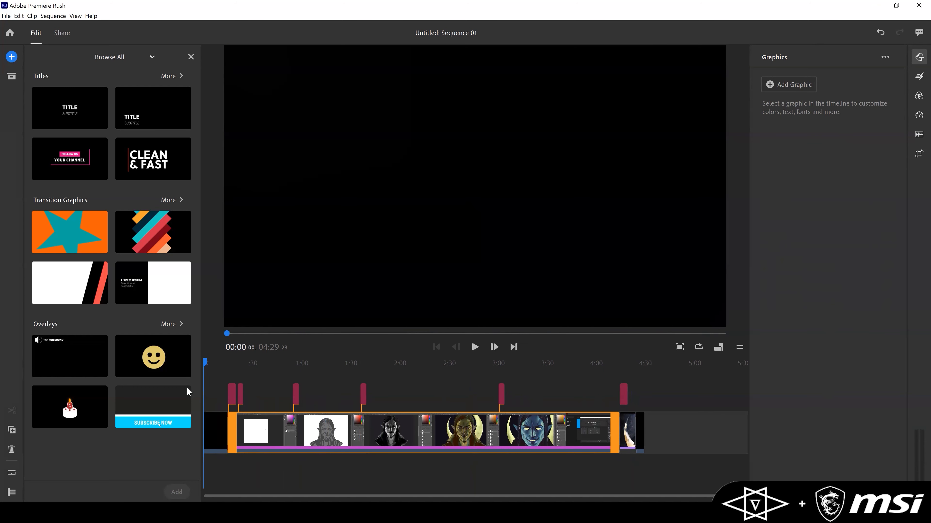
Add the audio file "raspberrymusic - This Is Abstract" from the MSI 3 folder to the start of the timeline.
left_click(11, 57)
left_click(59, 76)
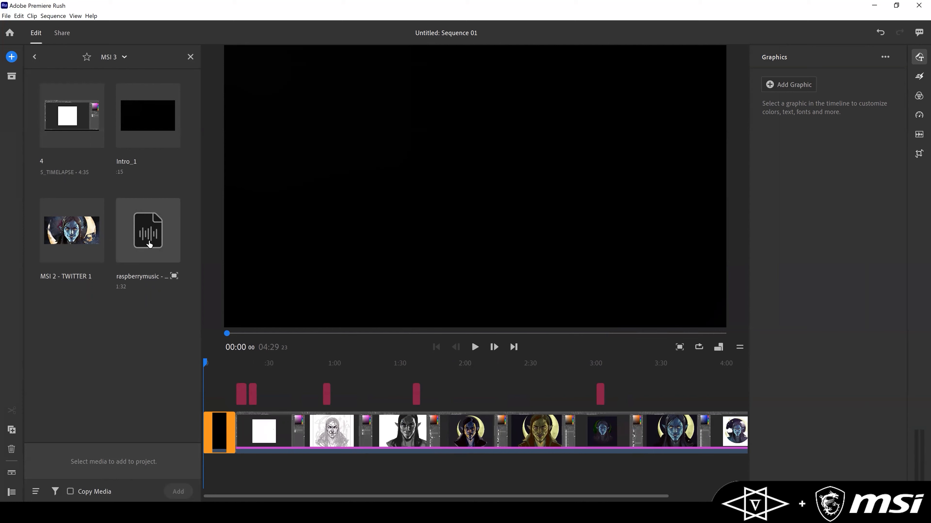
left_click(149, 244)
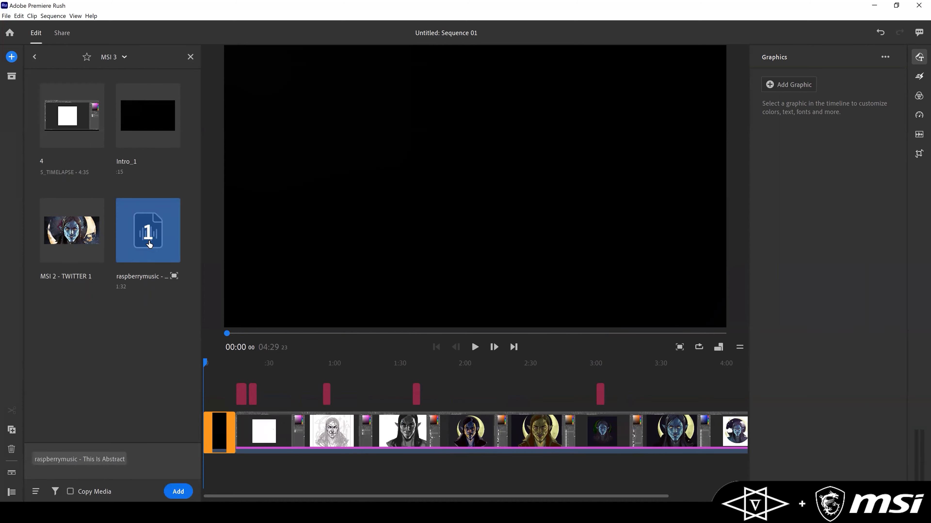
left_click(176, 491)
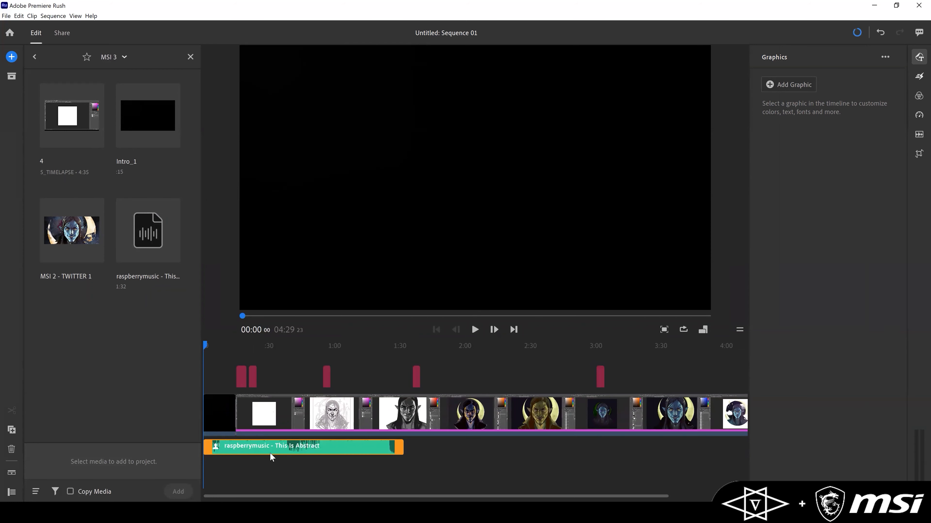
Duplicate the music clip twice and place the copies end to end after the first, covering the full video.
left_click_drag(664, 495, 711, 494)
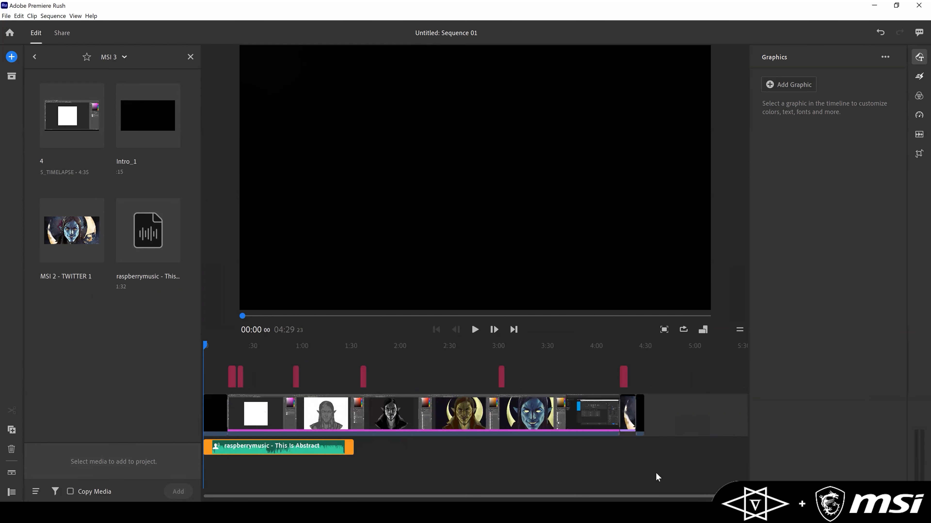
left_click(332, 451)
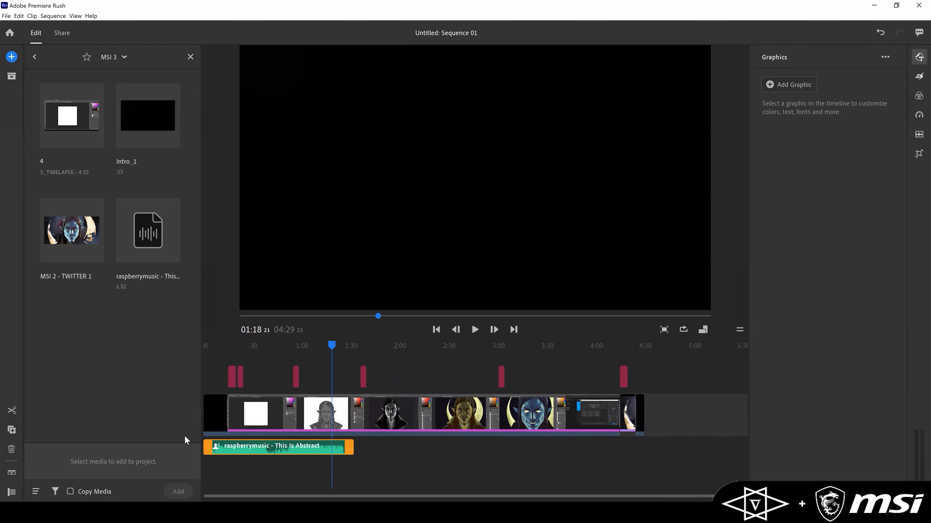
left_click(11, 431)
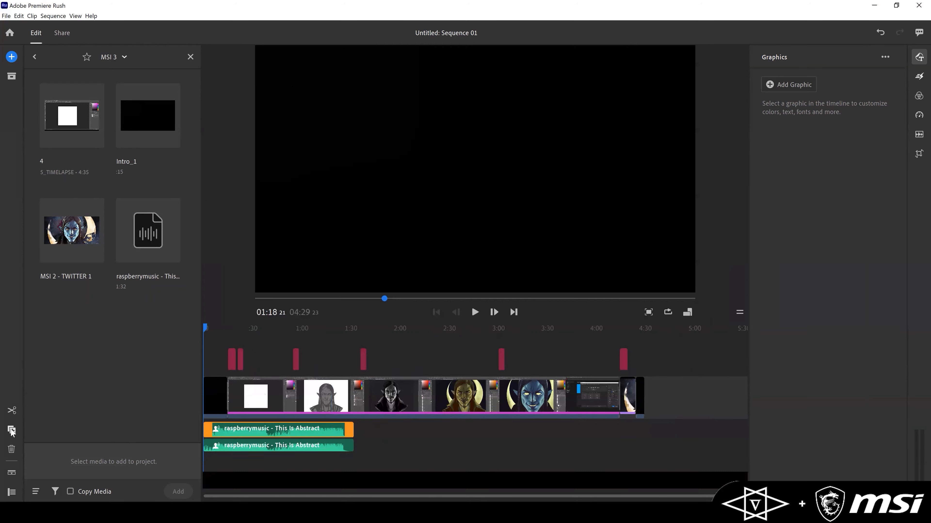
left_click_drag(272, 453, 421, 429)
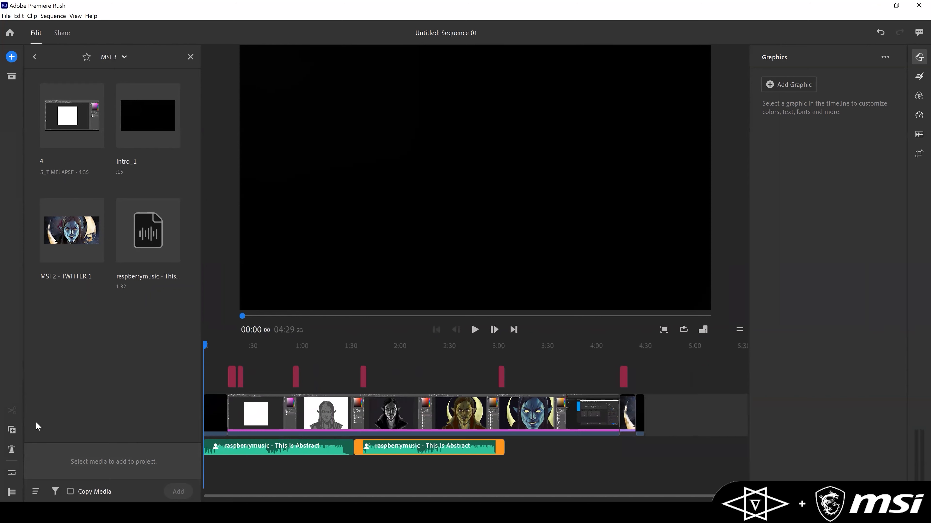
left_click(11, 430)
left_click_drag(455, 452, 609, 434)
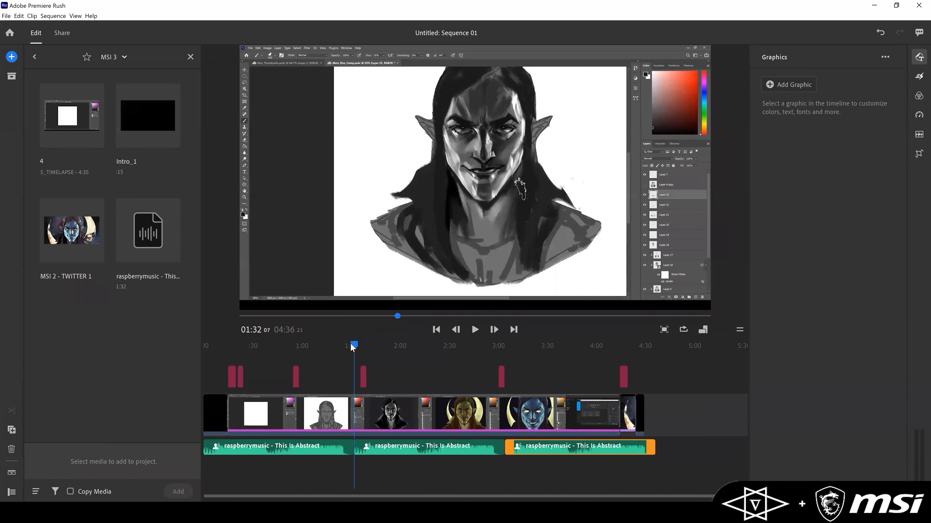
Position the playhead at 04:29:19, at the end of the closing clip, for trimming the last music clip.
left_click_drag(460, 356, 644, 356)
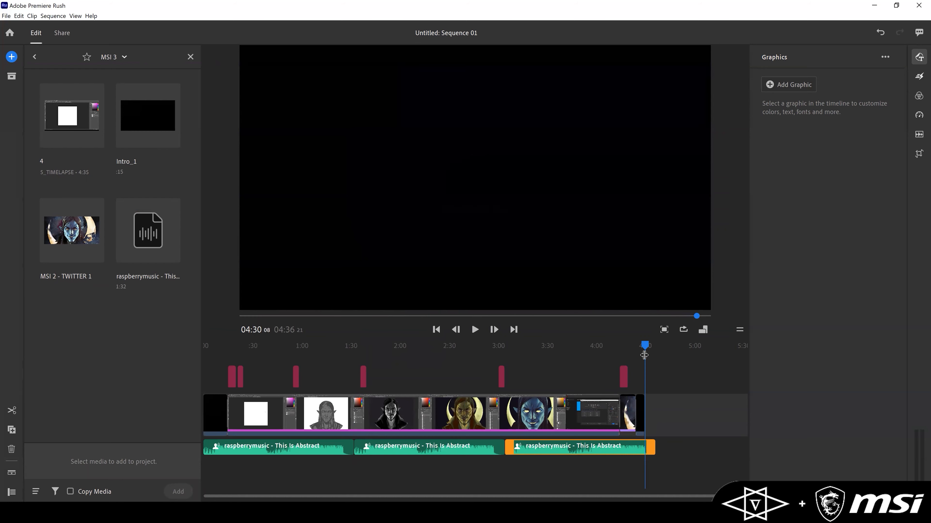
left_click(454, 329)
left_click(453, 329)
left_click(456, 329)
left_click(456, 330)
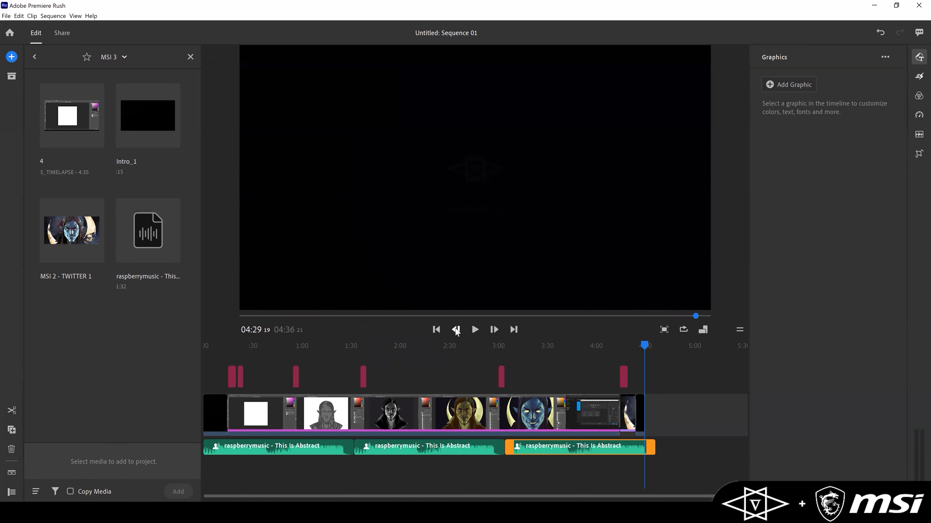
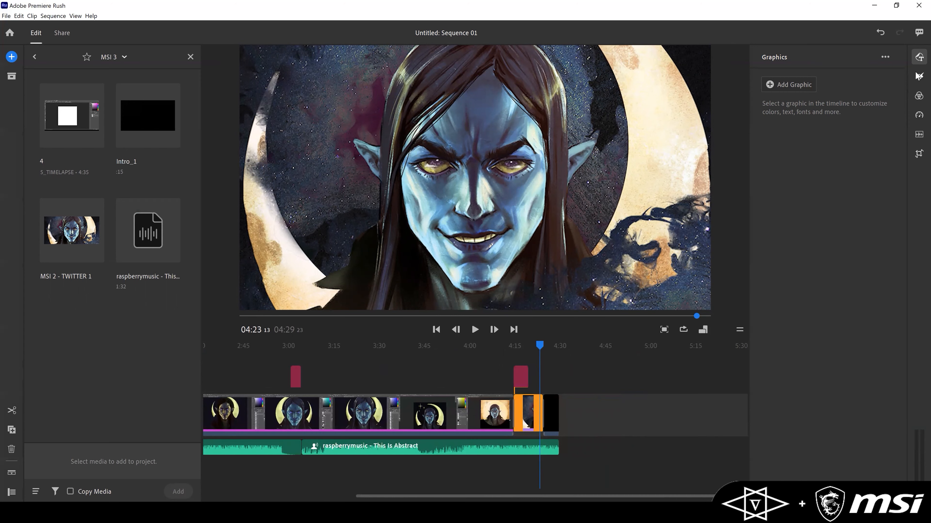
Add a Dissolve transition to the end of the last music clip, lengthen it to 2.12 sec, and play the ending.
left_click(919, 76)
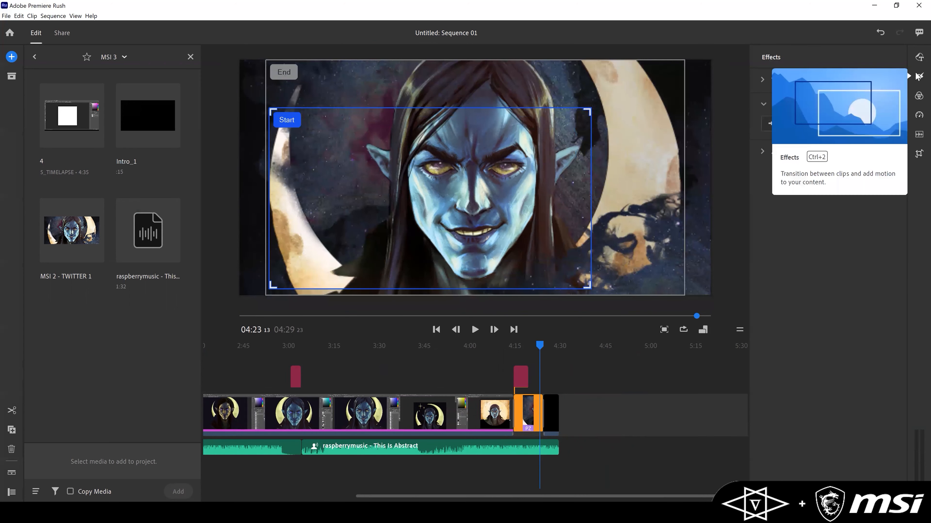
left_click(765, 81)
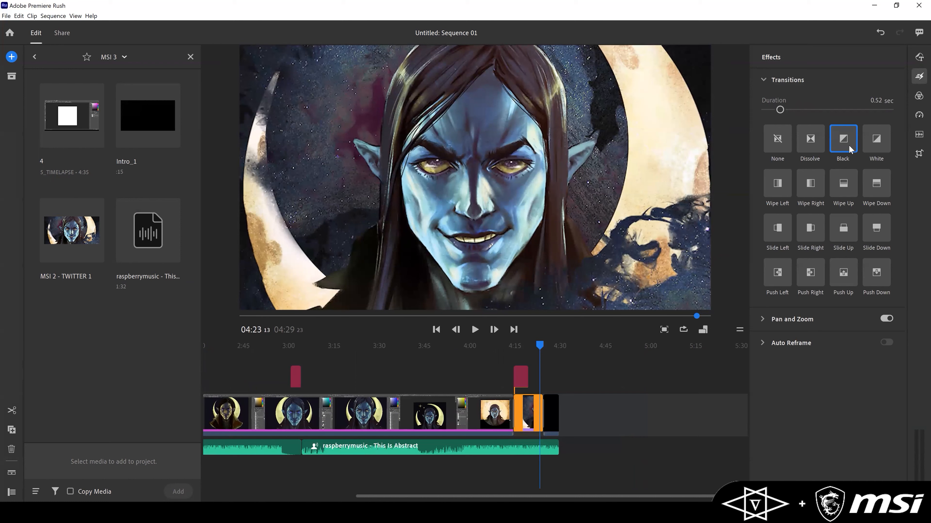
mouse_move(843, 147)
left_mouse_down()
mouse_move(813, 153)
mouse_move(566, 415)
mouse_move(553, 457)
left_mouse_up()
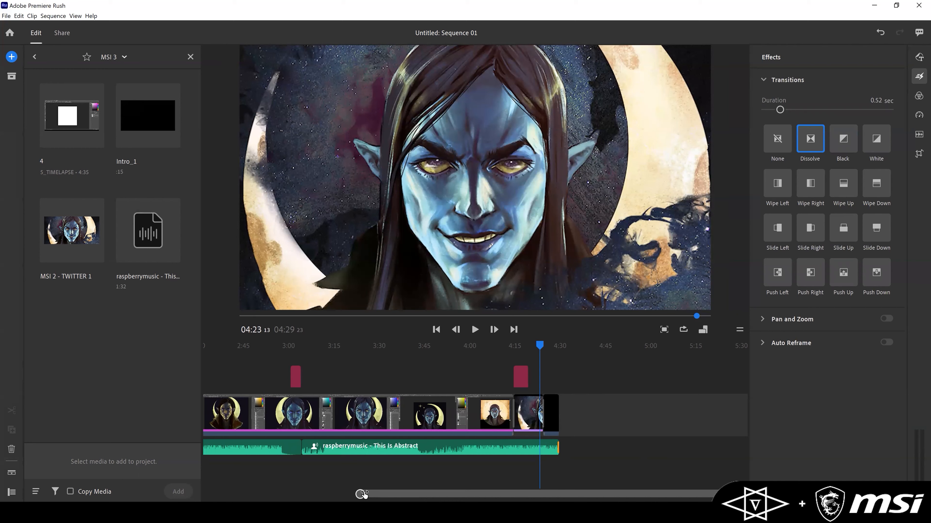
left_click_drag(363, 495, 491, 497)
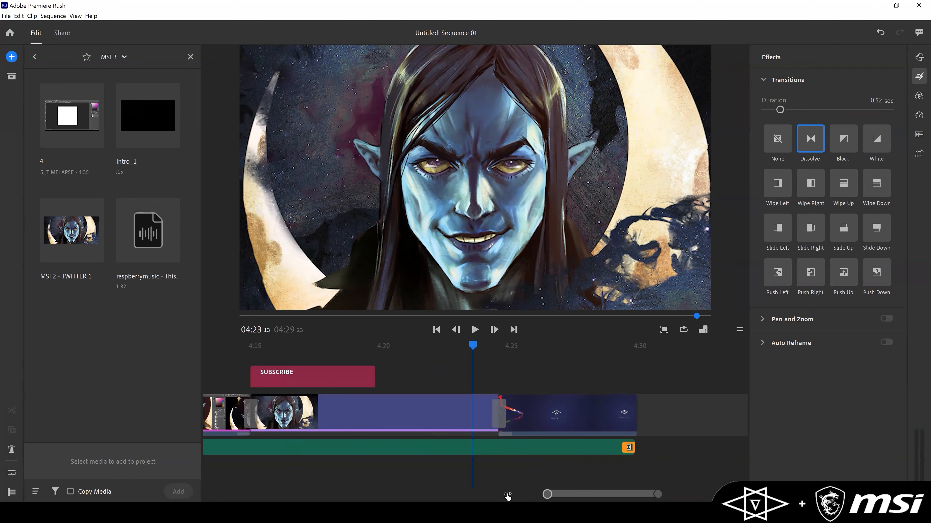
left_click_drag(693, 447, 634, 452)
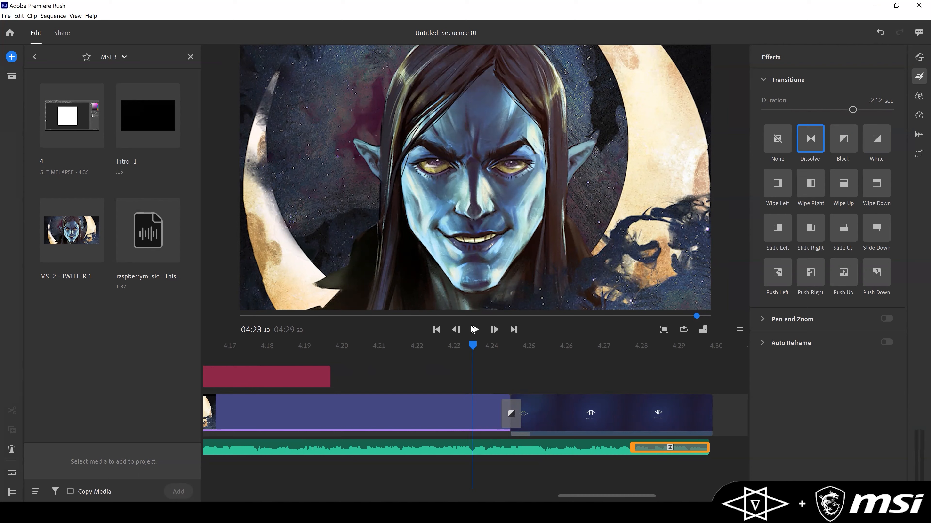
left_click(475, 329)
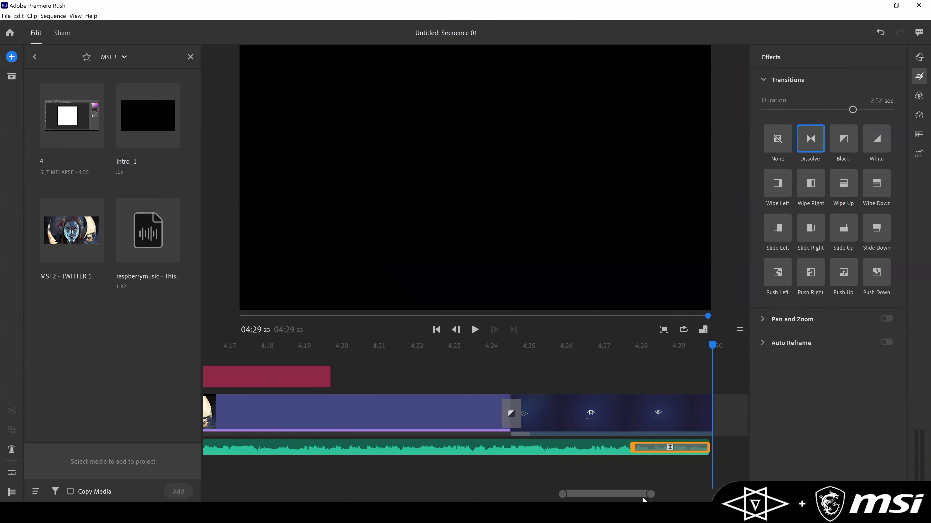
Examine the first music clip's basic, advanced and channel audio settings, switching Mute on and off again.
left_click_drag(650, 495, 714, 493)
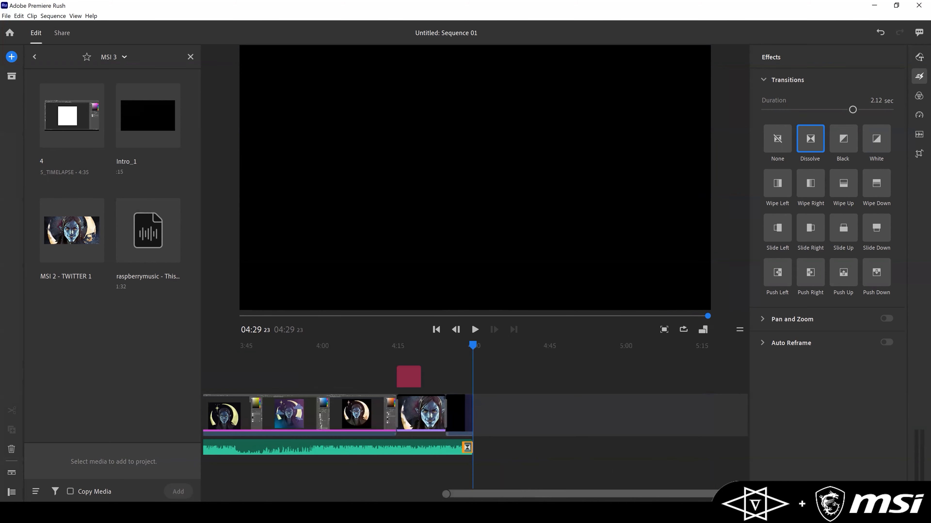
left_click_drag(445, 494, 416, 495)
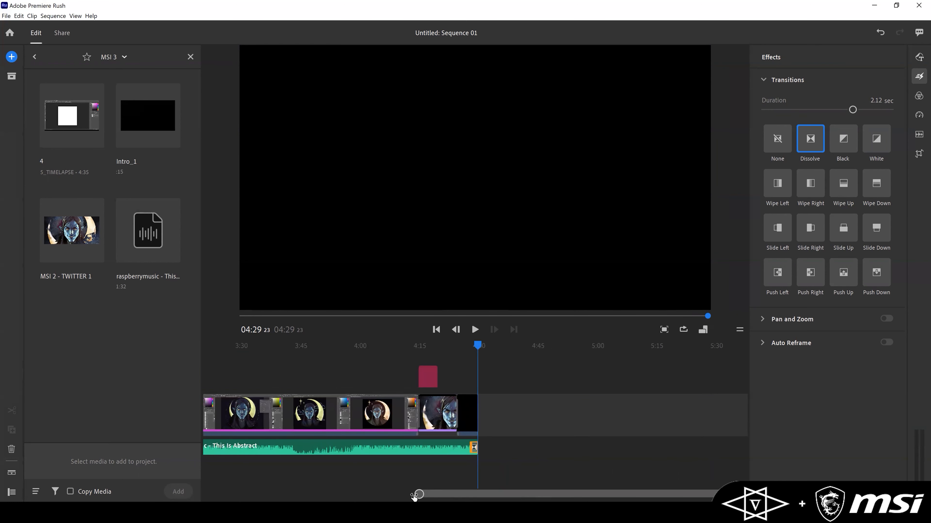
left_click_drag(420, 496, 181, 492)
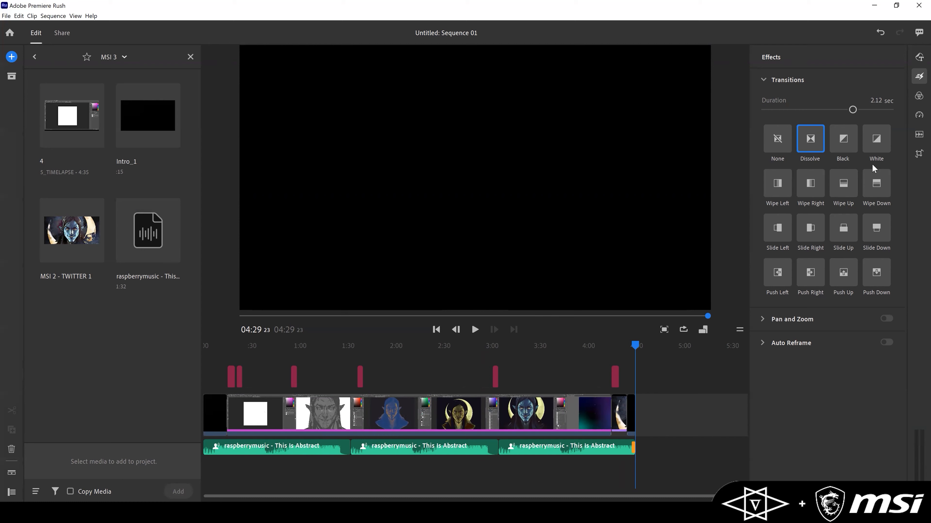
left_click(308, 449)
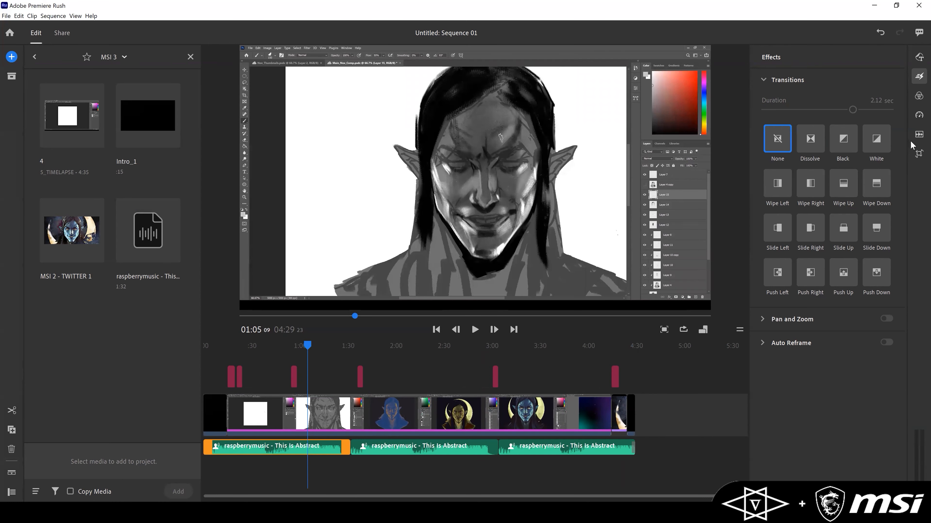
left_click(917, 136)
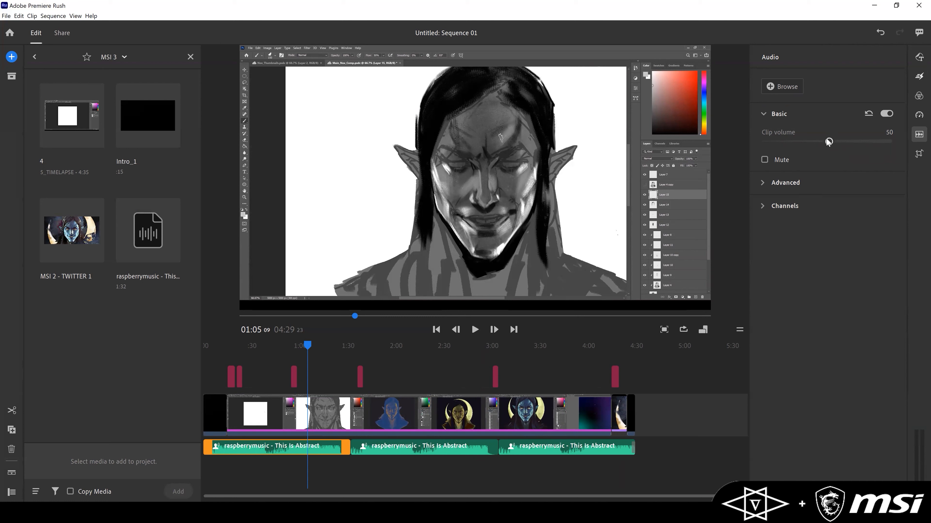
left_click(764, 160)
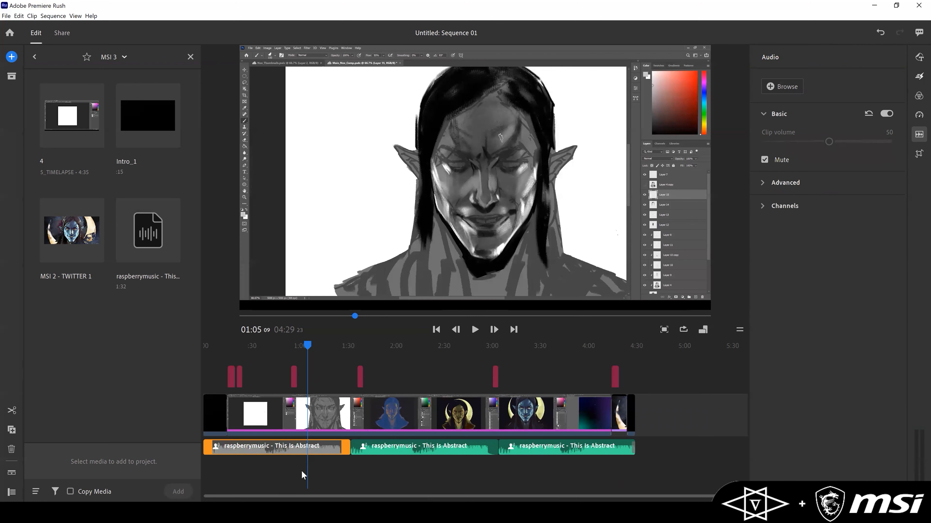
left_click(764, 161)
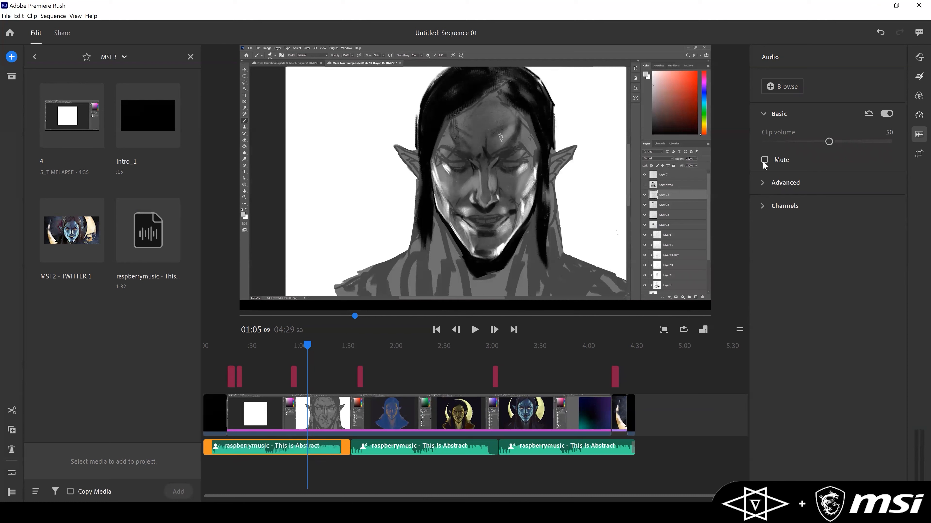
left_click(764, 183)
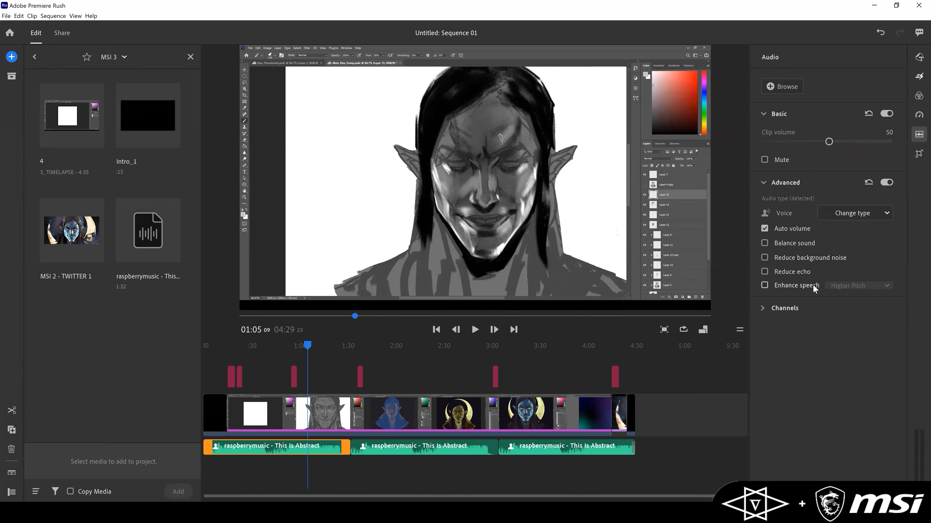
left_click(764, 309)
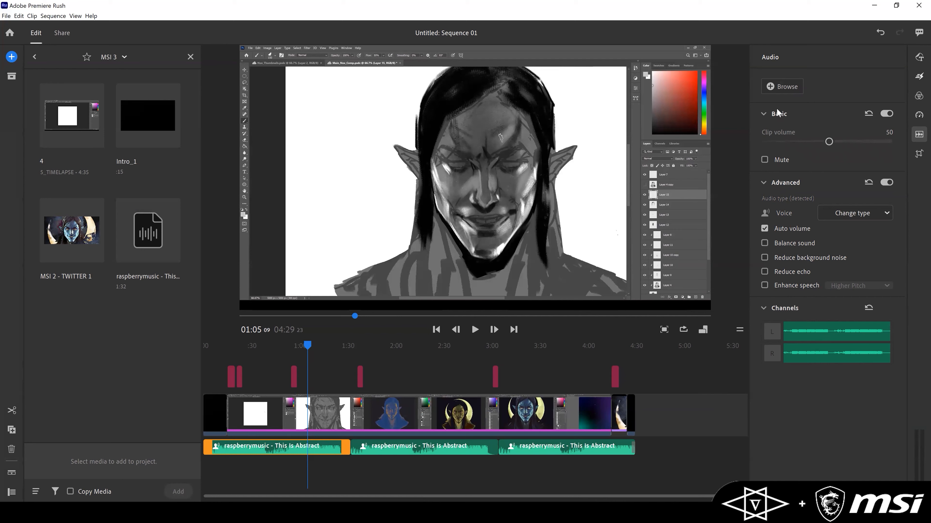
left_click(764, 308)
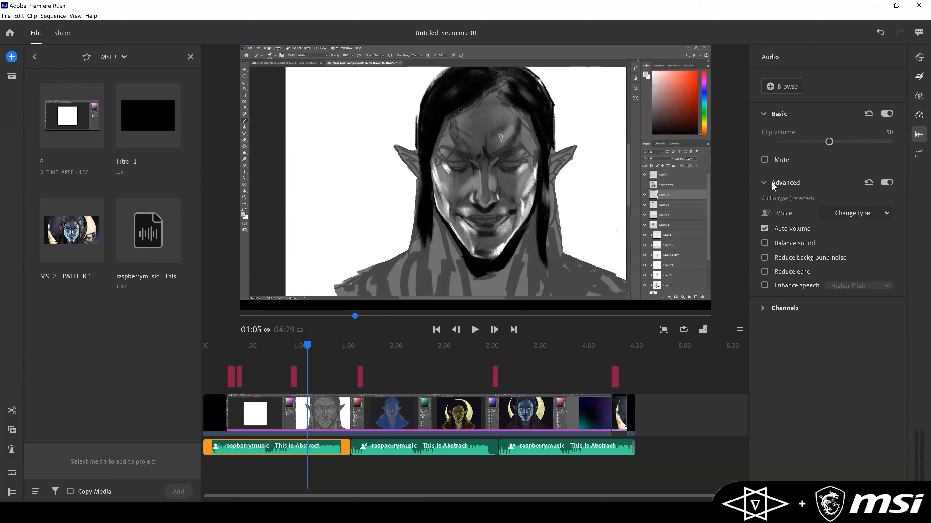
left_click(764, 183)
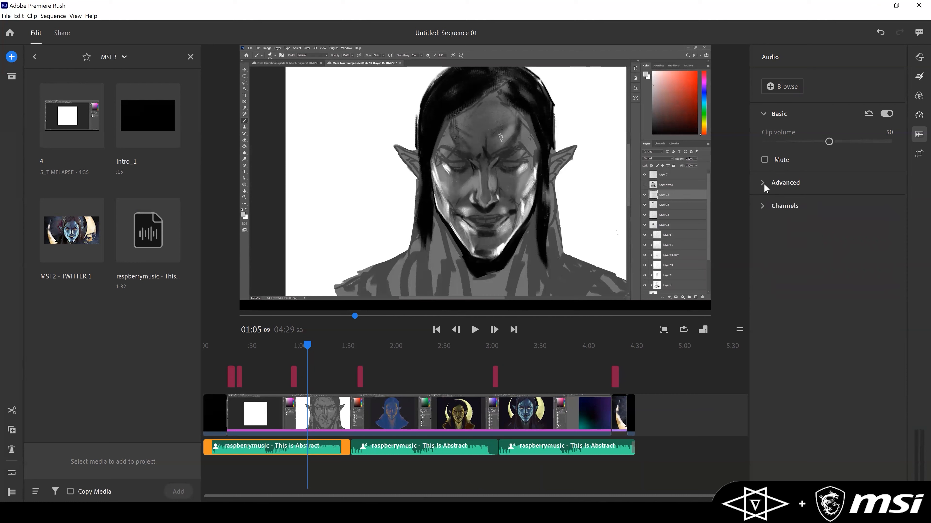
left_click(763, 114)
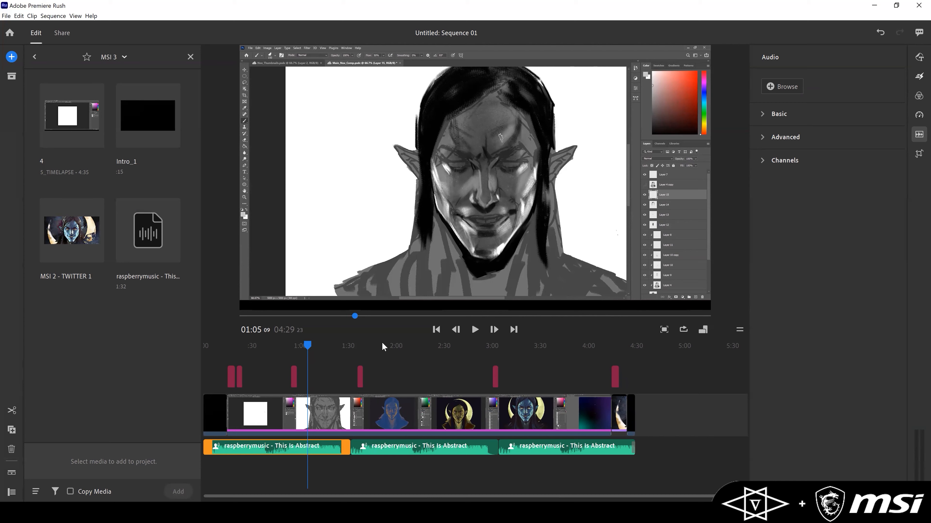
Hide the media browser and audio settings, scrub through the timeline, and return the playhead to 00:00.
left_click(190, 57)
left_click(919, 134)
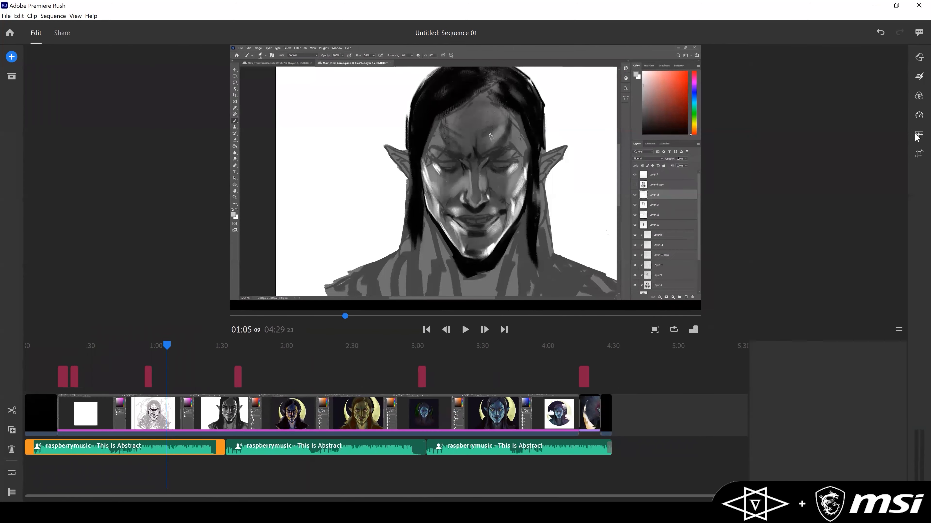
left_click_drag(198, 343, 69, 346)
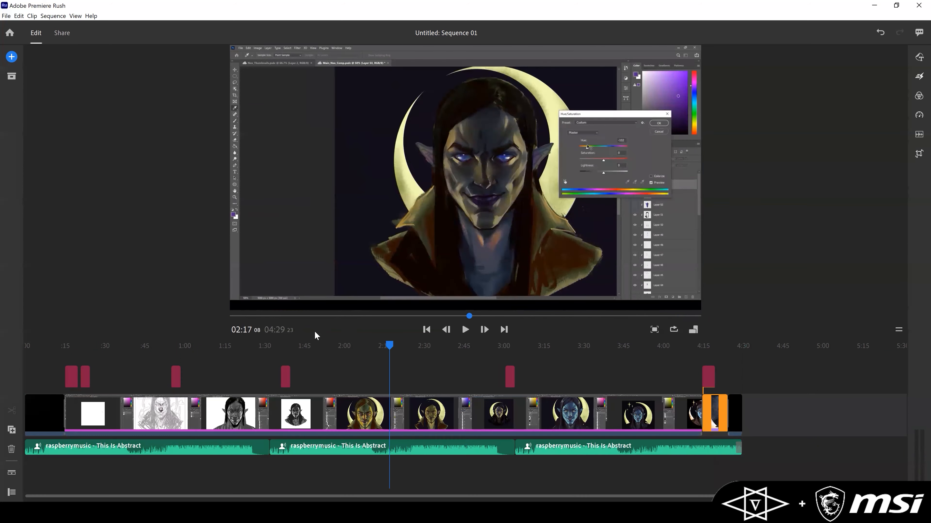
left_click_drag(315, 332, 24, 329)
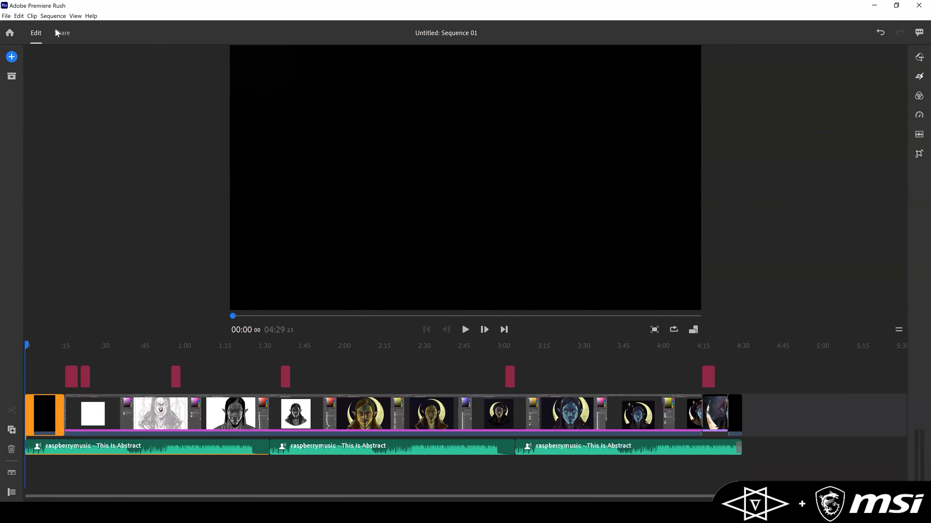
Open the sharing settings for the sequence, check the YouTube destination's options, and choose Local as the destination.
left_click(62, 33)
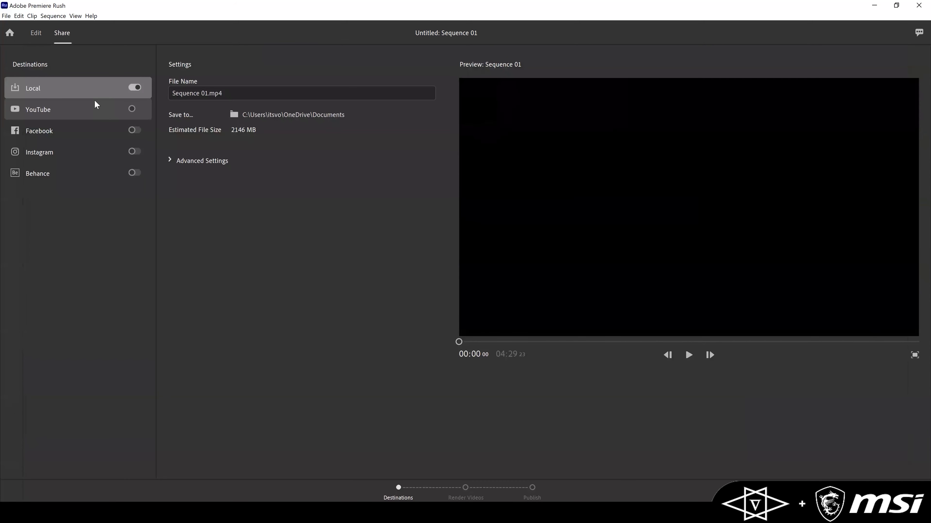
left_click(95, 102)
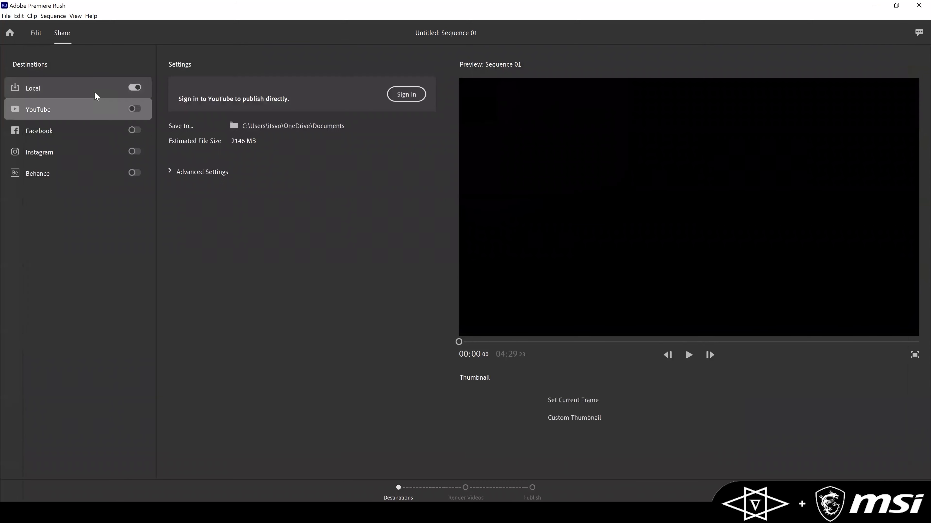
left_click(83, 94)
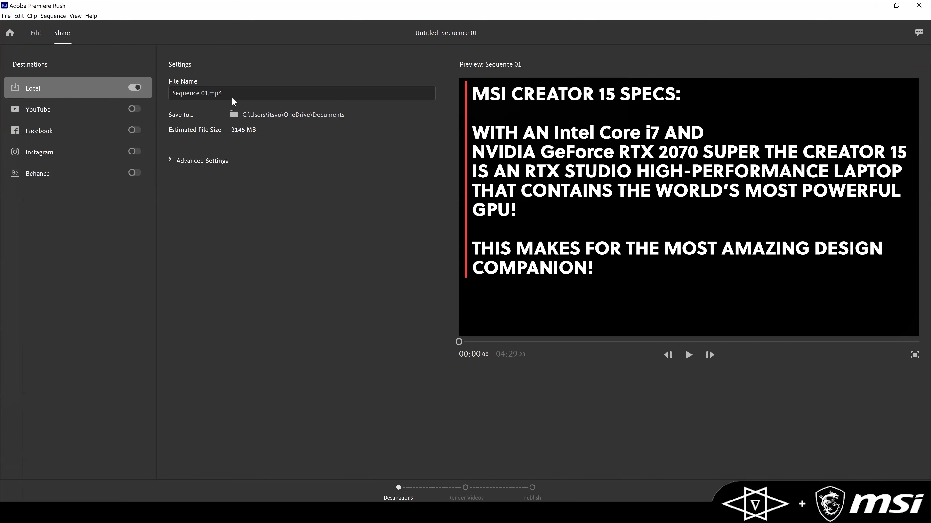
Name the local export file NOX_TIMELAPSE and start rendering the video.
left_click(221, 93)
left_click_drag(220, 93, 164, 93)
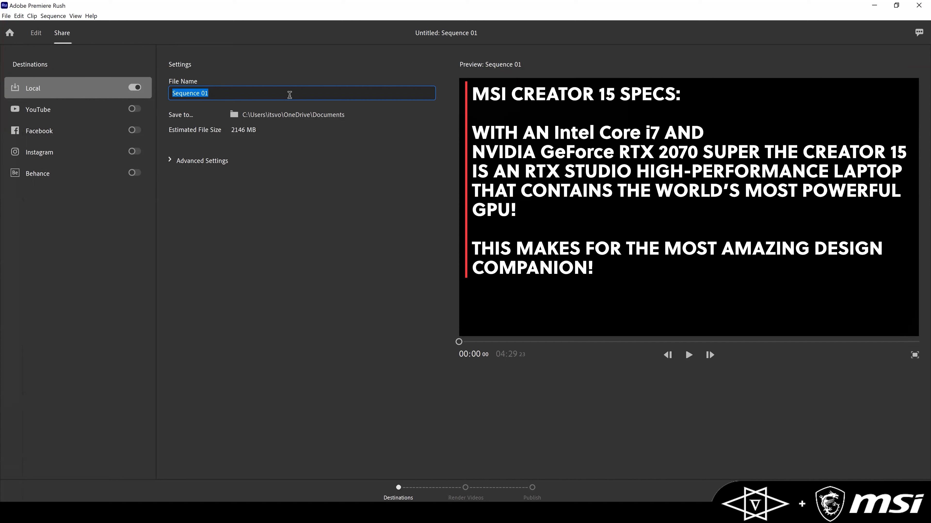
type("nOX")
key("BackSpace")
key("BackSpace")
key("BackSpace")
type("NOX_TIMELAPSE")
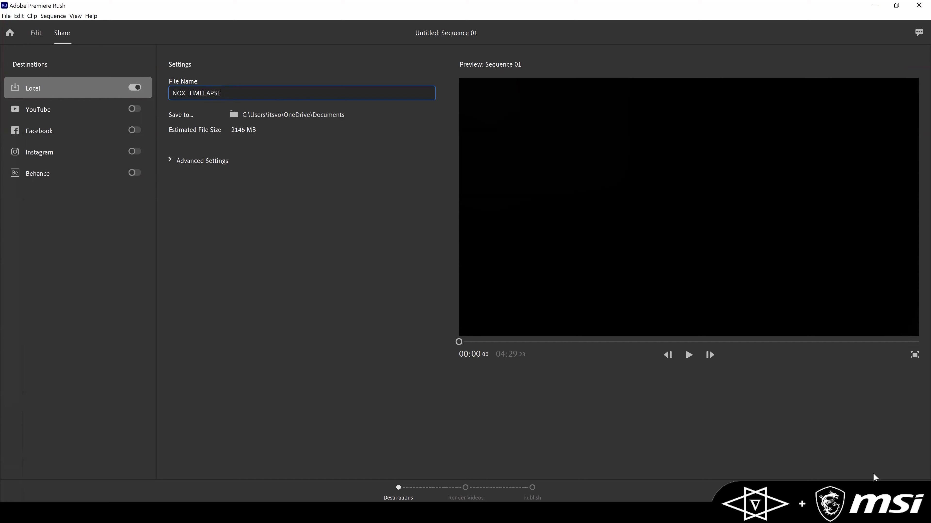
left_click(903, 491)
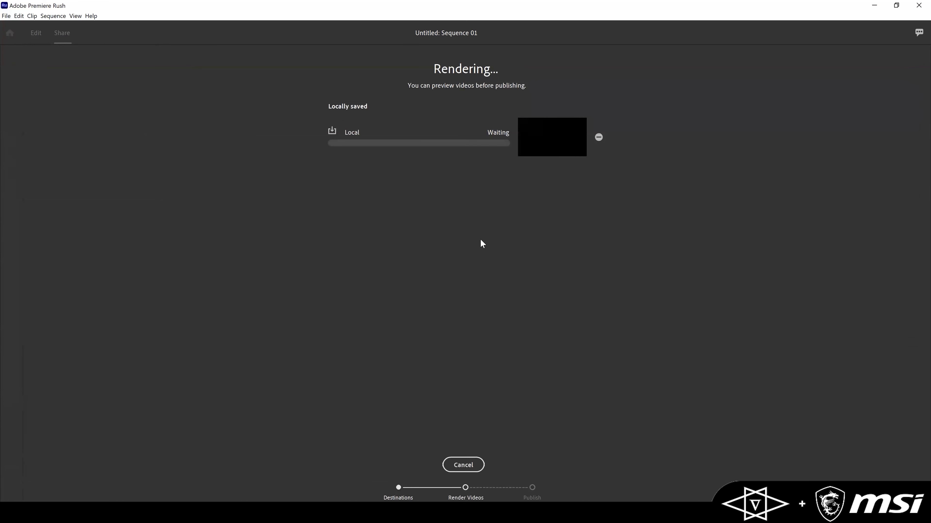